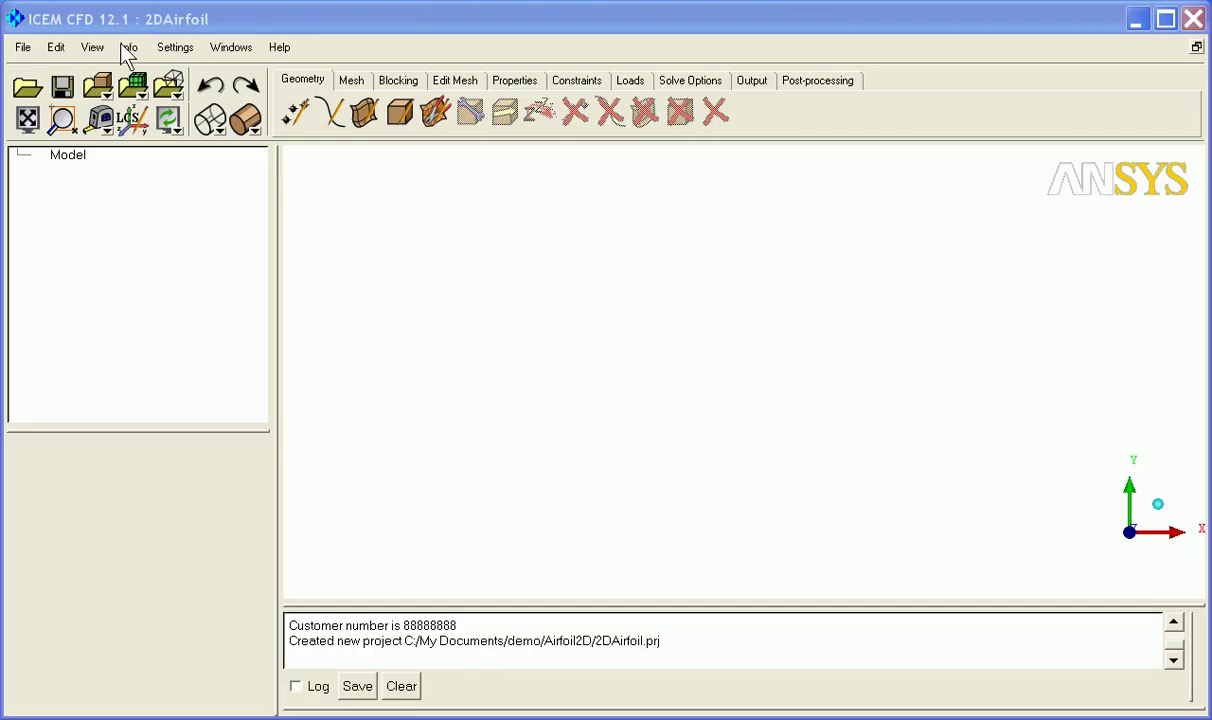
# Step: Start recording a replay script with Replay Control and move its window clear of the modelling area
pyautogui.click(22, 49)
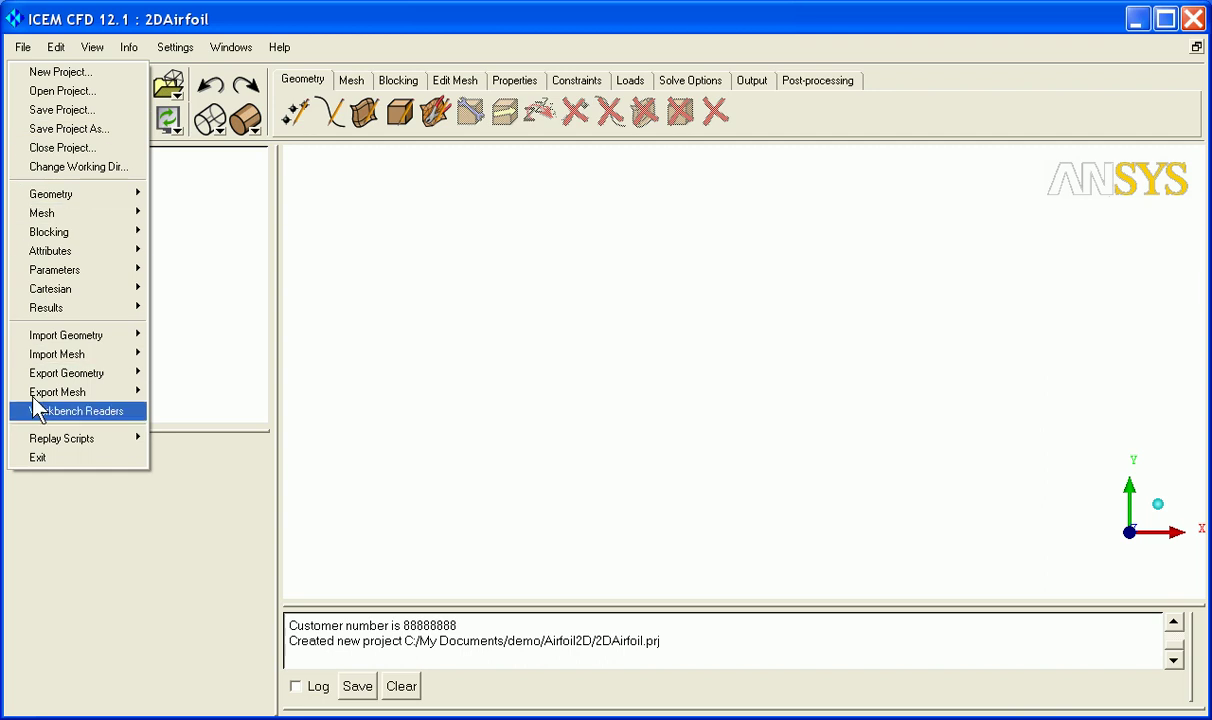
pyautogui.moveTo(75, 440)
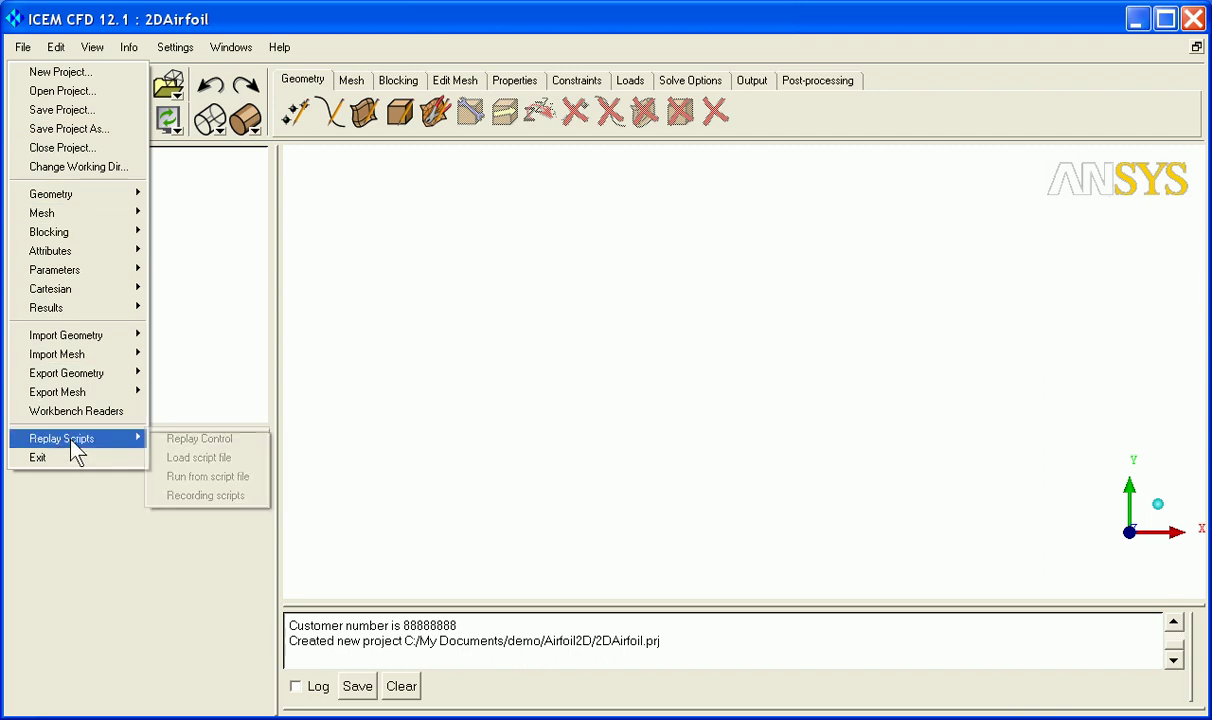
pyautogui.click(200, 440)
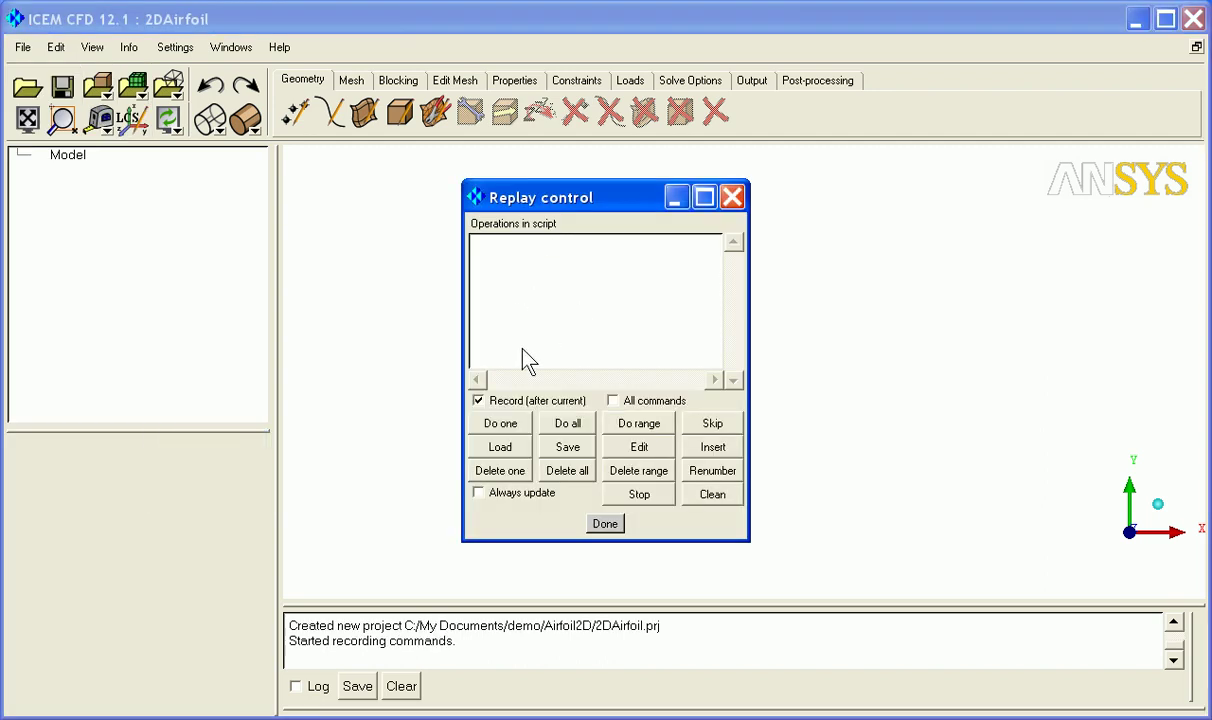
pyautogui.moveTo(541, 199); pyautogui.dragTo(1211, 245)
# Step: Import naca4412_Profile.dat from the NACAProfiles folder as formatted point data, including points, curves and surfaces, with an approximation tolerance of 0.001
pyautogui.click(22, 50)
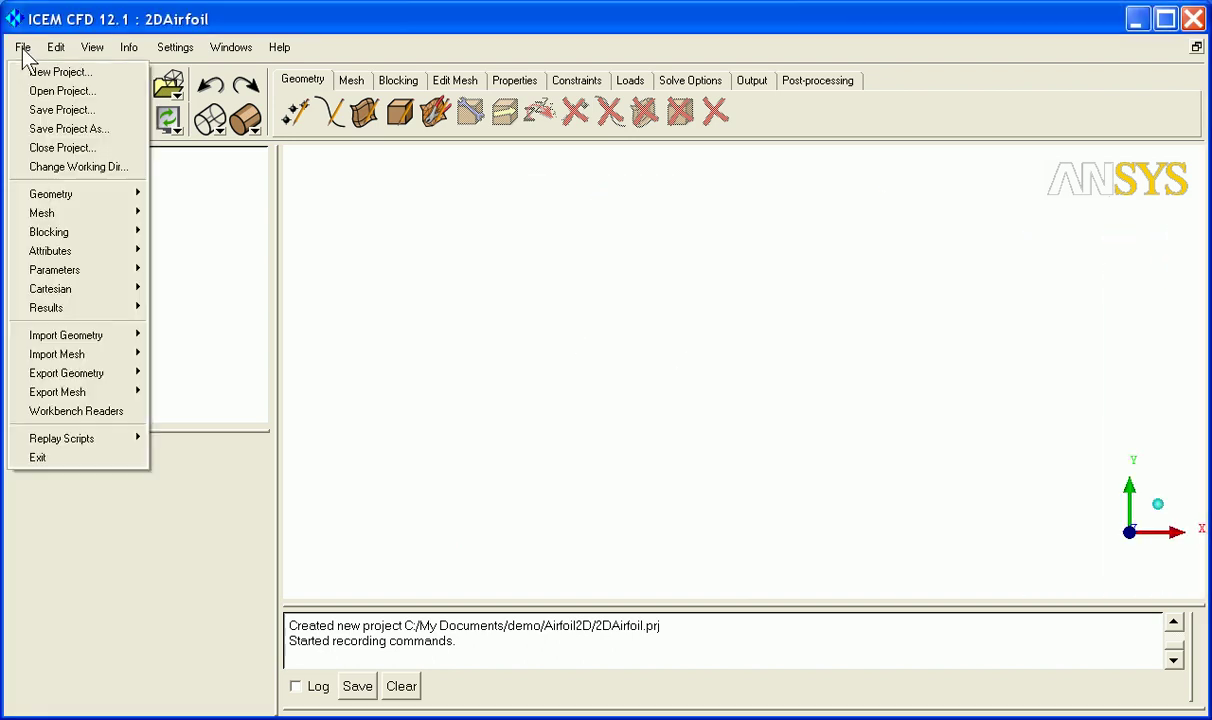
pyautogui.moveTo(60, 336)
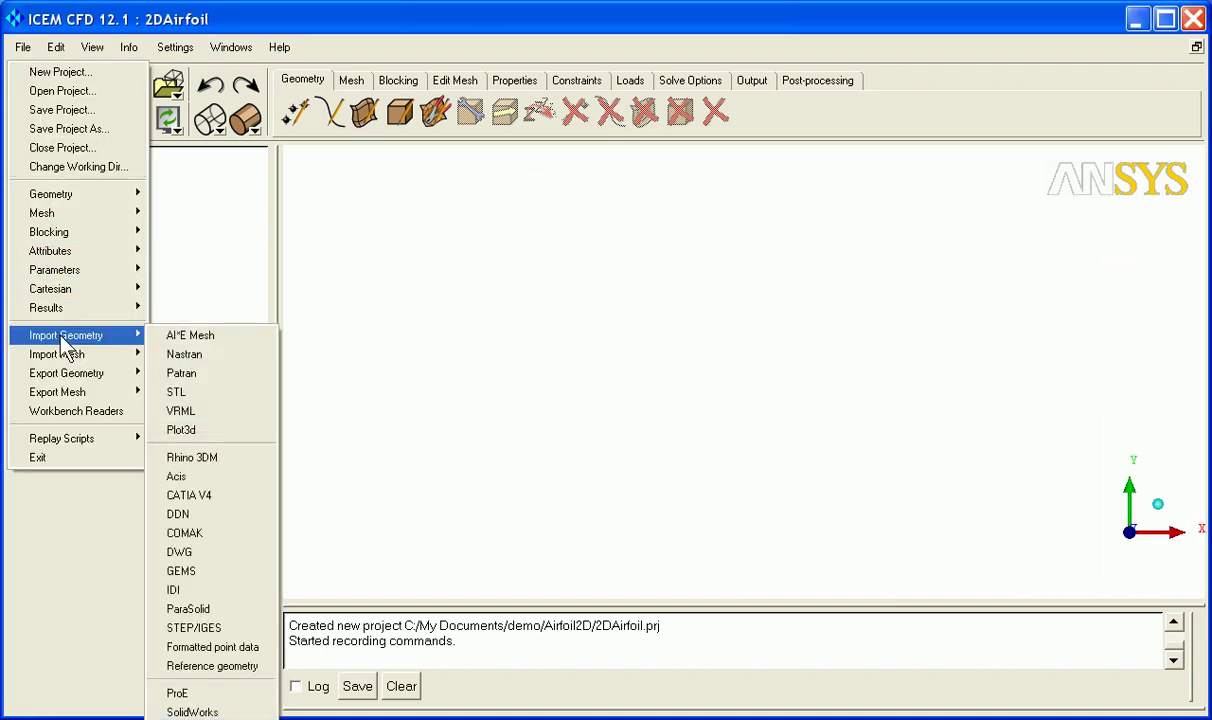
pyautogui.click(240, 647)
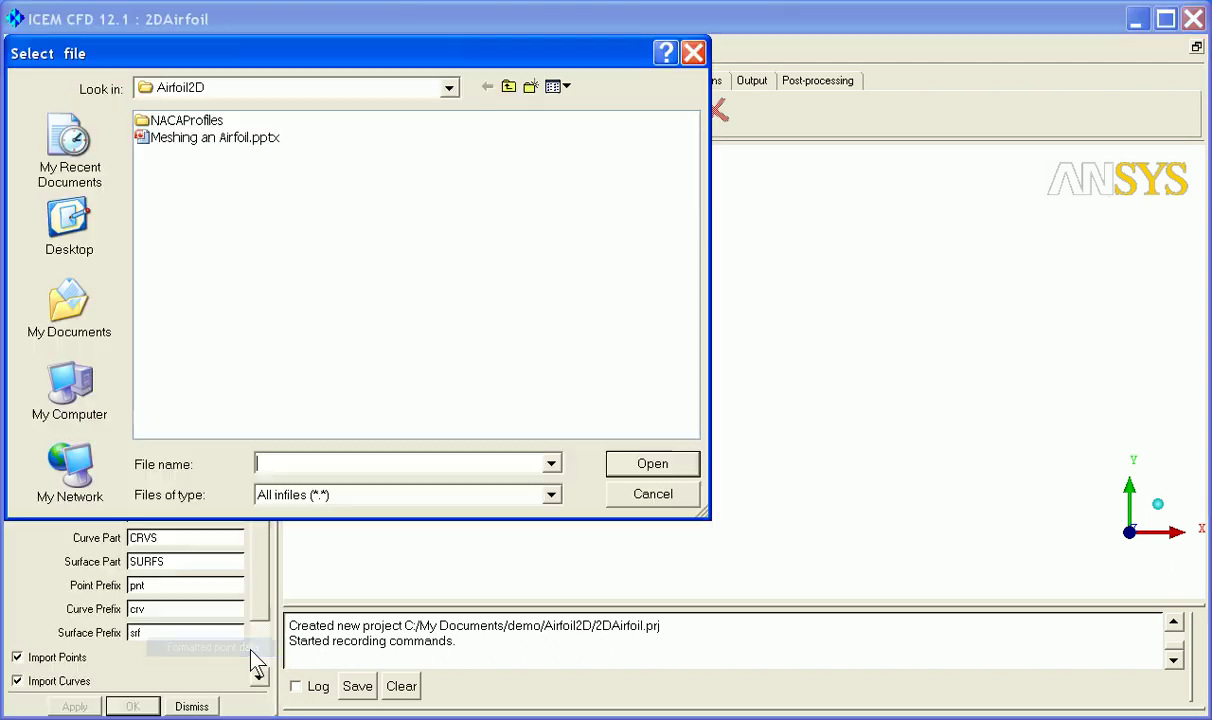
pyautogui.doubleClick(183, 122)
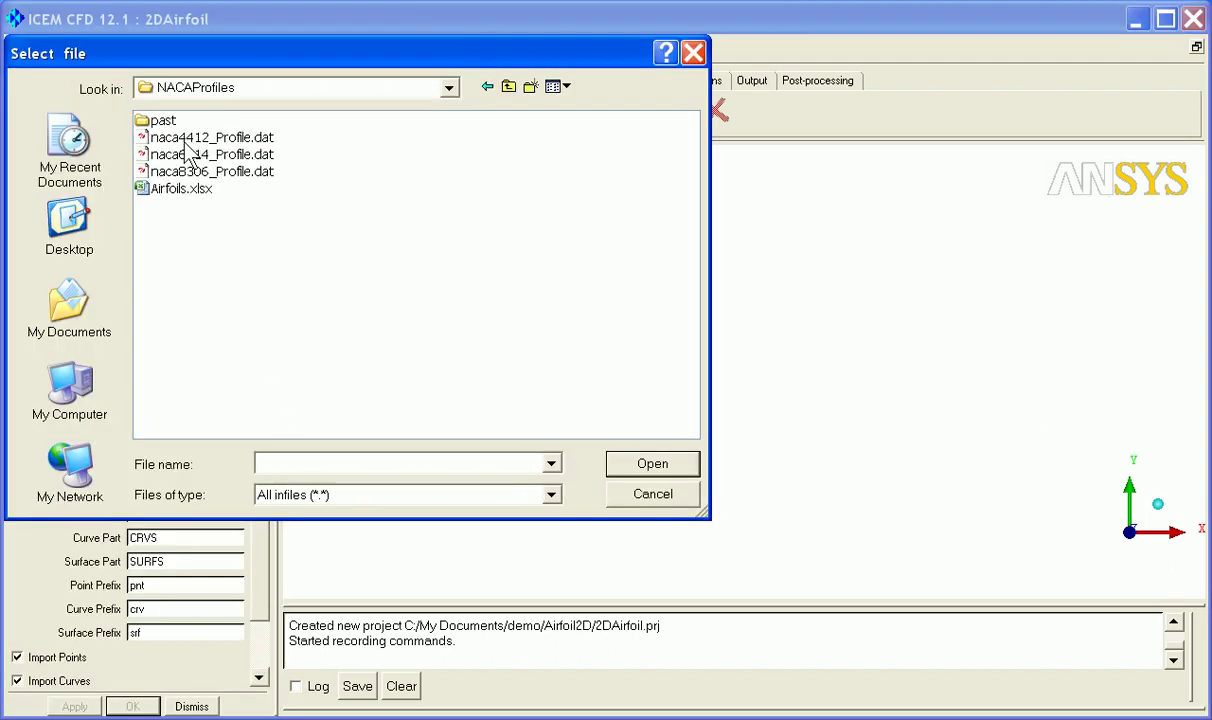
pyautogui.doubleClick(188, 136)
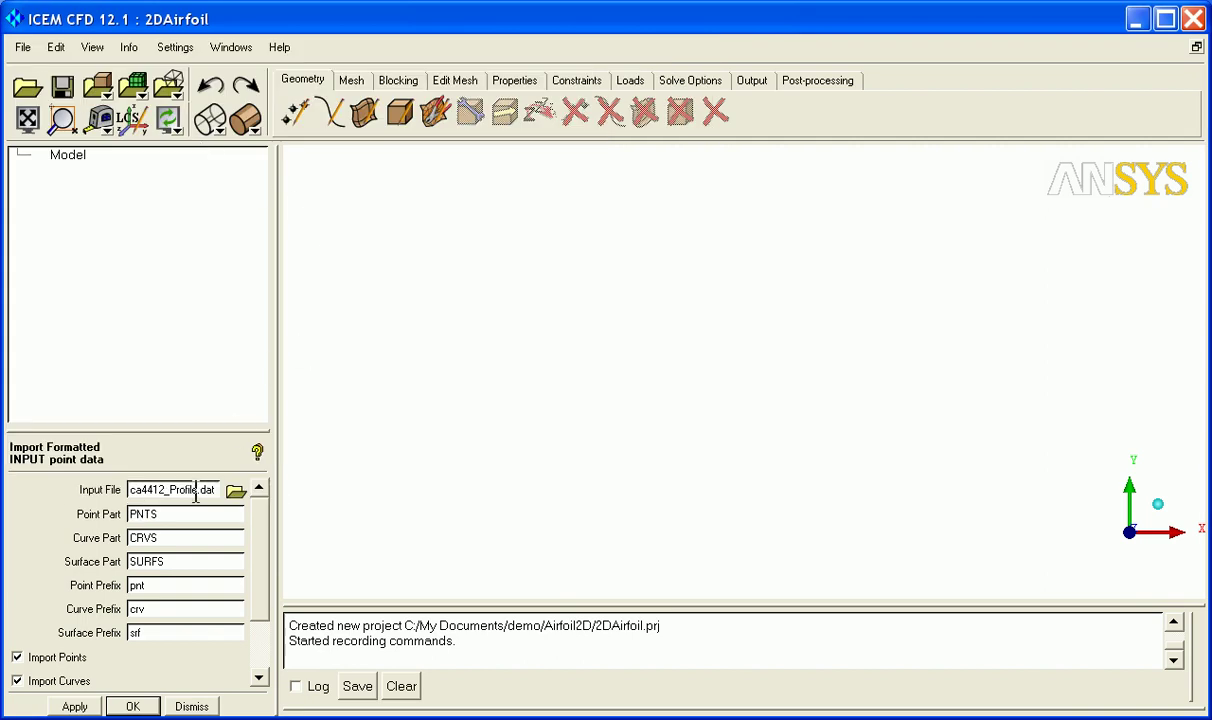
pyautogui.doubleClick(166, 514)
pyautogui.scroll(-1, 265, 572)
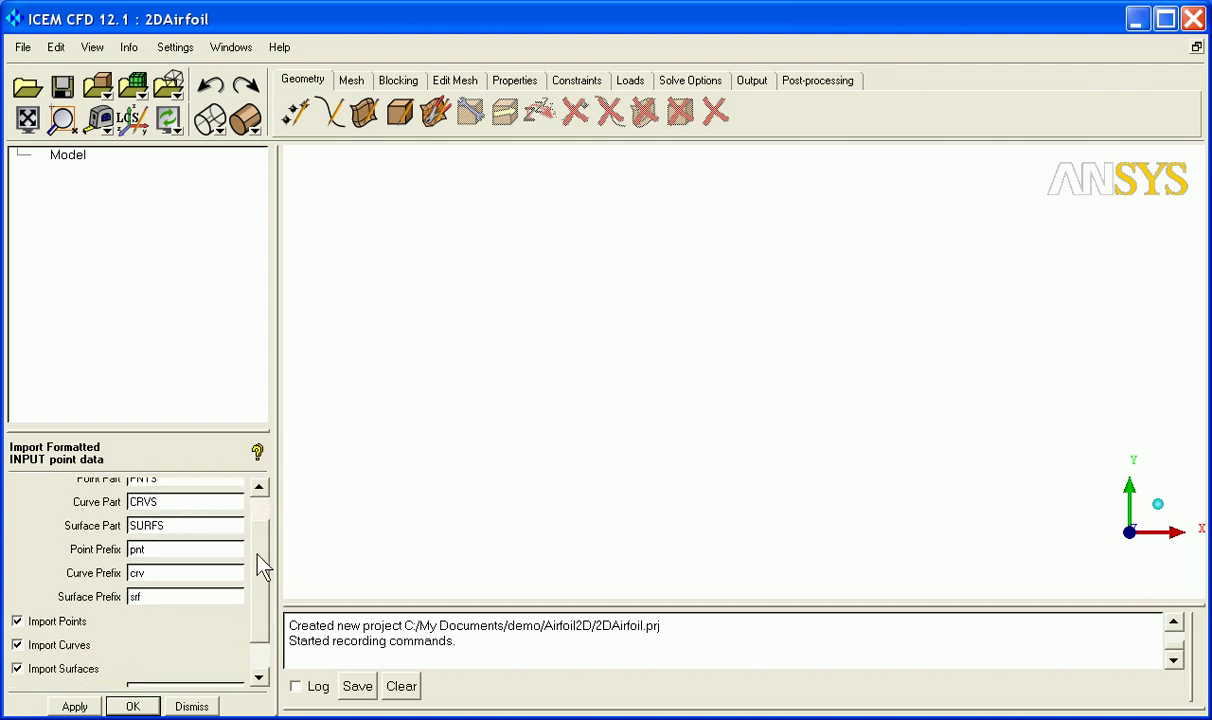
pyautogui.scroll(-1, 257, 565)
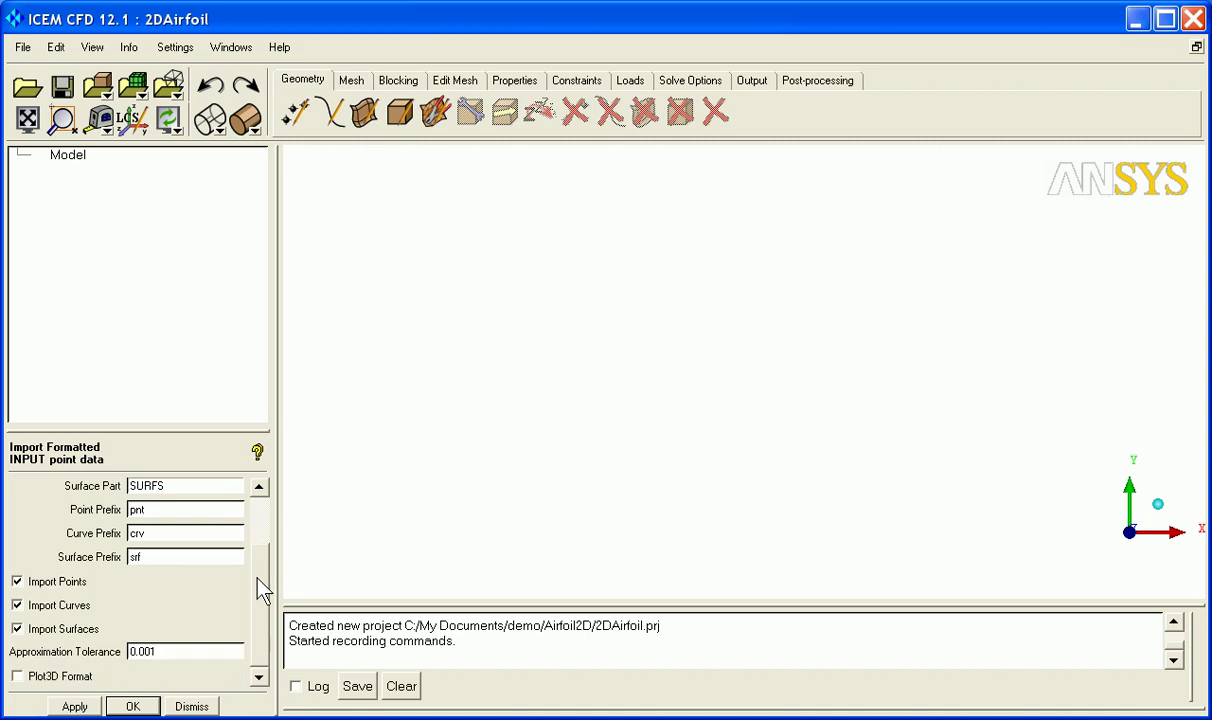
pyautogui.click(75, 707)
# Step: Display the airfoil points with their names and examine the numbering around the trailing edge
pyautogui.click(28, 169)
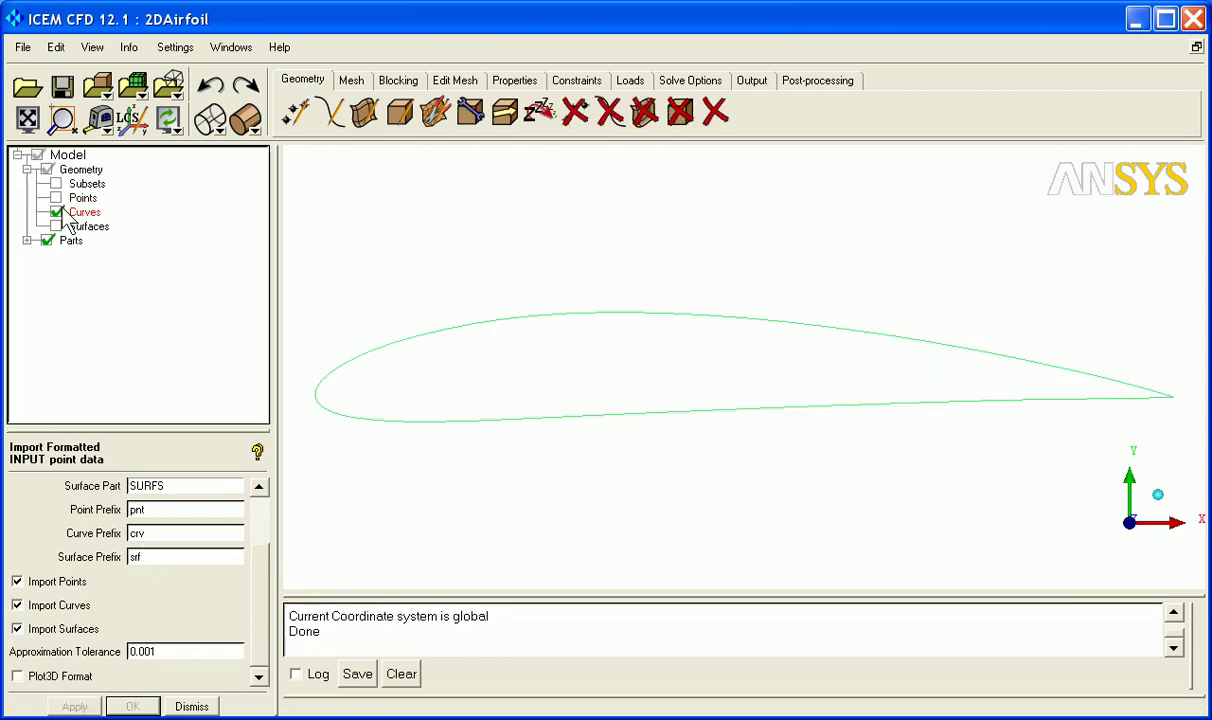
pyautogui.click(57, 198)
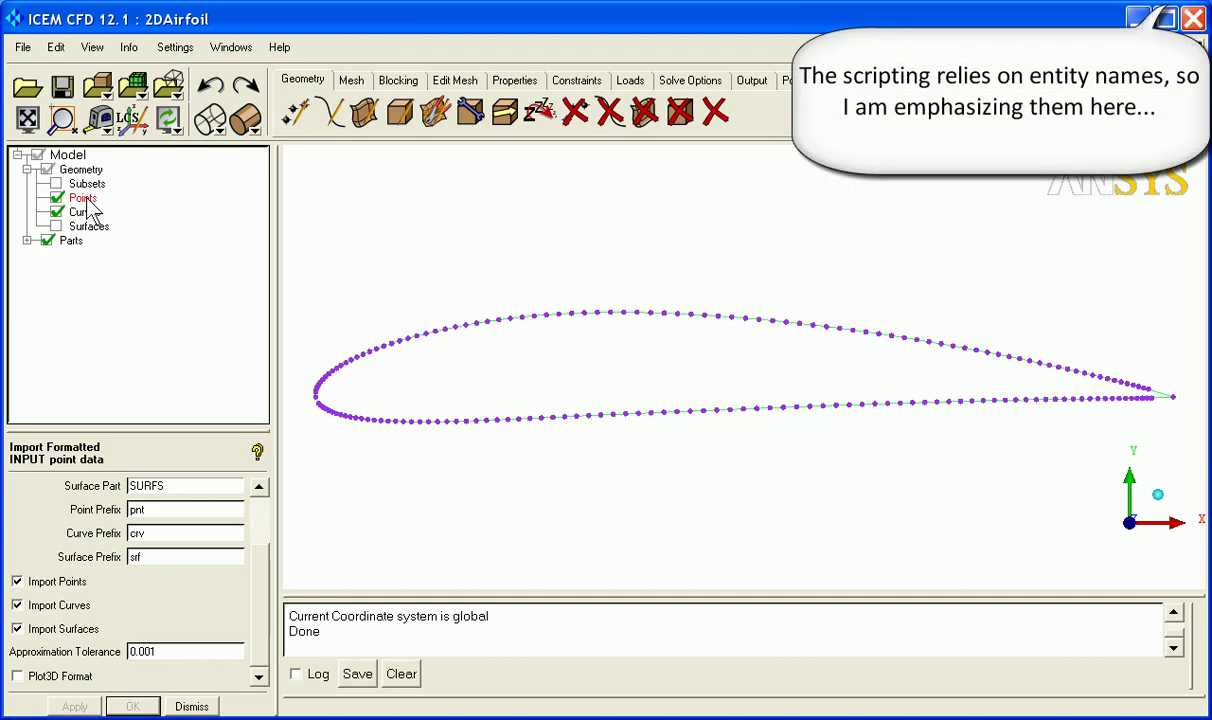
pyautogui.rightClick(85, 200)
pyautogui.click(150, 252)
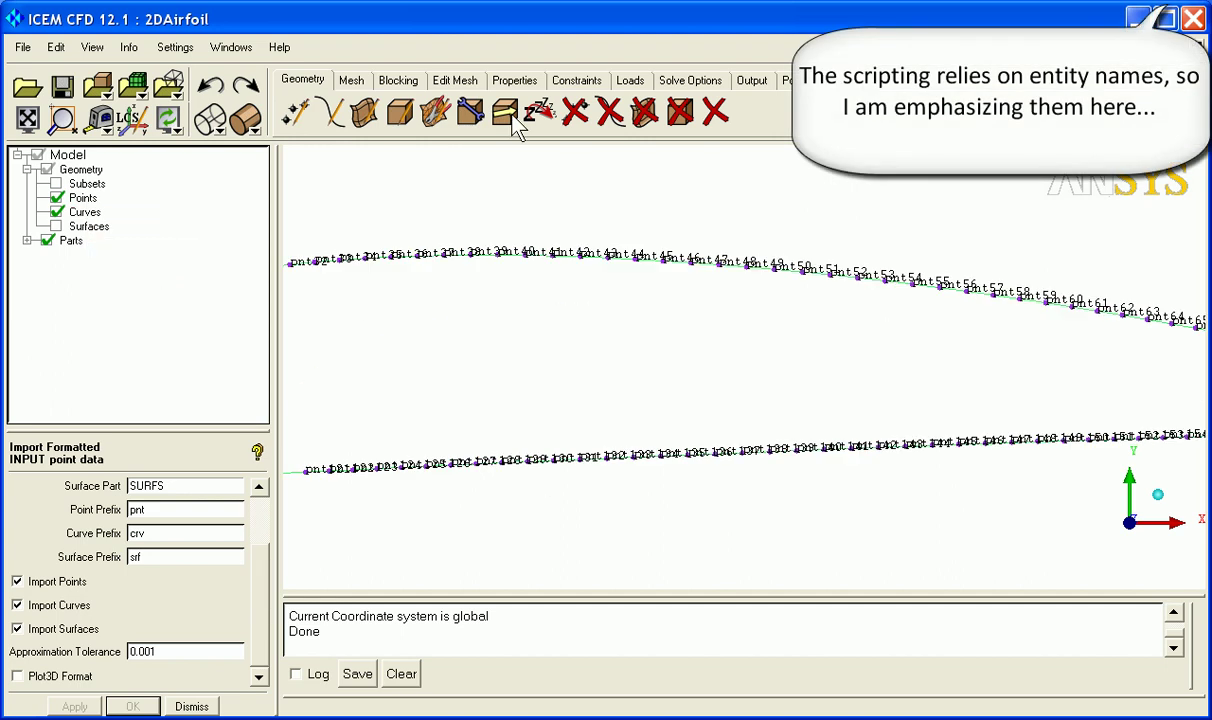
pyautogui.moveTo(985, 381); pyautogui.dragTo(268, 369, button='middle')
pyautogui.scroll(5, 885, 387)
pyautogui.moveTo(1030, 385); pyautogui.dragTo(828, 258, button='middle')
pyautogui.scroll(3, 828, 258)
pyautogui.moveTo(742, 277); pyautogui.dragTo(666, 281, button='middle')
pyautogui.moveTo(844, 295); pyautogui.dragTo(733, 303, button='middle')
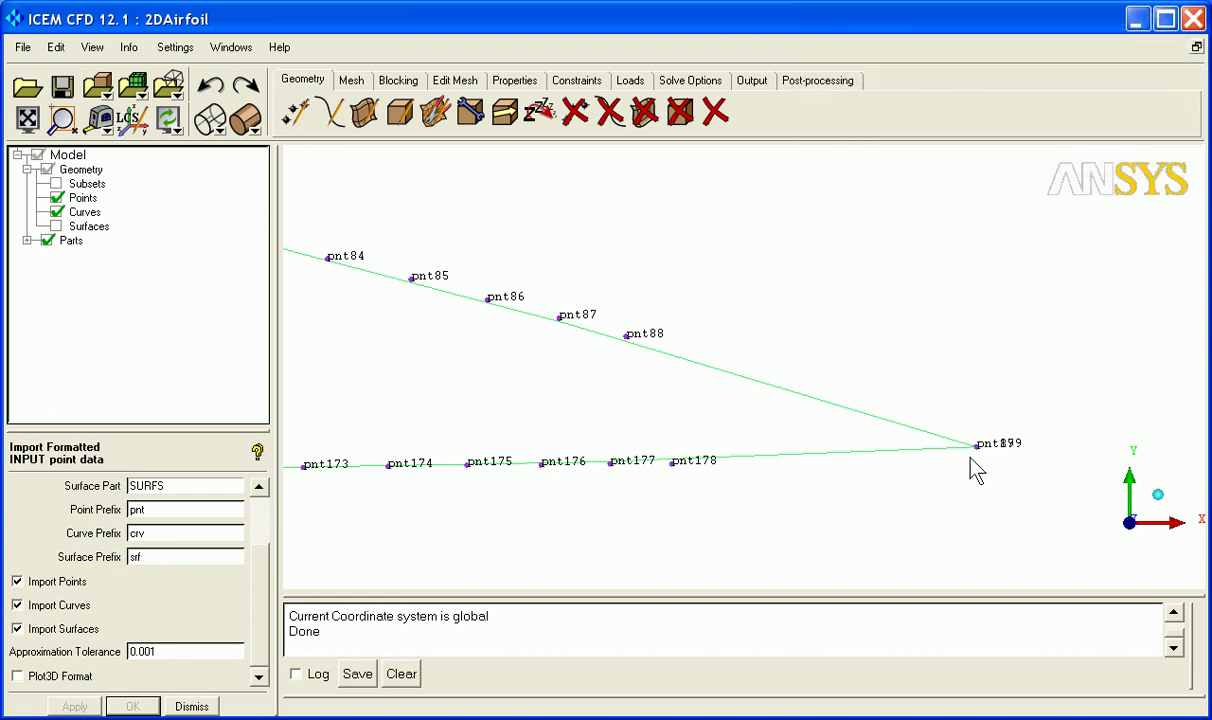
# Step: Hide the points and their names, and show the names of the airfoil curves
pyautogui.rightClick(83, 198)
pyautogui.click(150, 253)
pyautogui.scroll(-8, 492, 371)
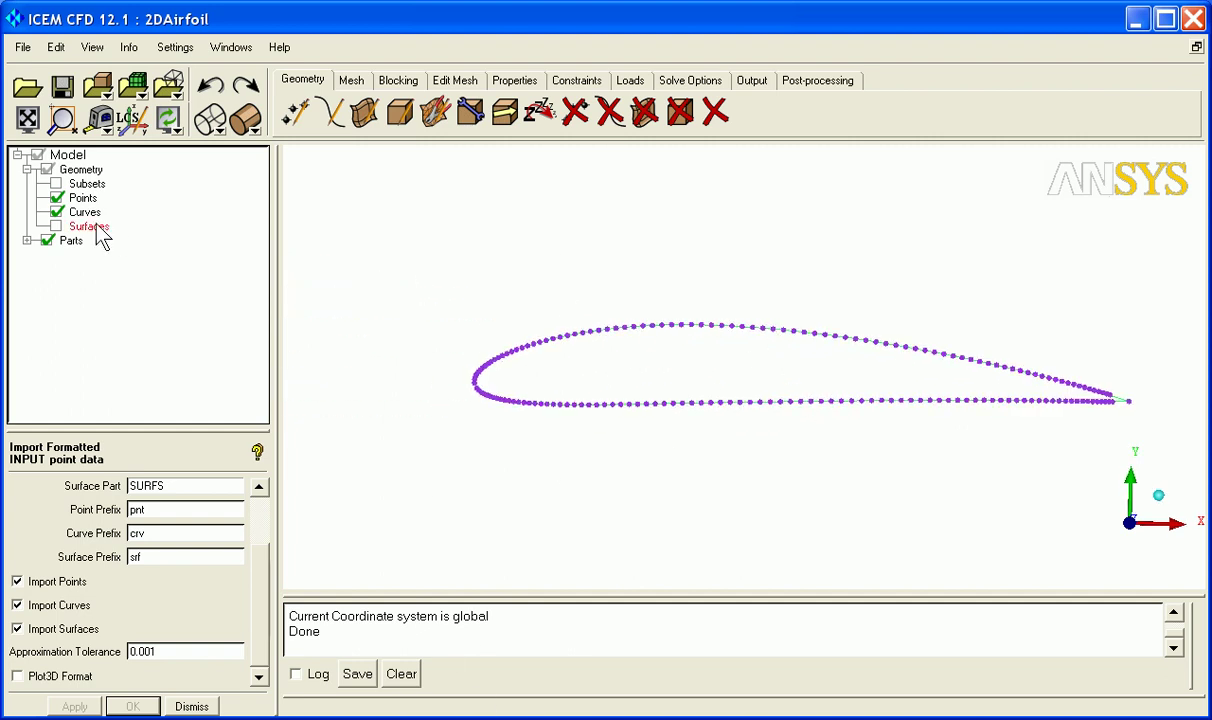
pyautogui.click(57, 198)
pyautogui.rightClick(82, 213)
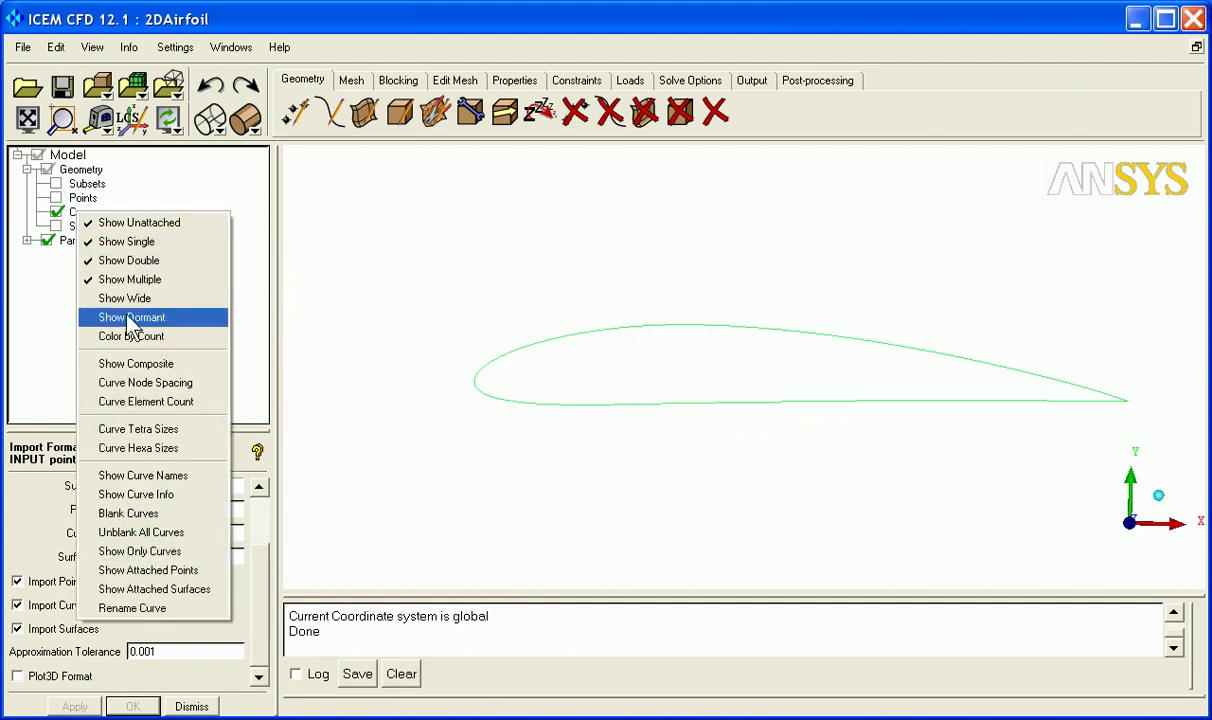
pyautogui.click(150, 476)
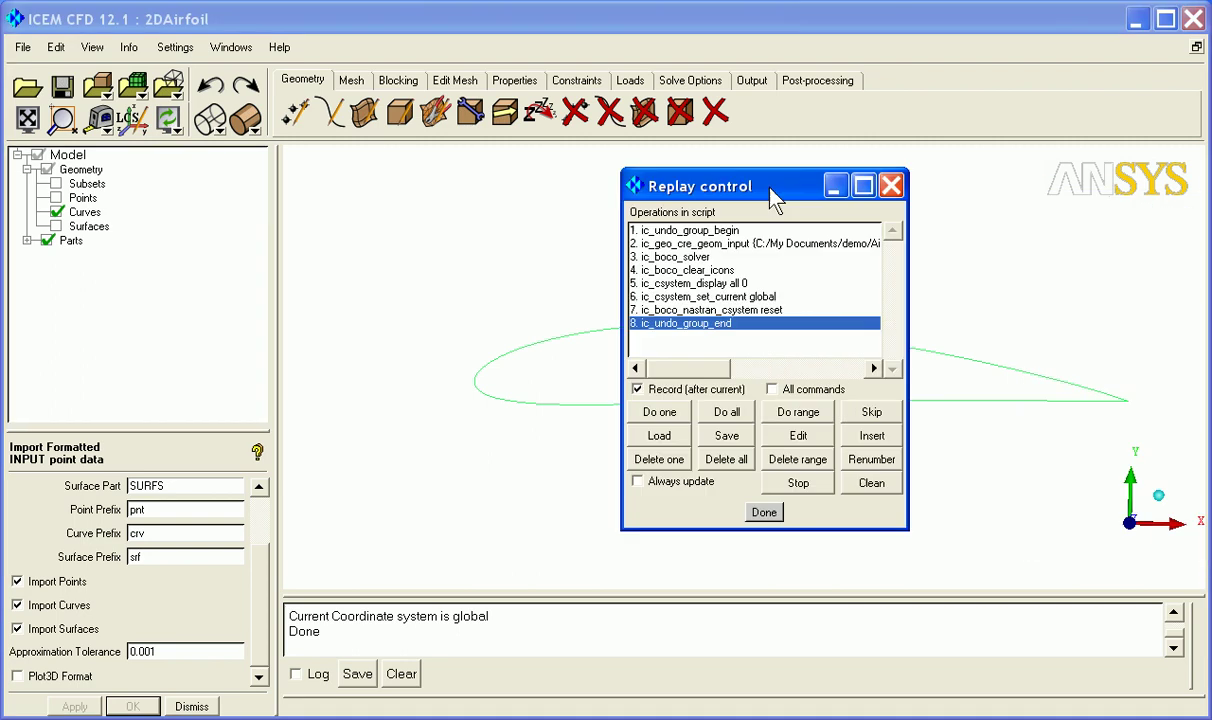
# Step: Widen the Replay control window and examine the recorded ic_geo_cre_geom_input command
pyautogui.moveTo(685, 198); pyautogui.dragTo(543, 210)
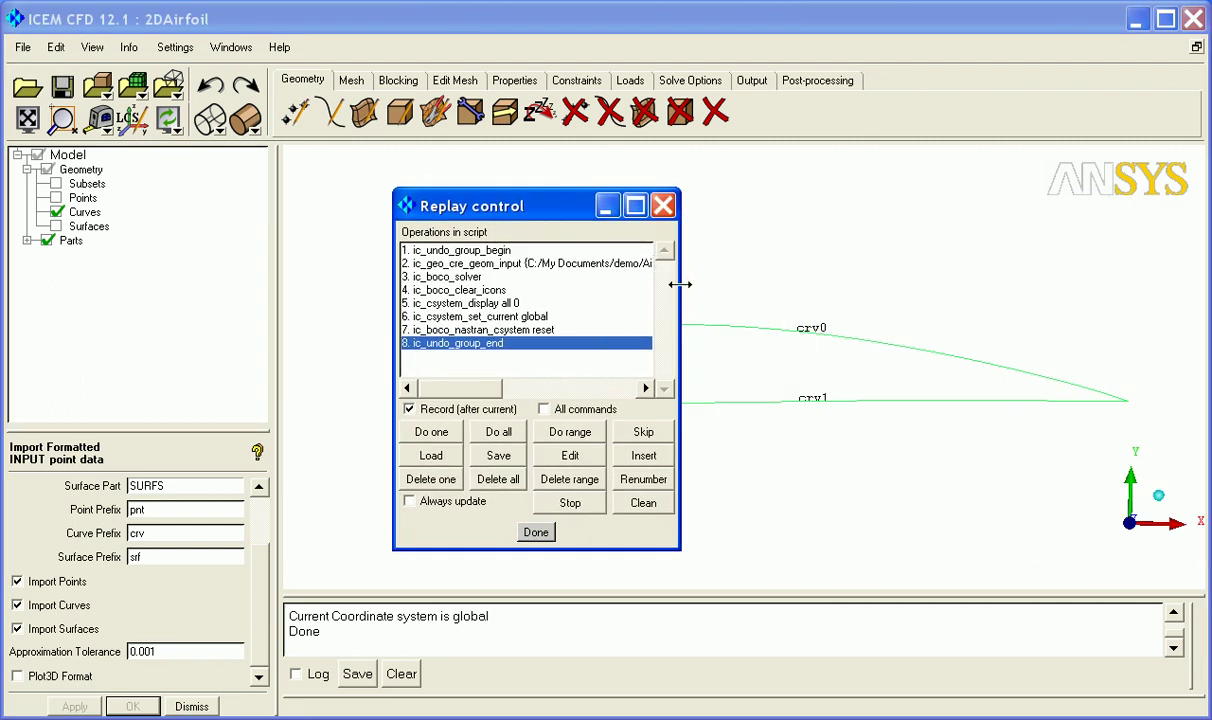
pyautogui.moveTo(678, 284); pyautogui.dragTo(1069, 284)
pyautogui.click(545, 263)
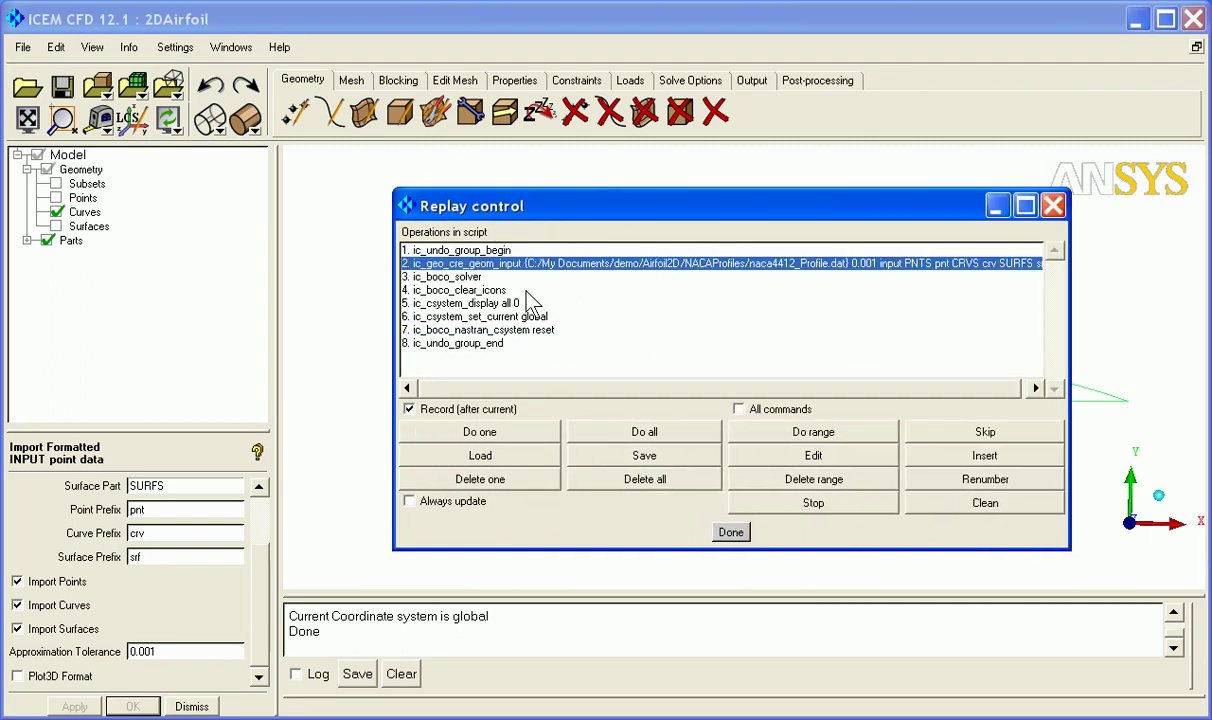
pyautogui.moveTo(870, 383); pyautogui.dragTo(978, 400)
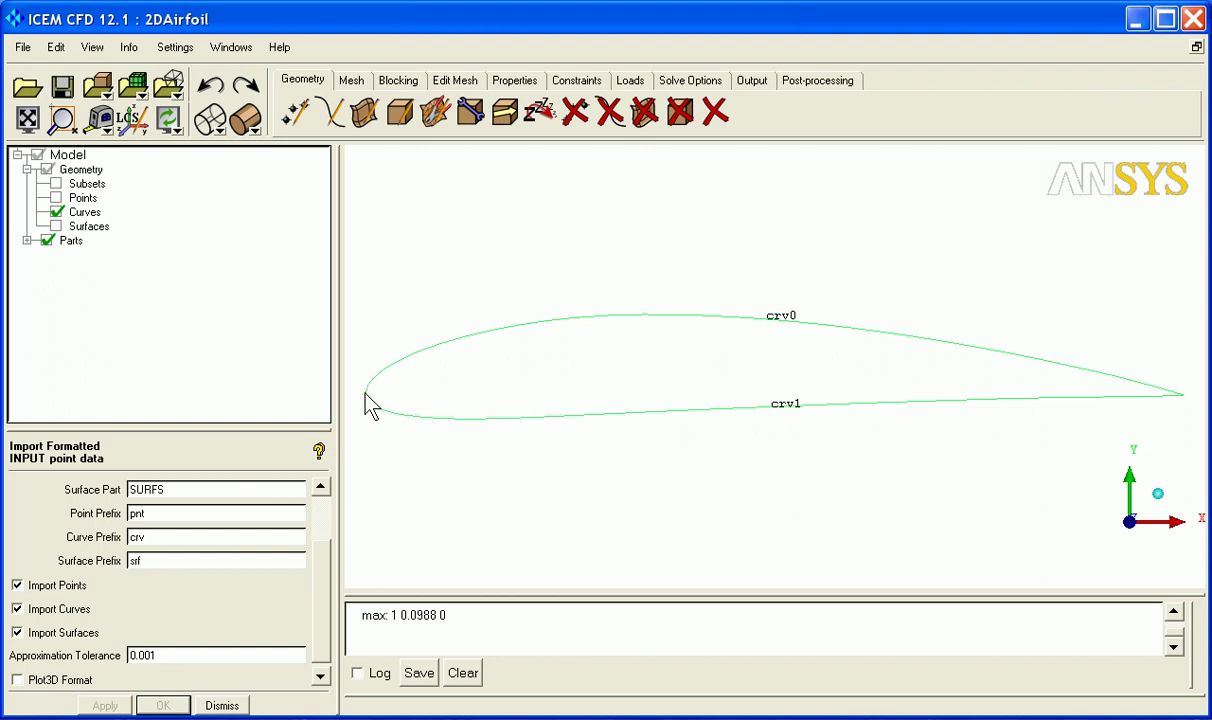
# Step: Create a farfield point below the airfoil's leading edge at explicit coordinates X 0, Y -1.5, Z 0
pyautogui.moveTo(617, 196); pyautogui.dragTo(681, 238, button='right')
pyautogui.moveTo(663, 345); pyautogui.dragTo(649, 433, button='right')
pyautogui.scroll(-1, 659, 426)
pyautogui.click(295, 112)
pyautogui.click(82, 585)
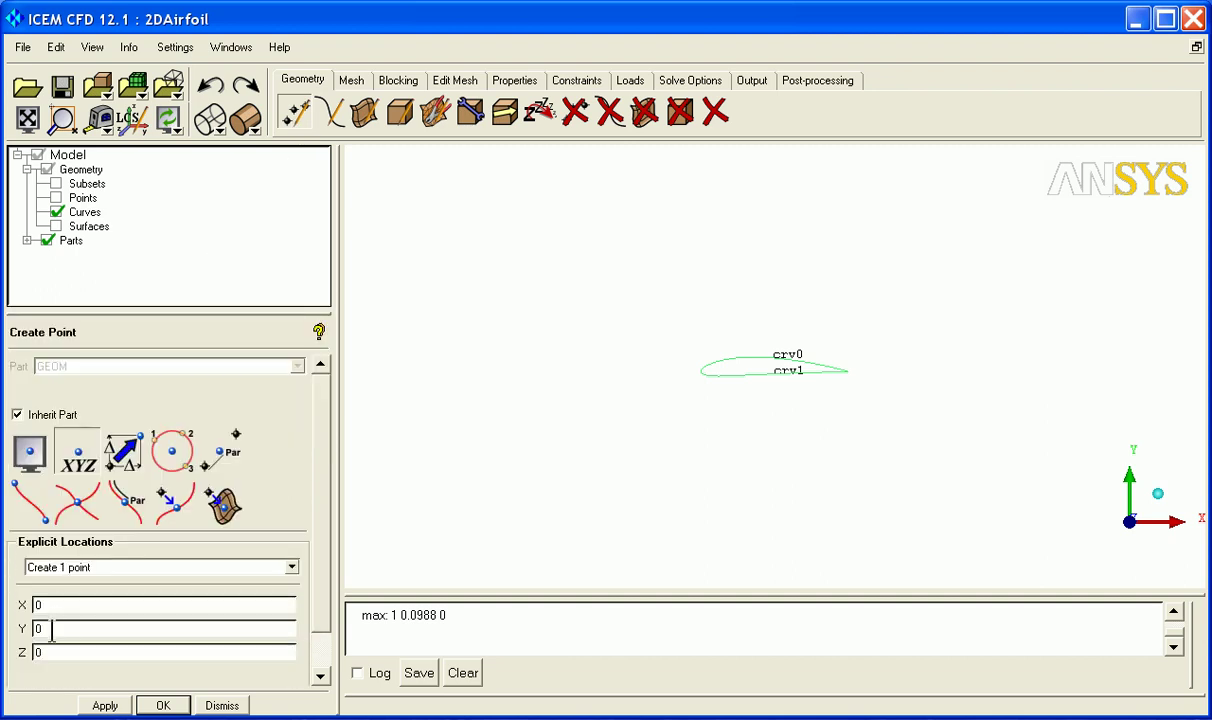
pyautogui.moveTo(42, 627); pyautogui.dragTo(30, 628)
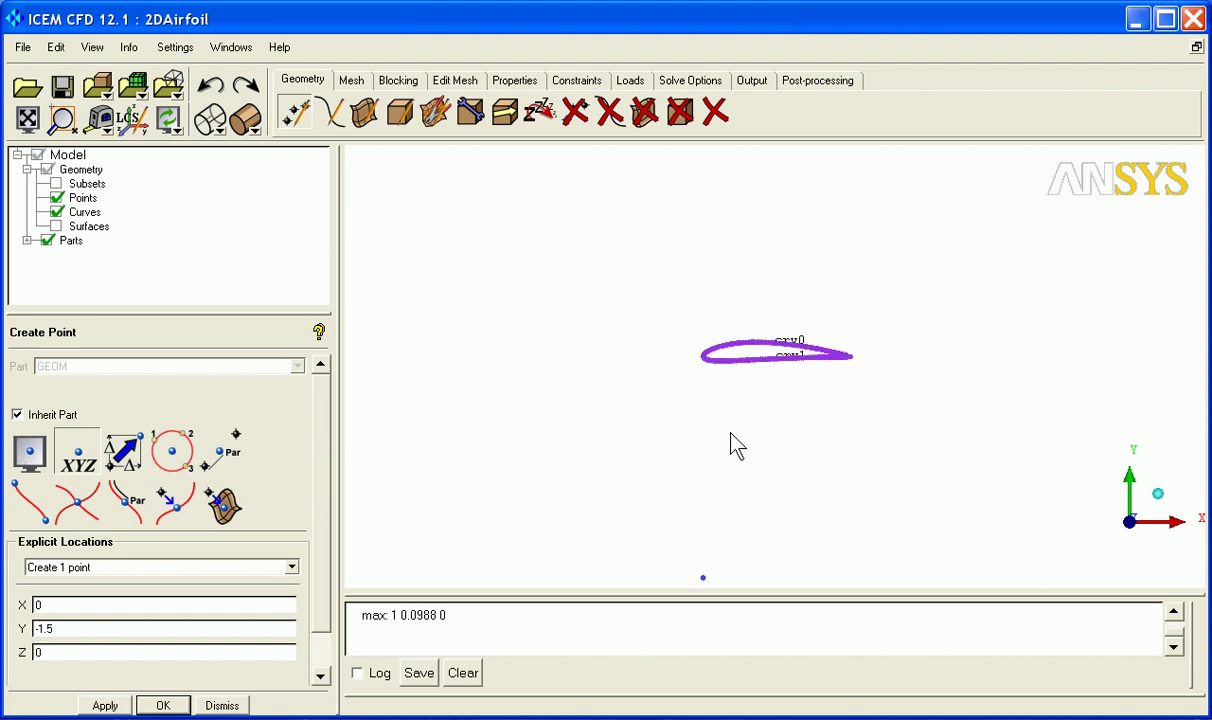
# Step: Create a farfield point above the airfoil's leading edge at X 0, Y 1.5, Z 0
pyautogui.moveTo(730, 473); pyautogui.dragTo(710, 437, button='right')
pyautogui.moveTo(710, 437); pyautogui.dragTo(707, 450, button='middle')
pyautogui.moveTo(39, 628); pyautogui.dragTo(27, 630)
pyautogui.press('BackSpace')
pyautogui.press('Return')
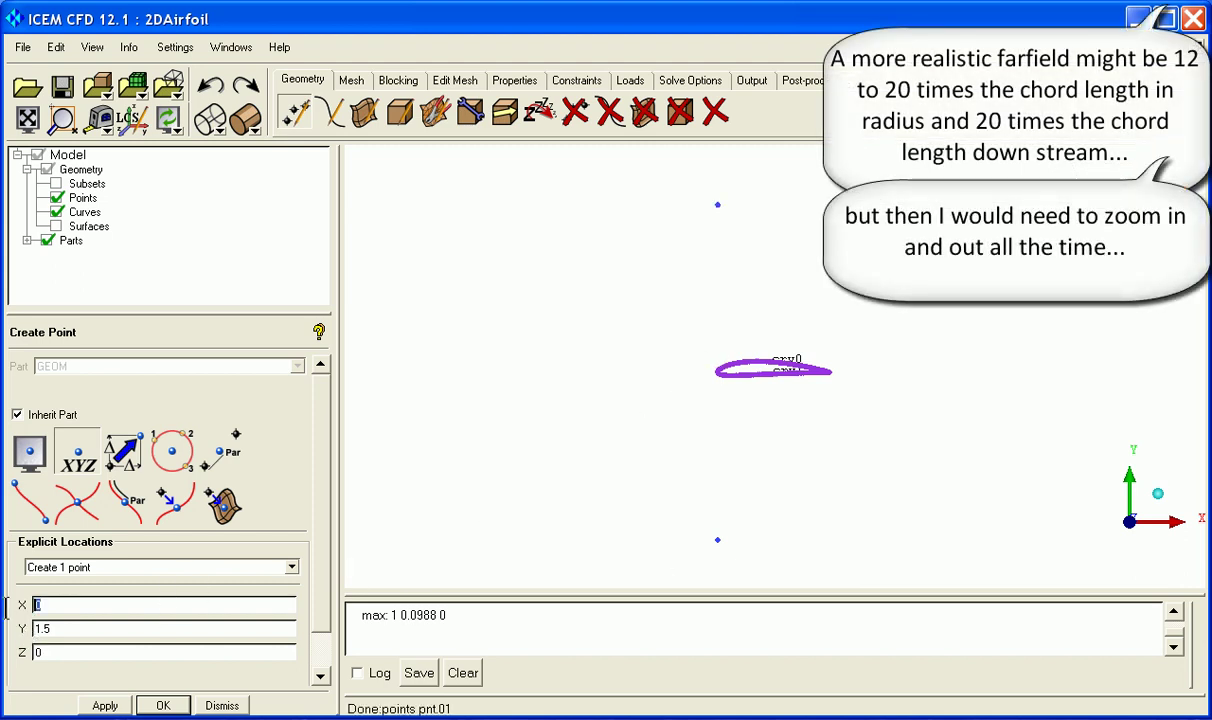
# Step: Create the two downstream farfield points at (2, 1.5, 0) and (2, -1.5, 0)
pyautogui.click(105, 705)
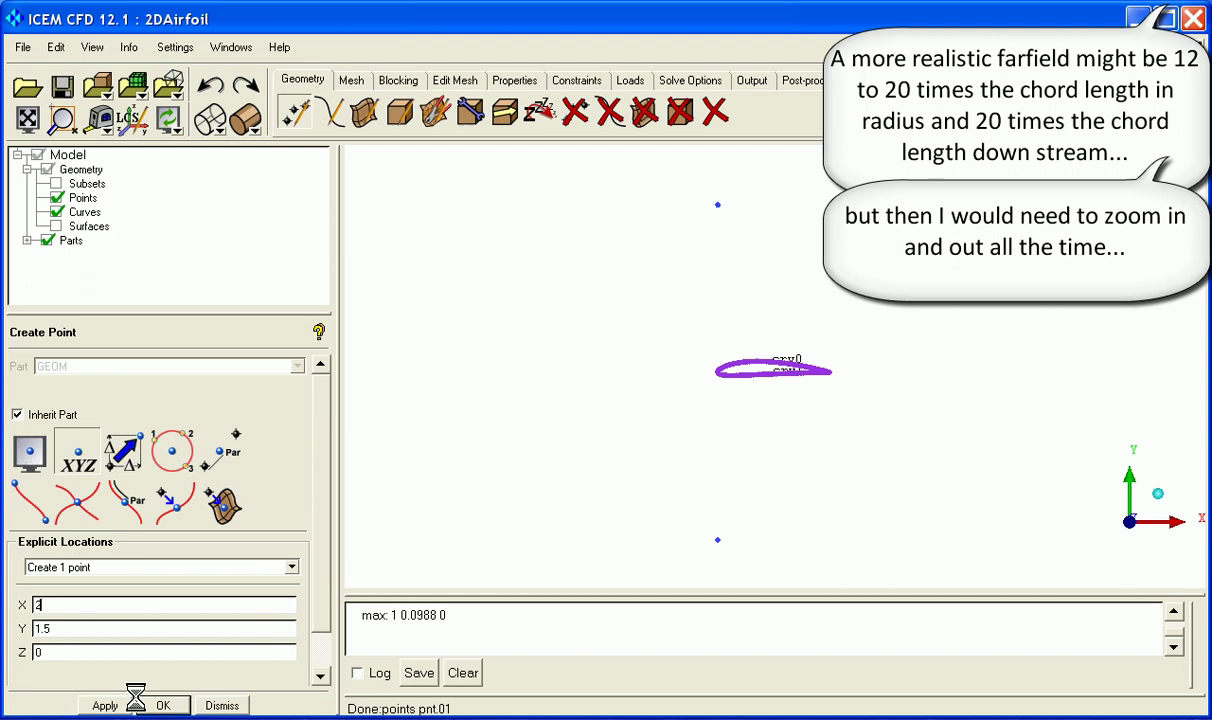
pyautogui.click(38, 628)
pyautogui.write('-')
pyautogui.click(105, 705)
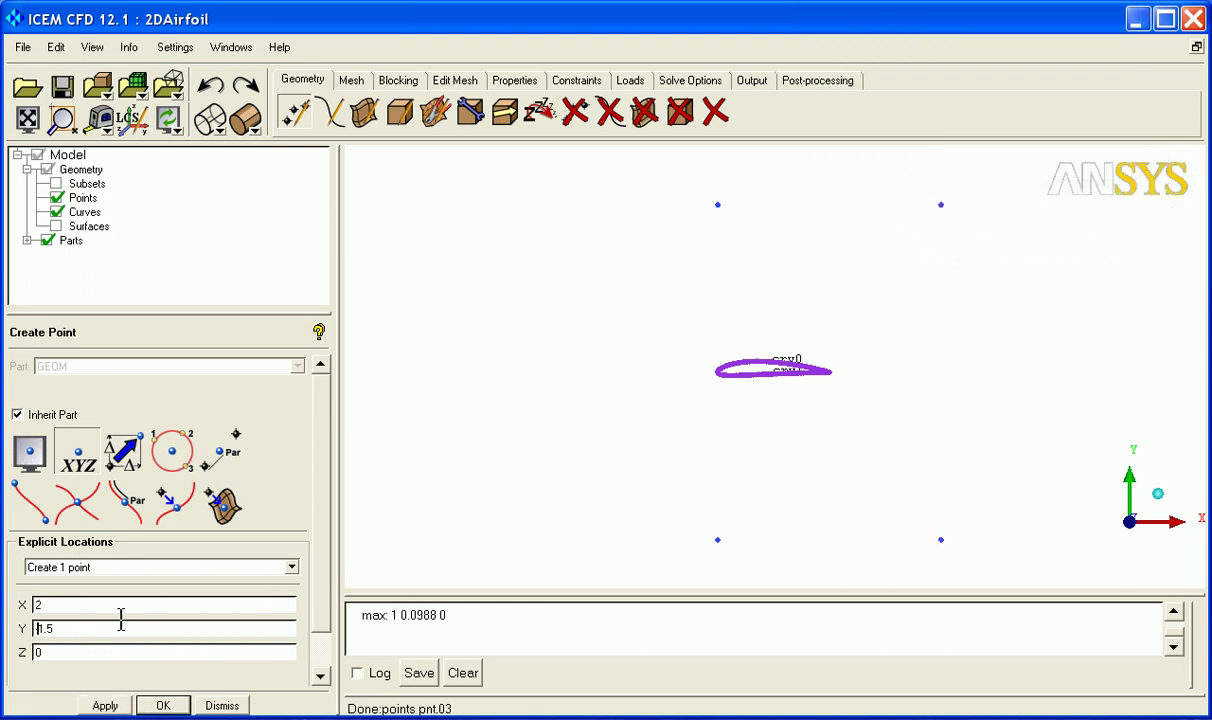
# Step: Create the upstream farfield point at X -1.5, Y 0, Z 0
pyautogui.moveTo(55, 628); pyautogui.dragTo(10, 628)
pyautogui.write('0')
pyautogui.press('Return')
# Step: Turn off part inheritance, set the curve part to FF, and create a line between the two downstream farfield points
pyautogui.click(334, 112)
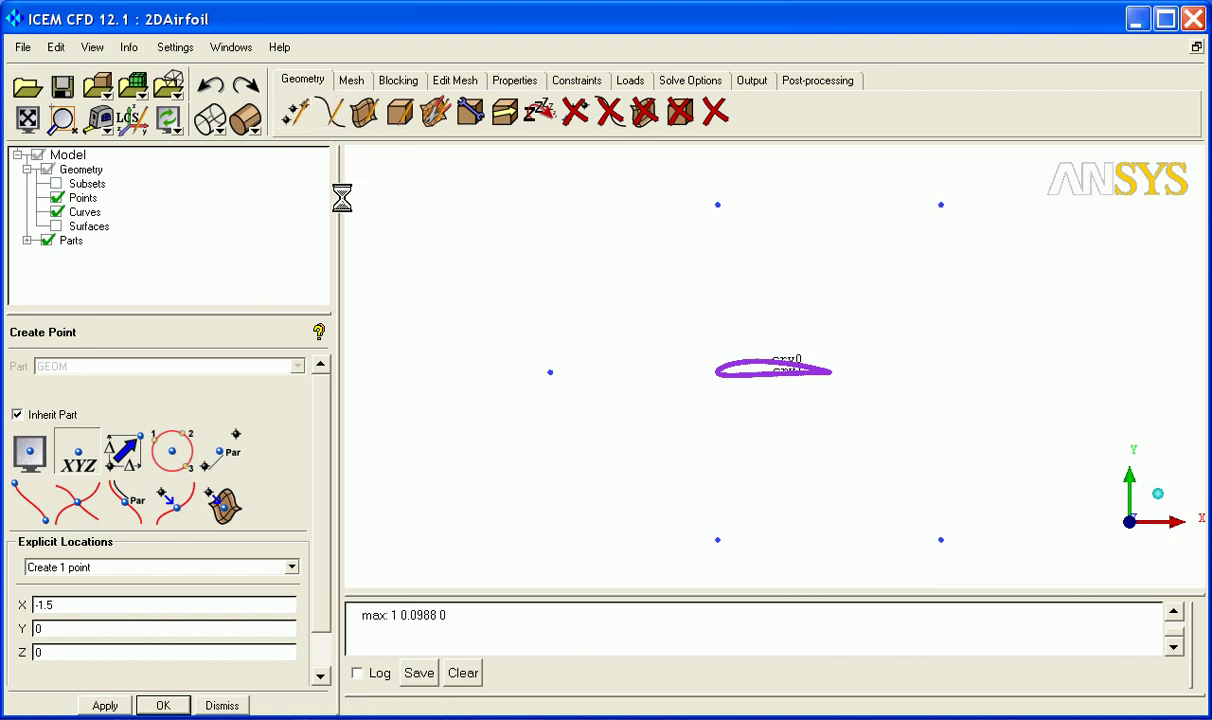
pyautogui.click(50, 455)
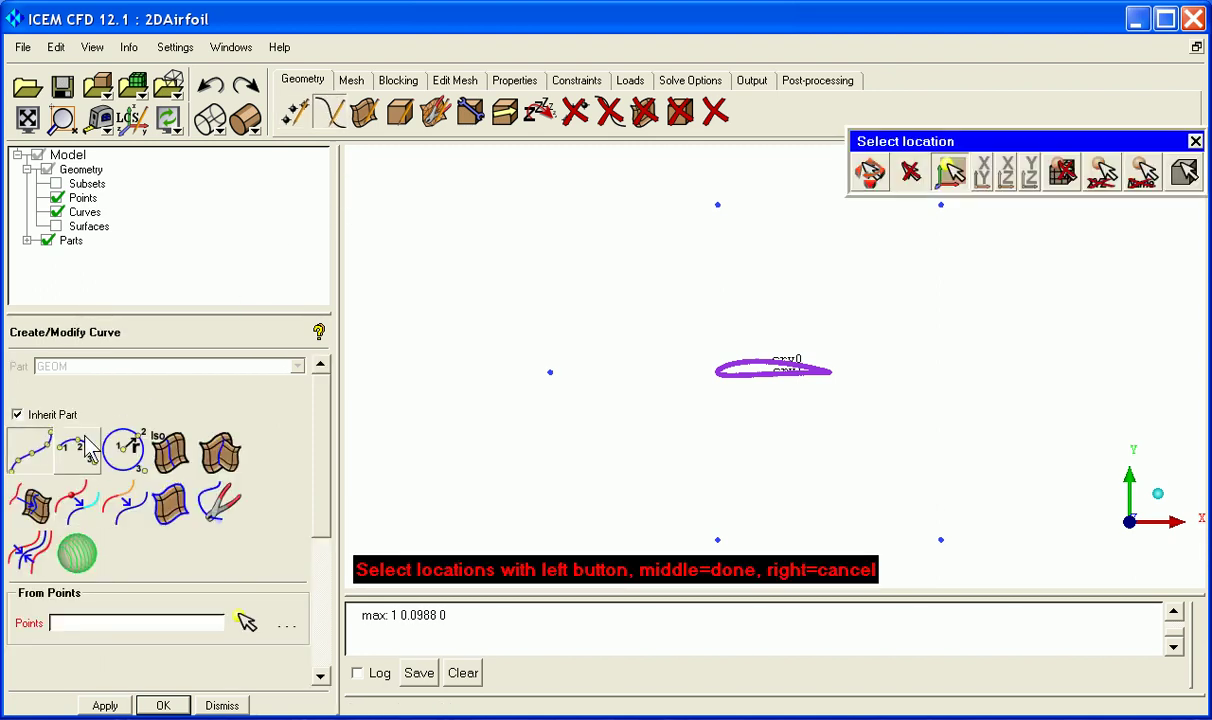
pyautogui.click(17, 414)
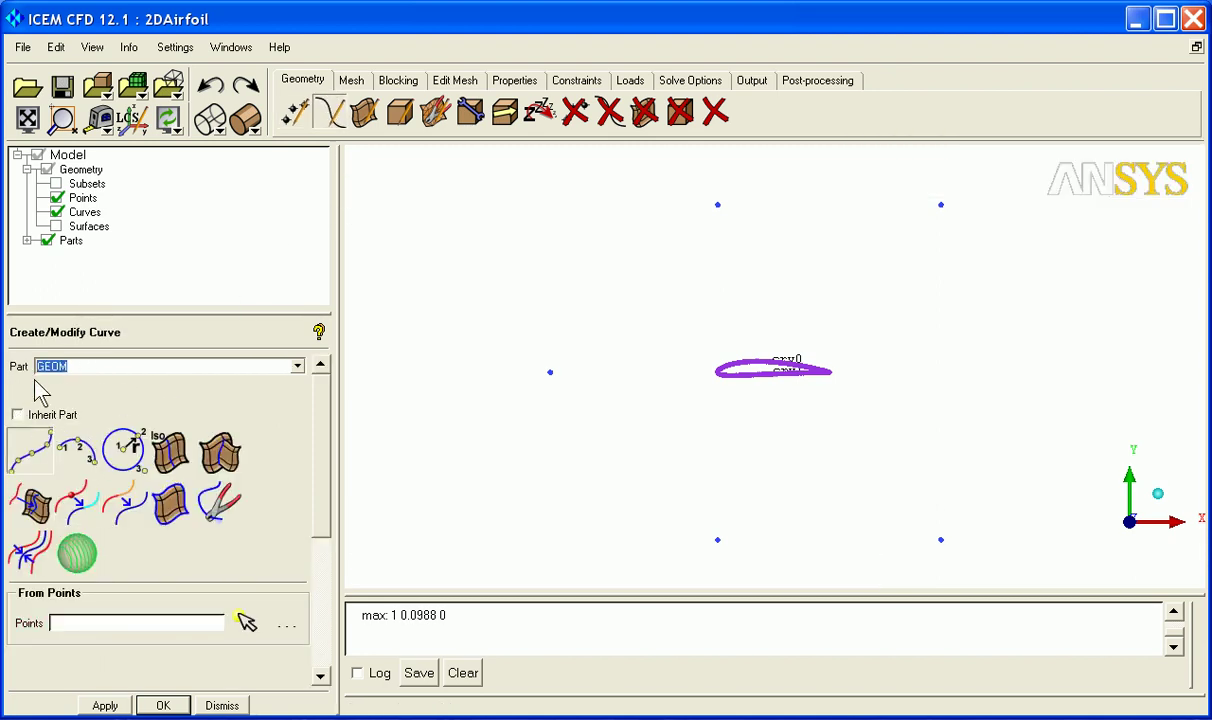
pyautogui.write('FF')
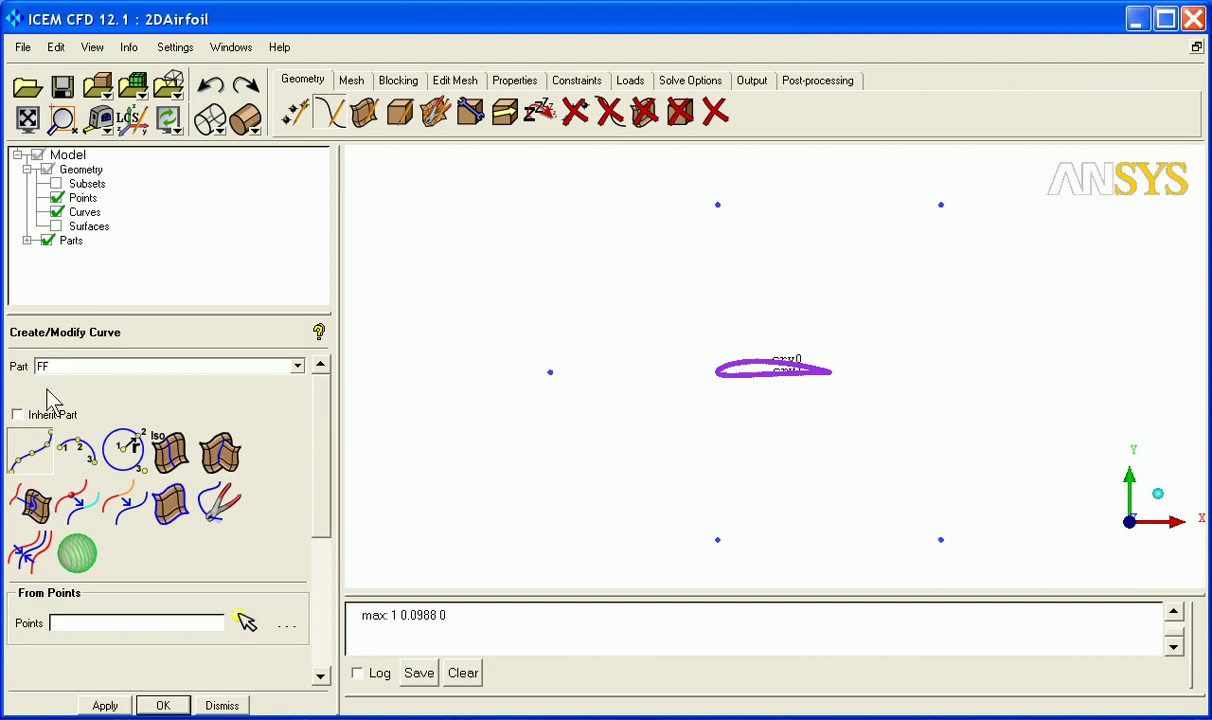
pyautogui.click(943, 537)
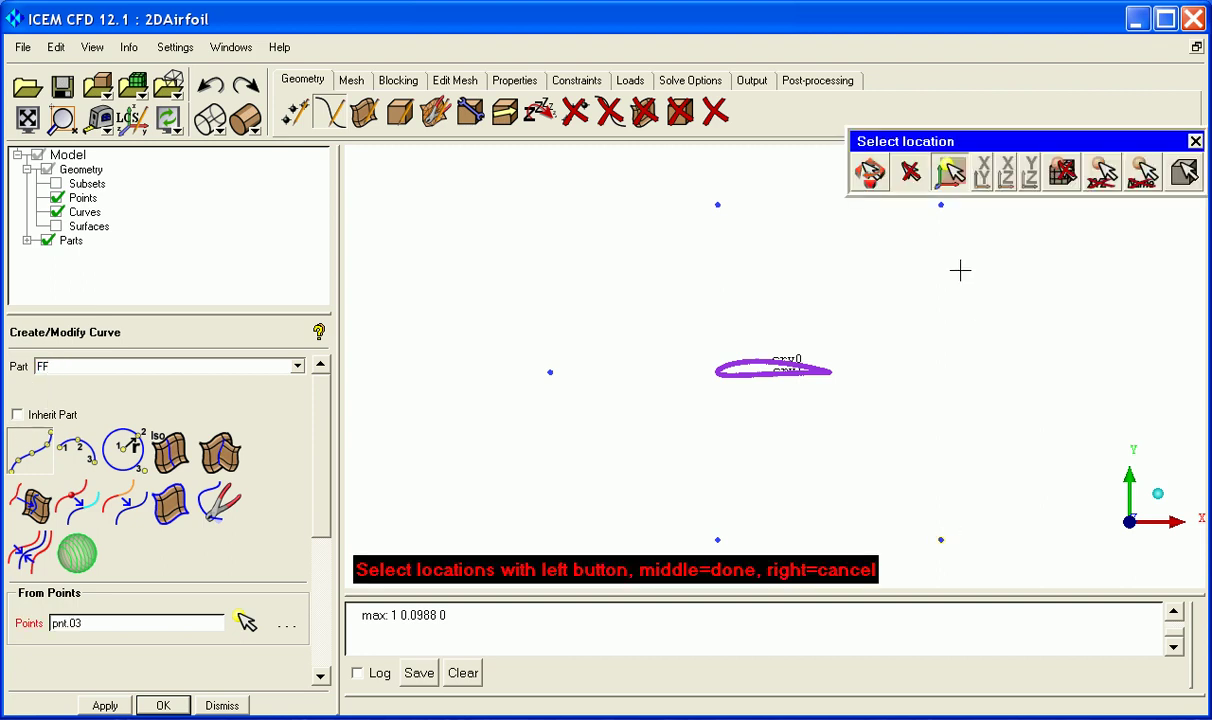
pyautogui.click(941, 215)
pyautogui.middleClick(952, 225)
# Step: Create the upper and lower farfield lines, joining each downstream point to the point above or below the leading edge
pyautogui.click(941, 205)
pyautogui.click(717, 205)
pyautogui.middleClick(931, 525)
pyautogui.click(940, 541)
pyautogui.click(717, 540)
pyautogui.middleClick(771, 538)
# Step: Create a three-point arc through the upper, upstream and lower farfield points to close the front of the domain
pyautogui.click(76, 450)
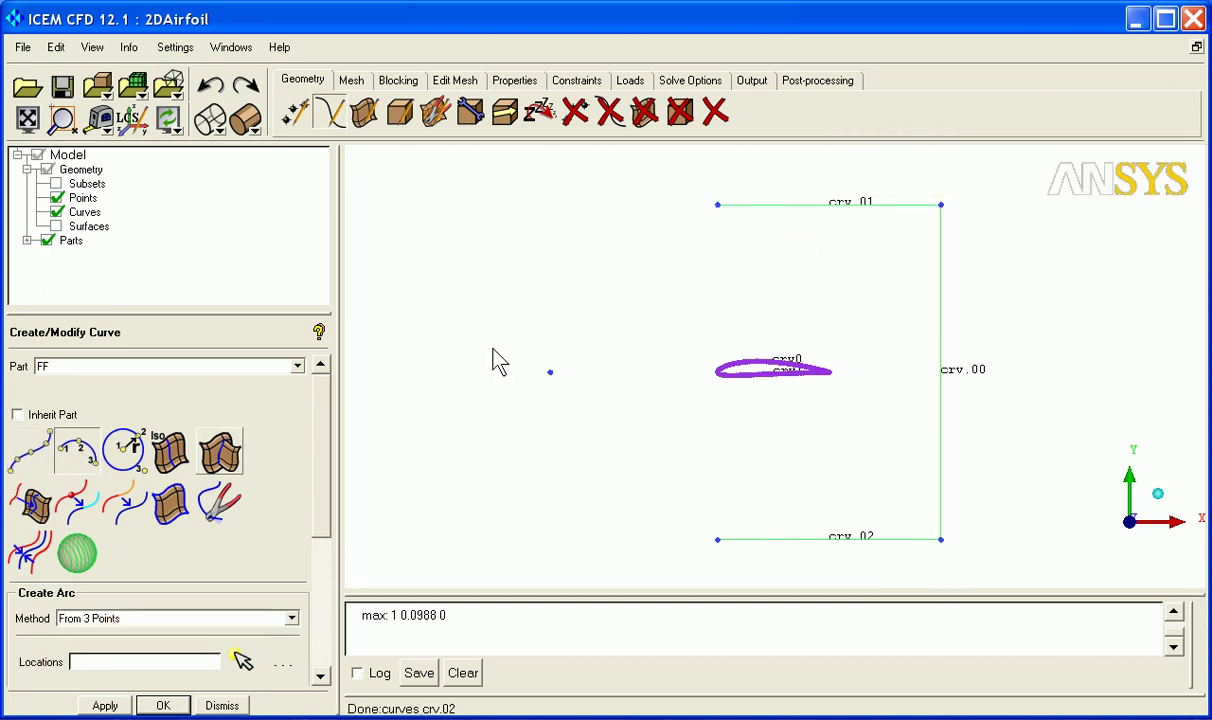
pyautogui.click(706, 532)
# Step: Create a surface in part FLUID from the four farfield boundary curves using the From 2-4 Curves method
pyautogui.click(365, 111)
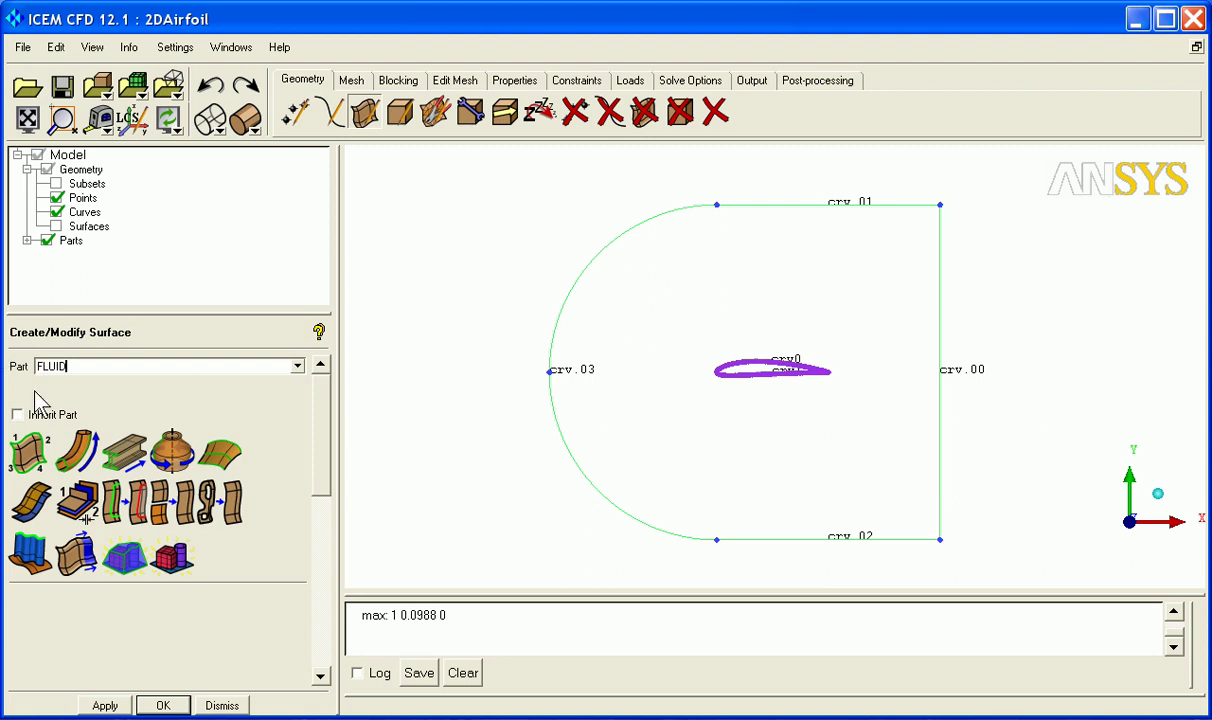
pyautogui.click(30, 450)
pyautogui.click(557, 448)
pyautogui.click(789, 227)
pyautogui.click(921, 450)
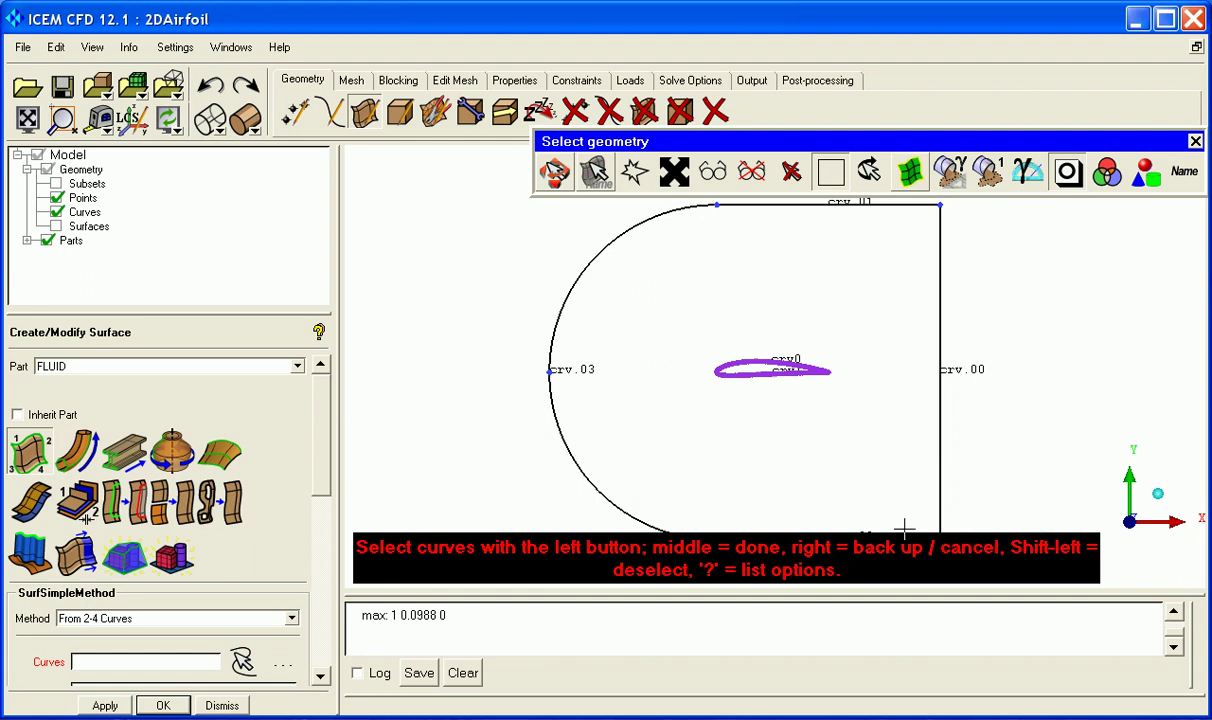
pyautogui.middleClick(901, 532)
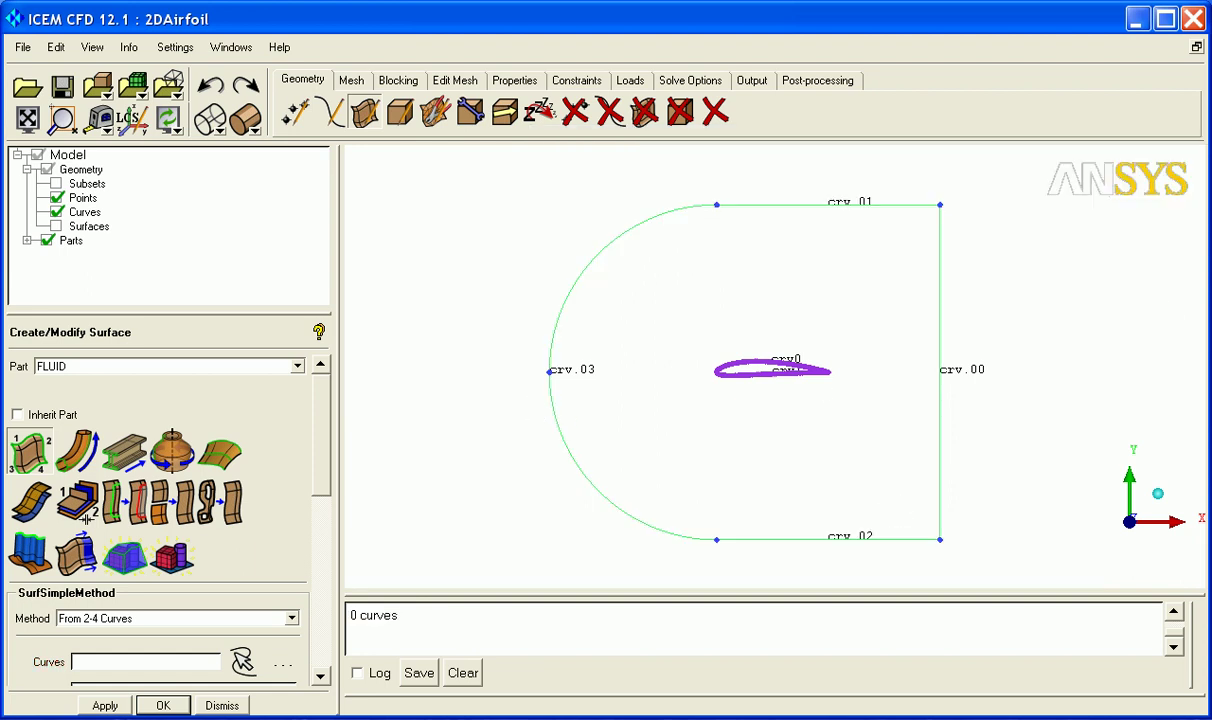
# Step: Bring the Replay control window back into view and review the recorded point-creation commands
pyautogui.moveTo(1211, 240); pyautogui.dragTo(961, 212)
pyautogui.scroll(10, 916, 317)
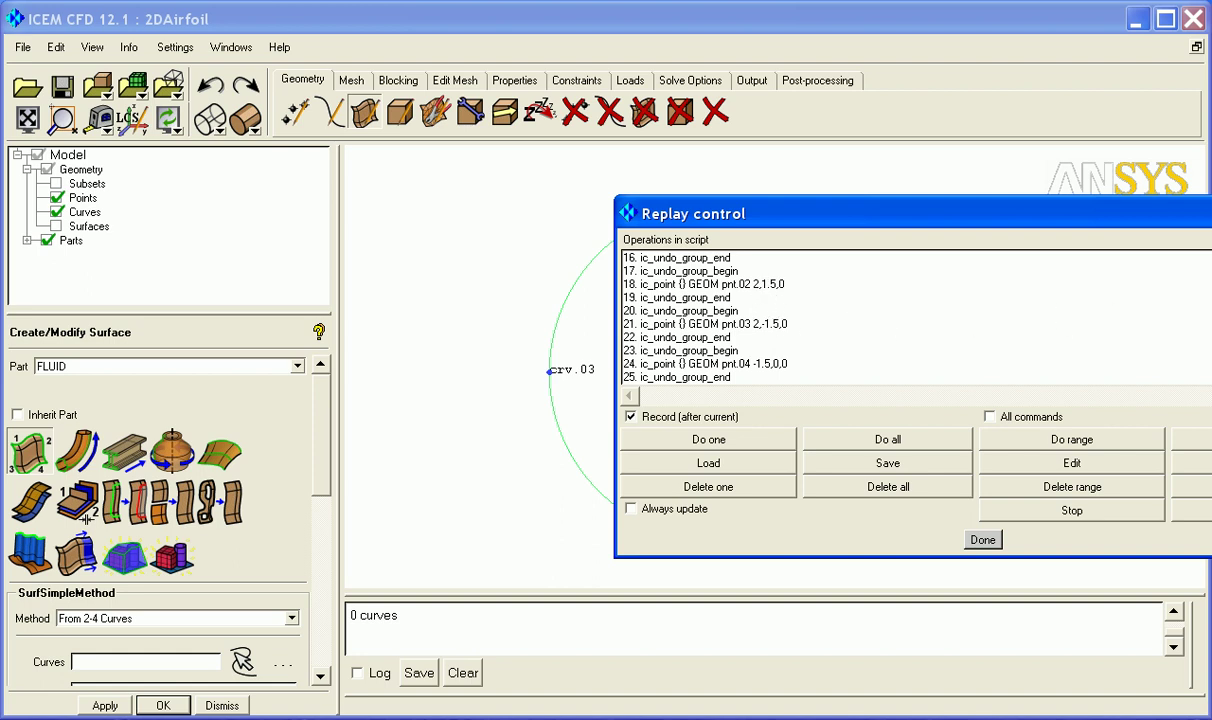
# Step: Clean the unneeded undo and query commands out of the recorded replay script and renumber the remaining operations
pyautogui.scroll(-4, 916, 317)
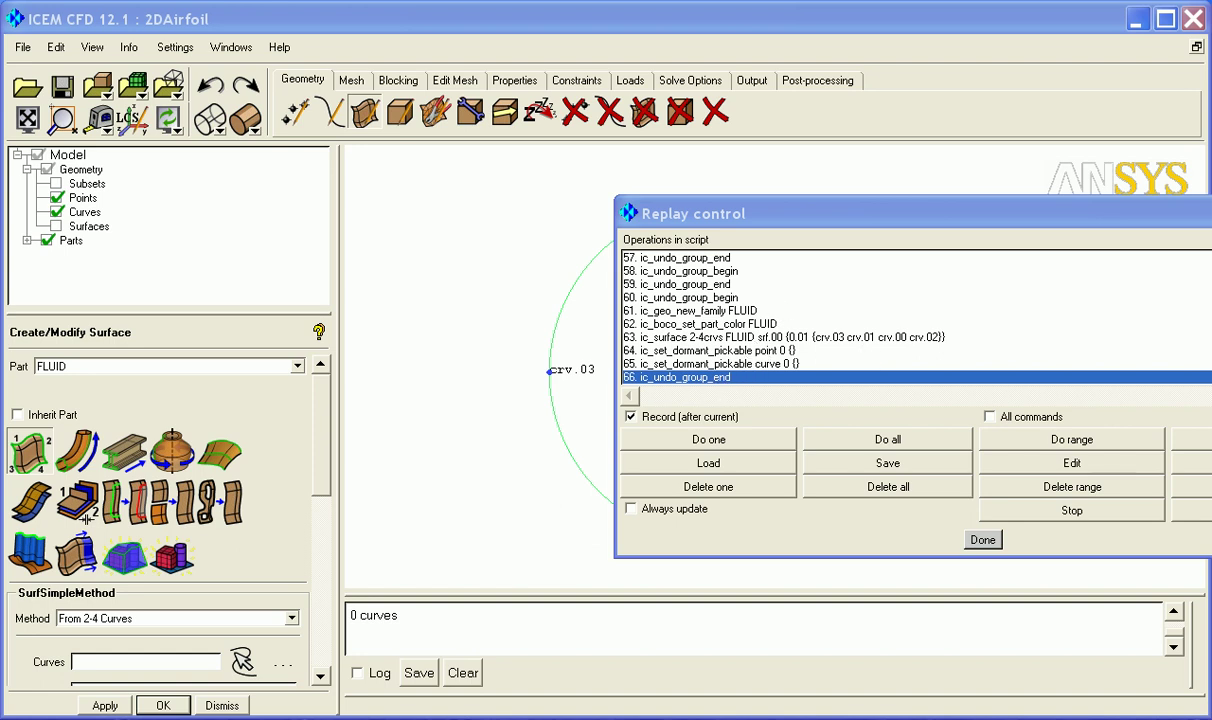
pyautogui.moveTo(1143, 227); pyautogui.dragTo(990, 227)
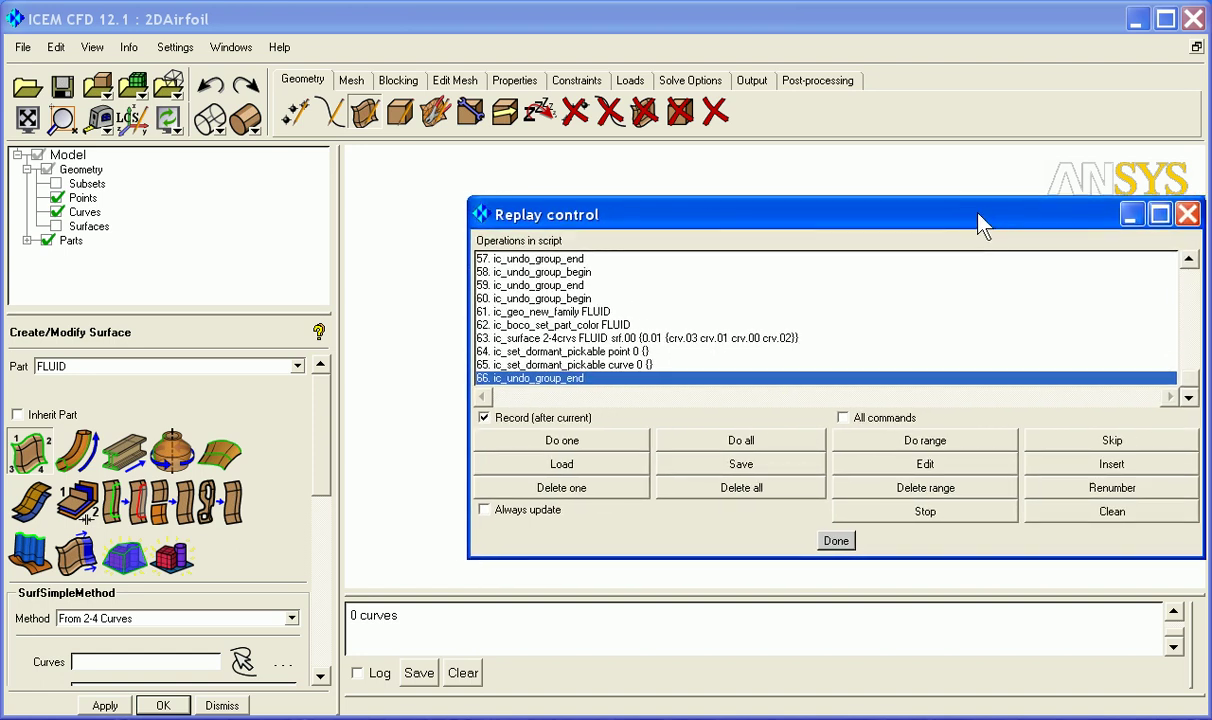
pyautogui.click(1105, 512)
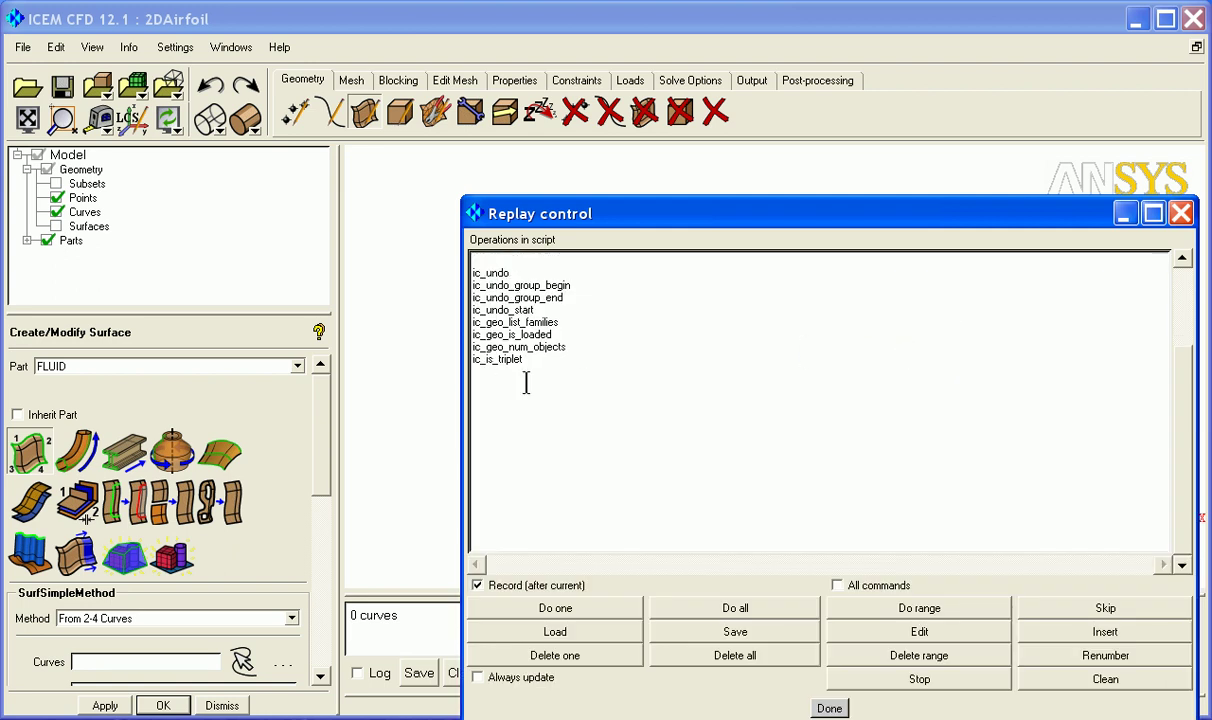
pyautogui.middleClick(707, 392)
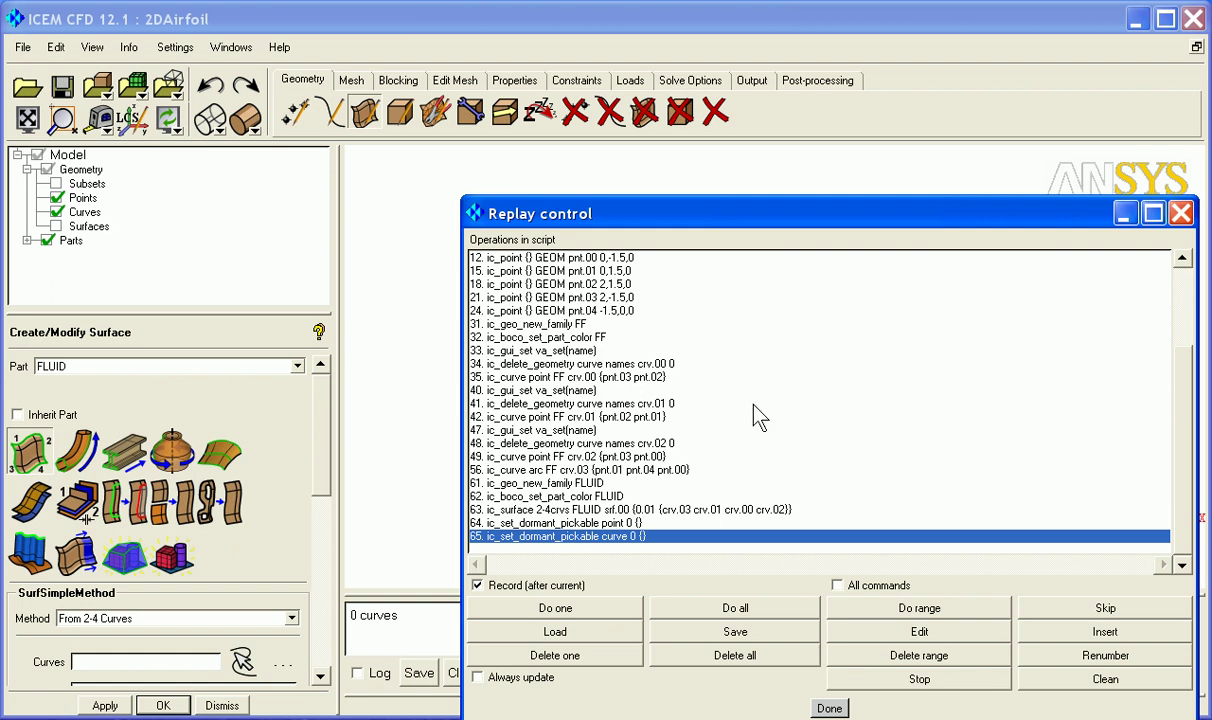
pyautogui.click(1068, 656)
pyautogui.moveTo(1185, 322); pyautogui.dragTo(1181, 387)
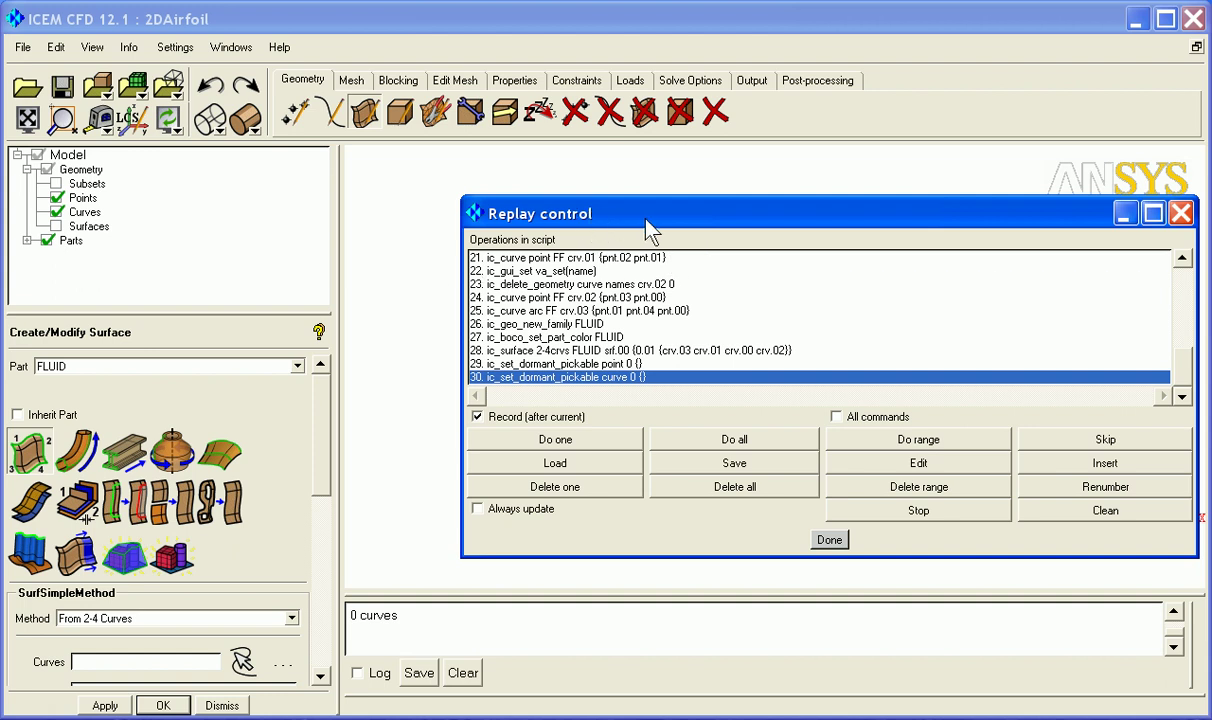
pyautogui.moveTo(641, 233); pyautogui.dragTo(972, 228)
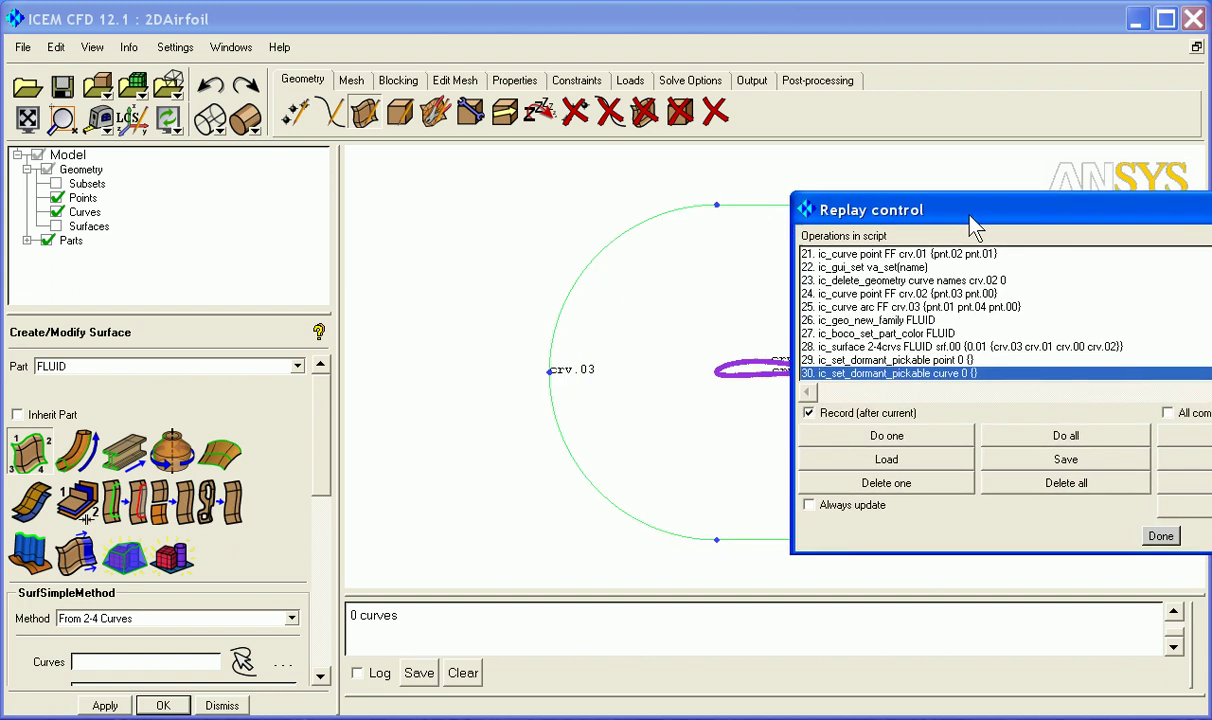
pyautogui.click(836, 28)
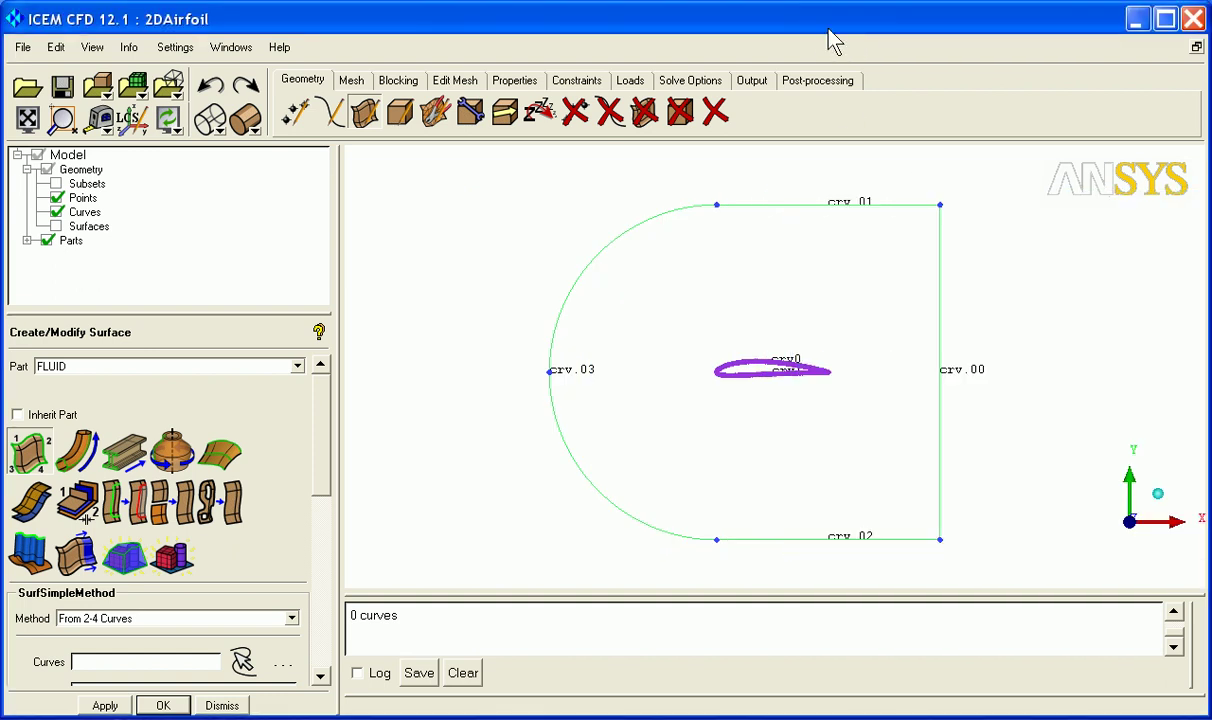
# Step: Initialize a 2D Planar blocking in part FLUID
pyautogui.click(398, 82)
pyautogui.click(292, 112)
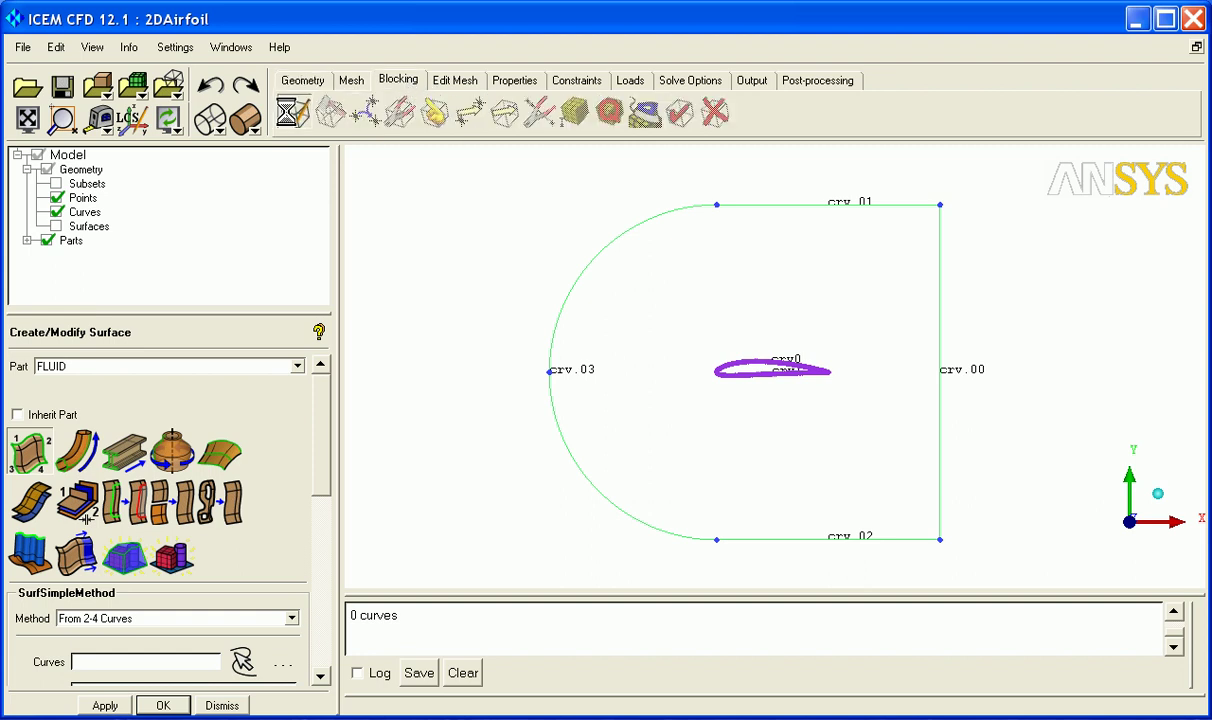
pyautogui.click(297, 366)
pyautogui.click(62, 427)
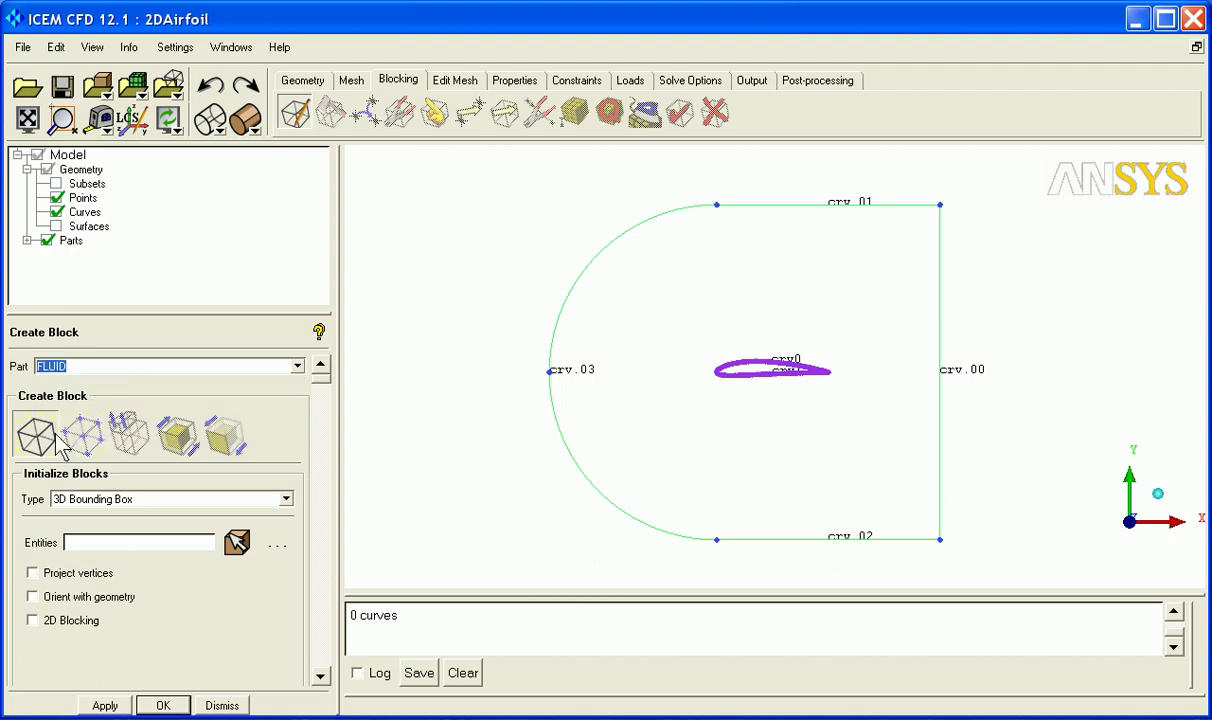
pyautogui.click(286, 499)
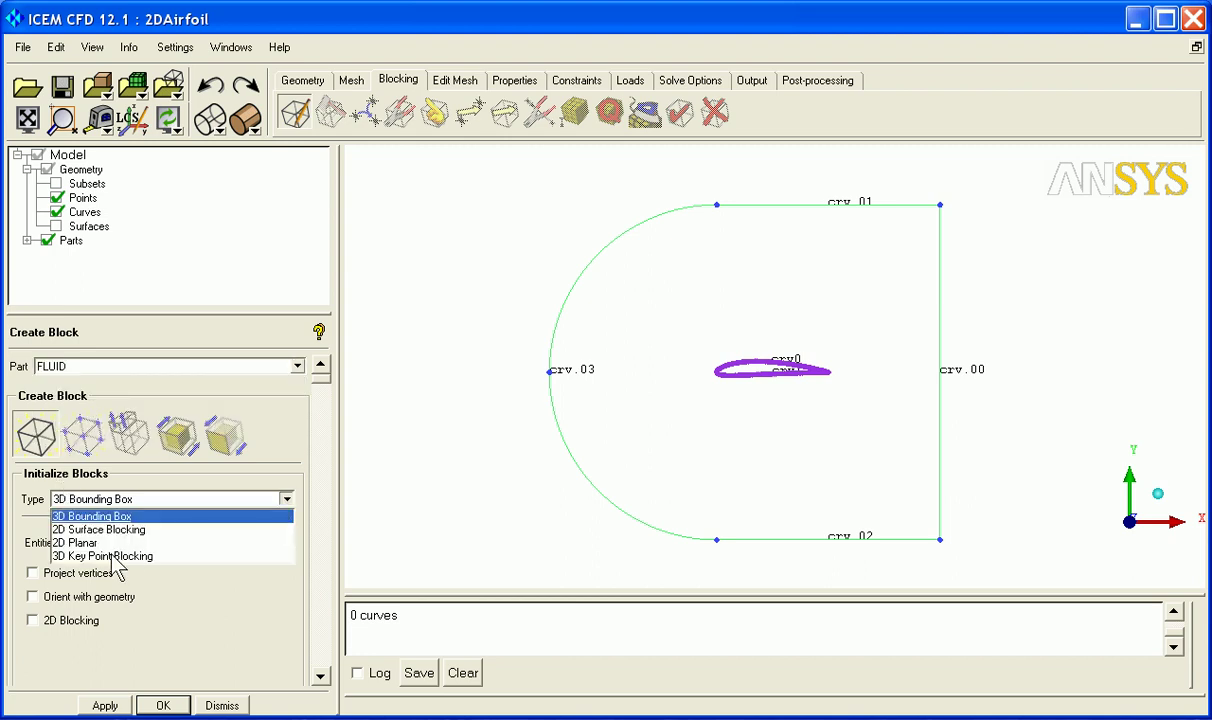
pyautogui.click(100, 540)
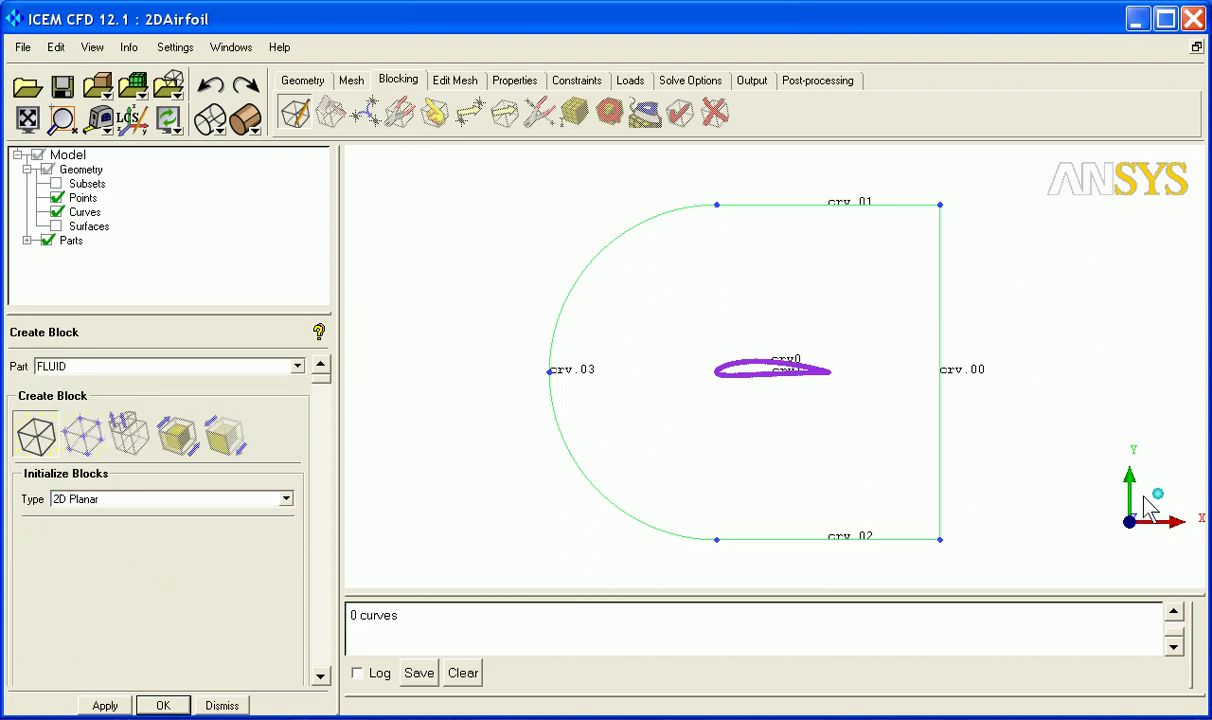
pyautogui.click(105, 706)
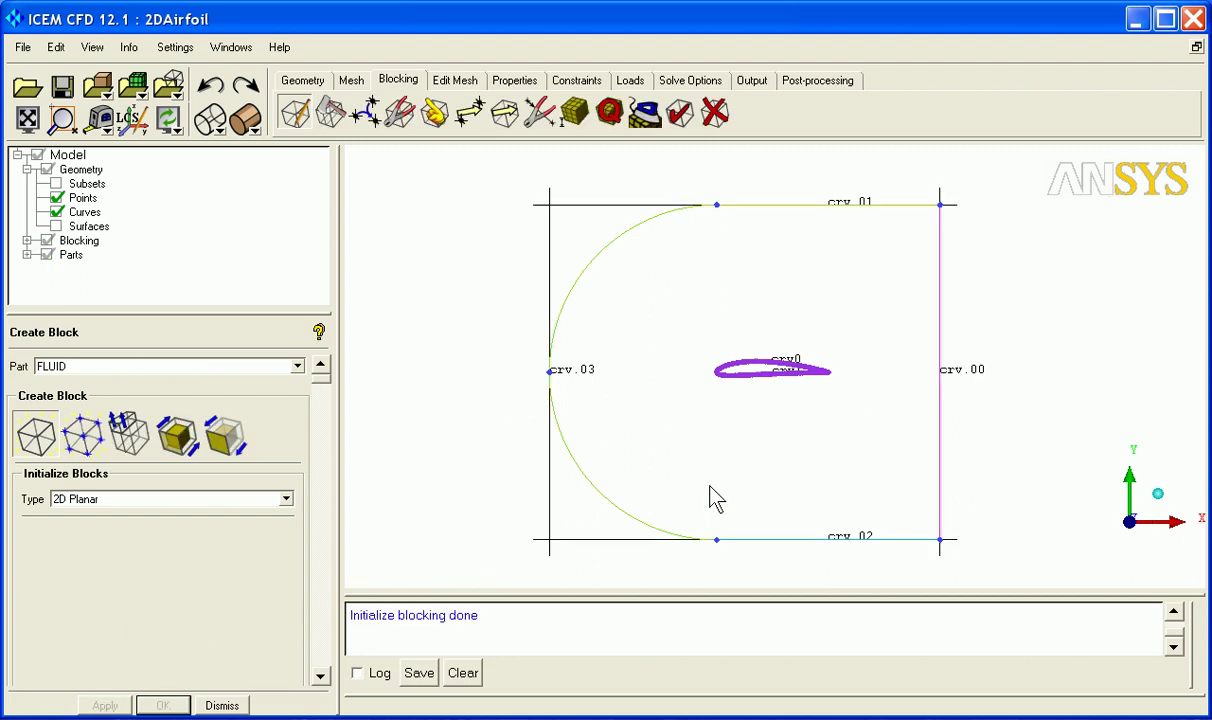
# Step: Associate the downstream vertical block edge with the farfield curve crv.00
pyautogui.click(435, 113)
pyautogui.click(82, 394)
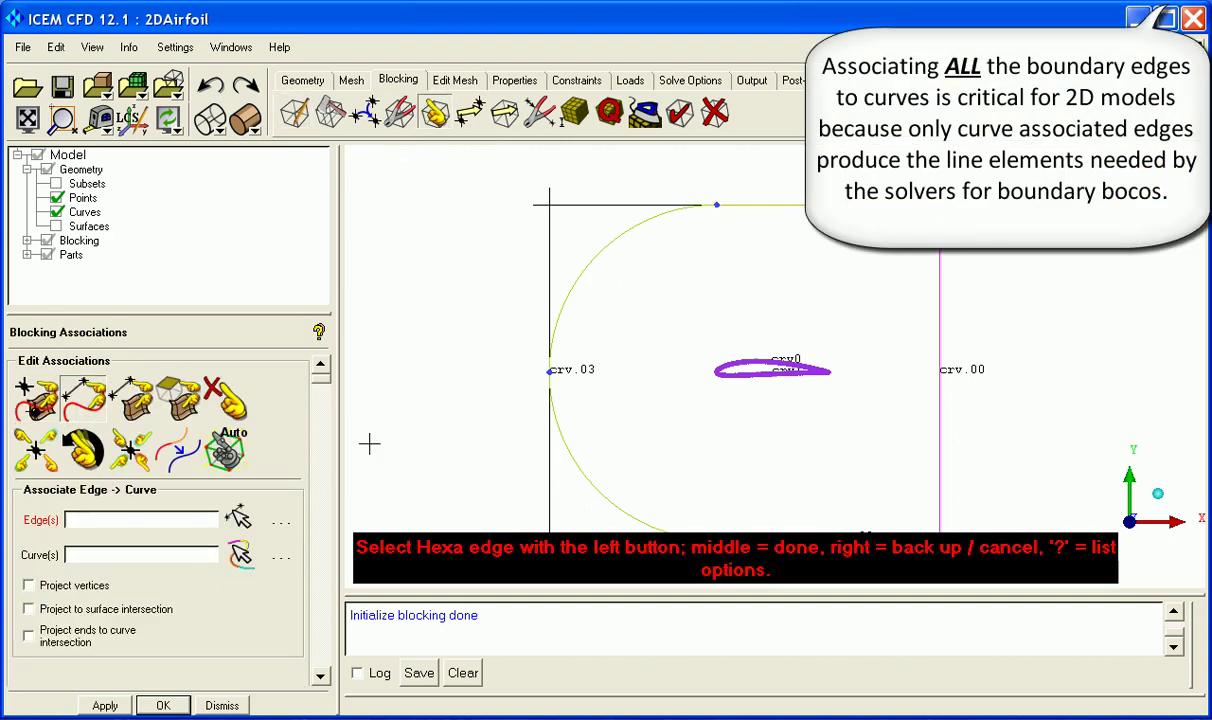
pyautogui.click(939, 340)
pyautogui.middleClick(940, 345)
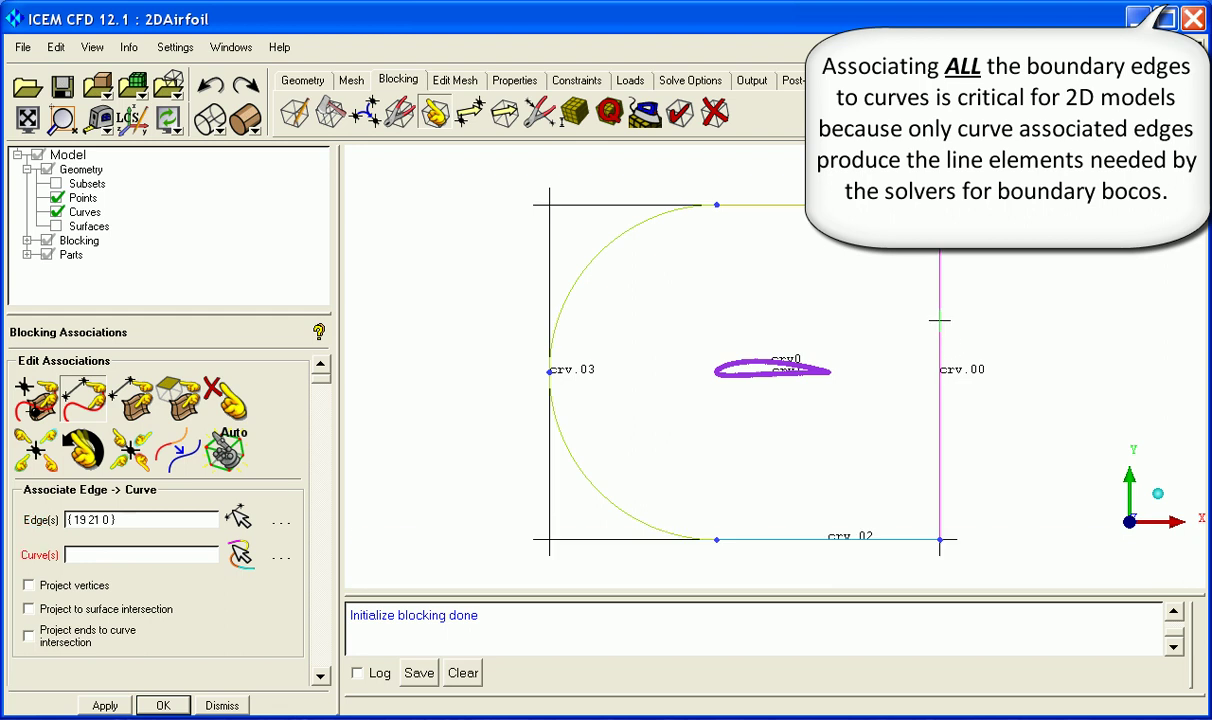
pyautogui.click(938, 319)
pyautogui.middleClick(938, 319)
pyautogui.middleClick(802, 292)
# Step: Associate the upper, upstream and lower block edges with curves crv.01, crv.03 and crv.02, and snap all visible vertices onto the geometry
pyautogui.moveTo(782, 299); pyautogui.dragTo(736, 265, button='middle')
pyautogui.click(237, 516)
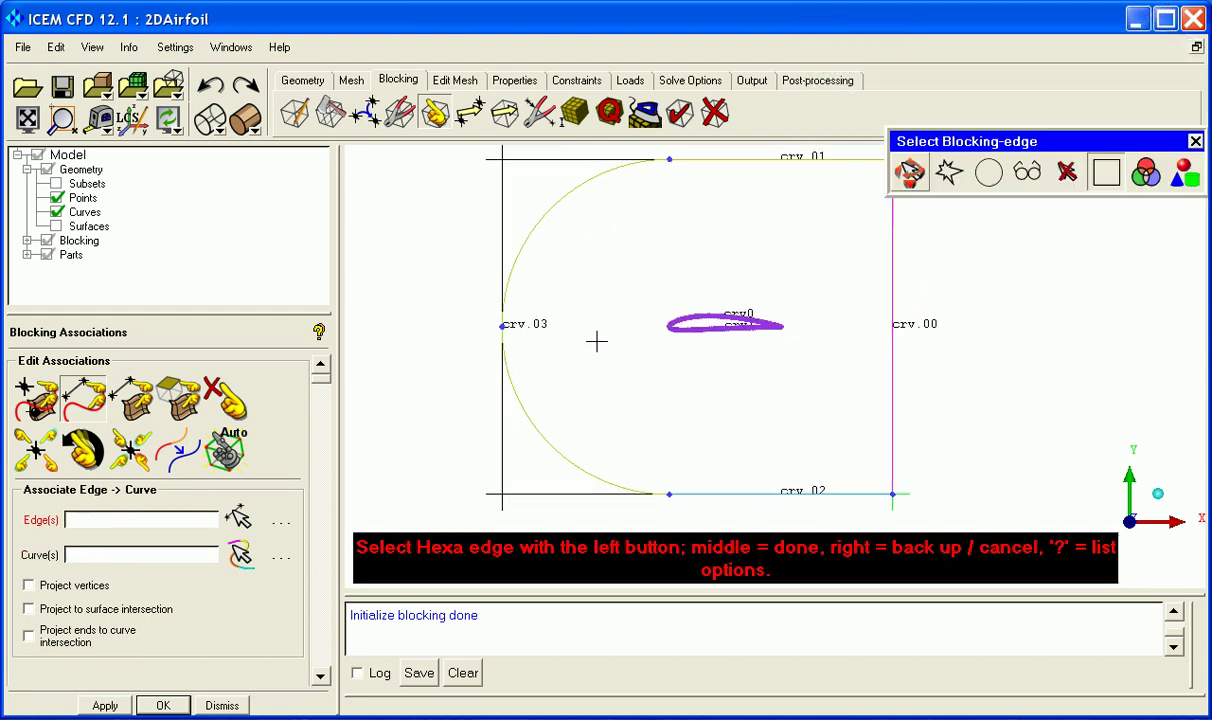
pyautogui.click(711, 160)
pyautogui.click(495, 221)
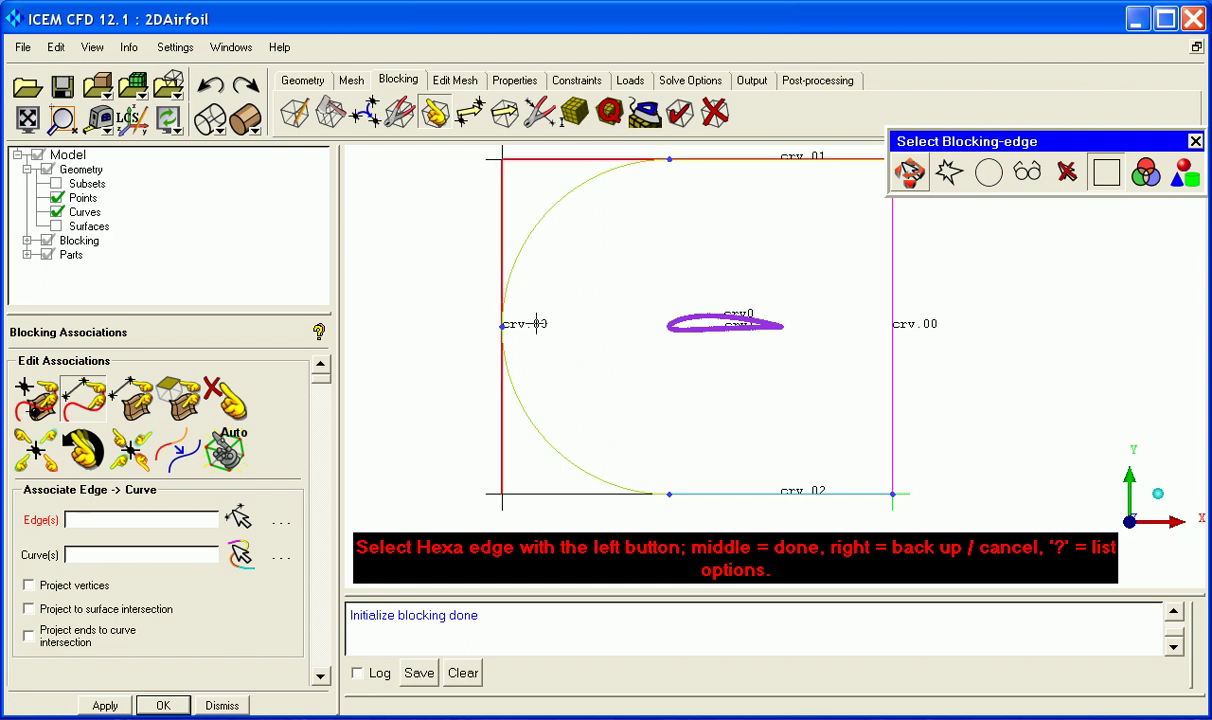
pyautogui.click(600, 503)
pyautogui.middleClick(703, 485)
pyautogui.click(707, 491)
pyautogui.click(568, 460)
pyautogui.click(690, 162)
pyautogui.middleClick(740, 194)
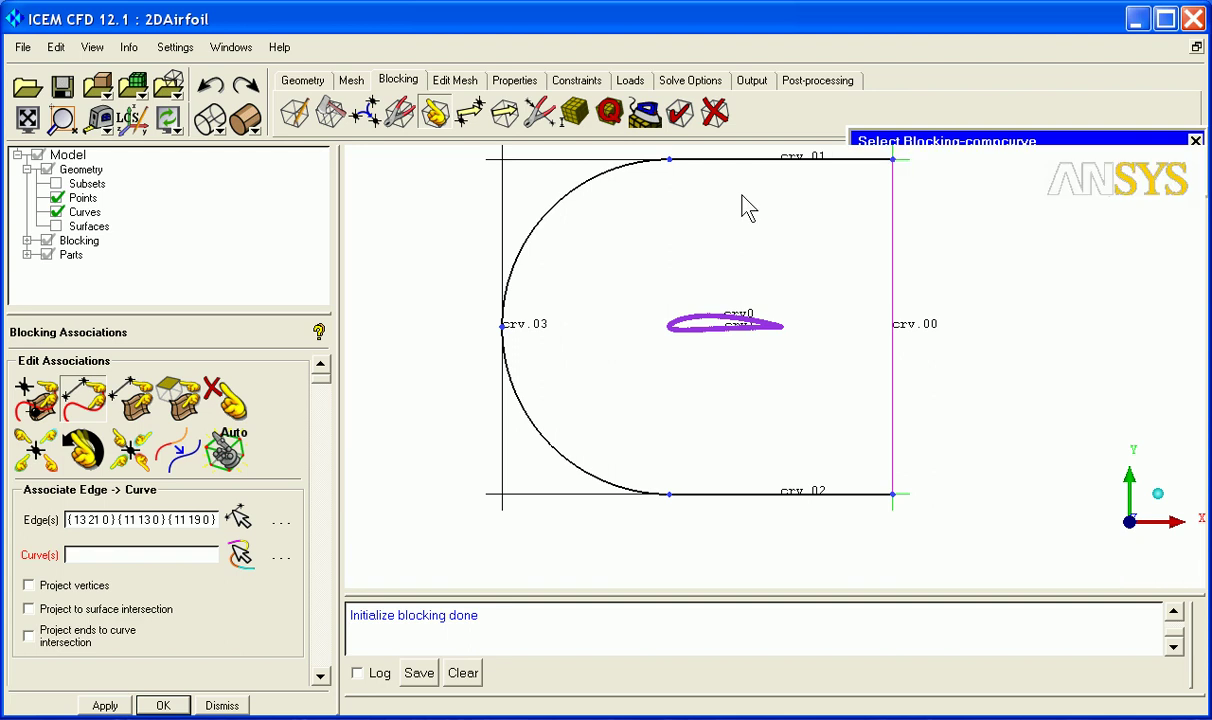
pyautogui.middleClick(745, 205)
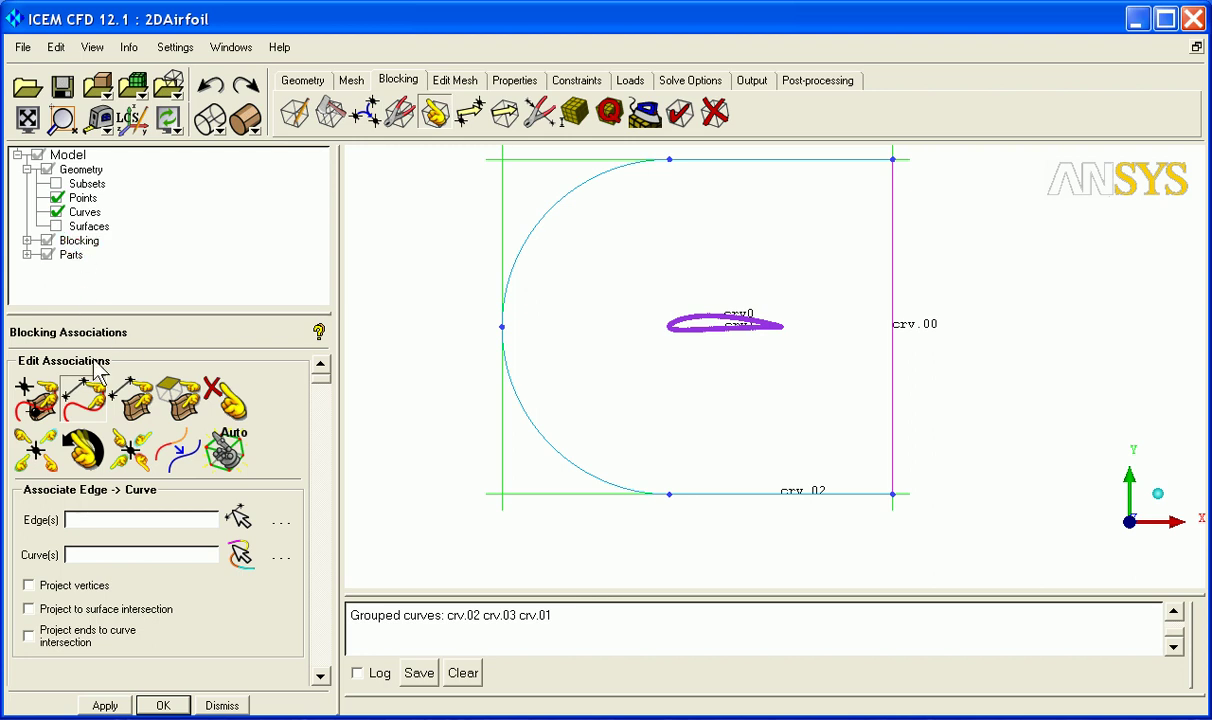
pyautogui.click(130, 452)
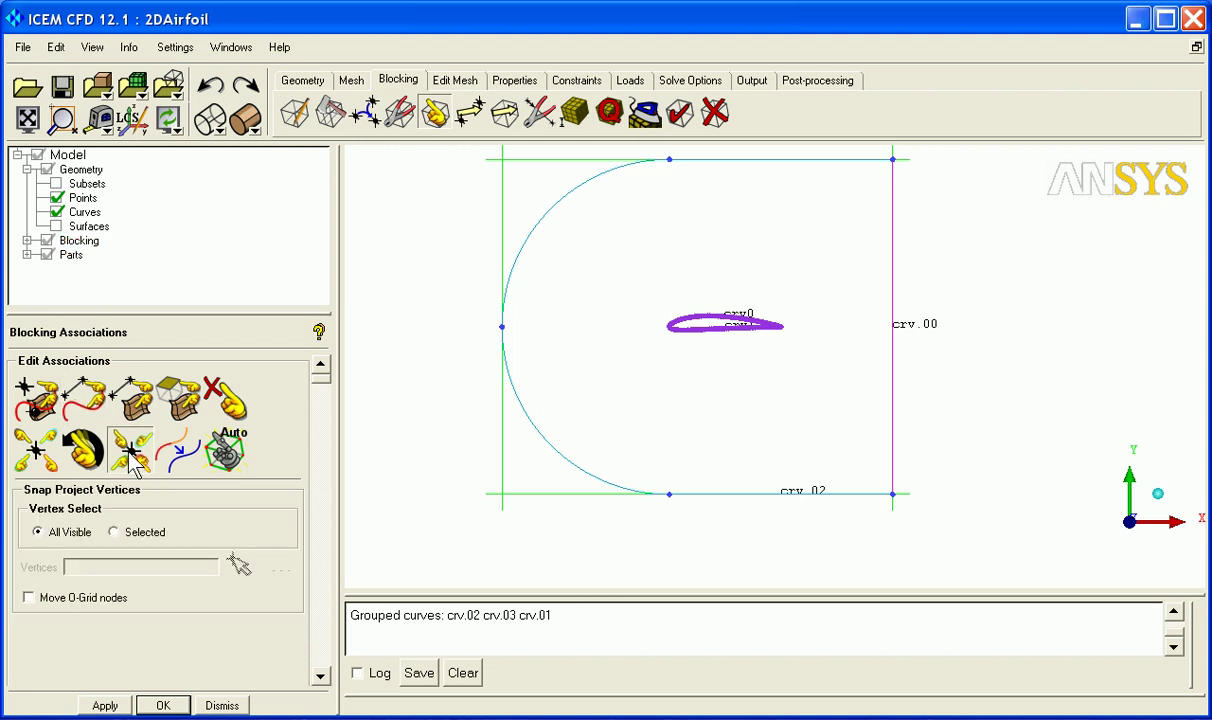
pyautogui.click(105, 706)
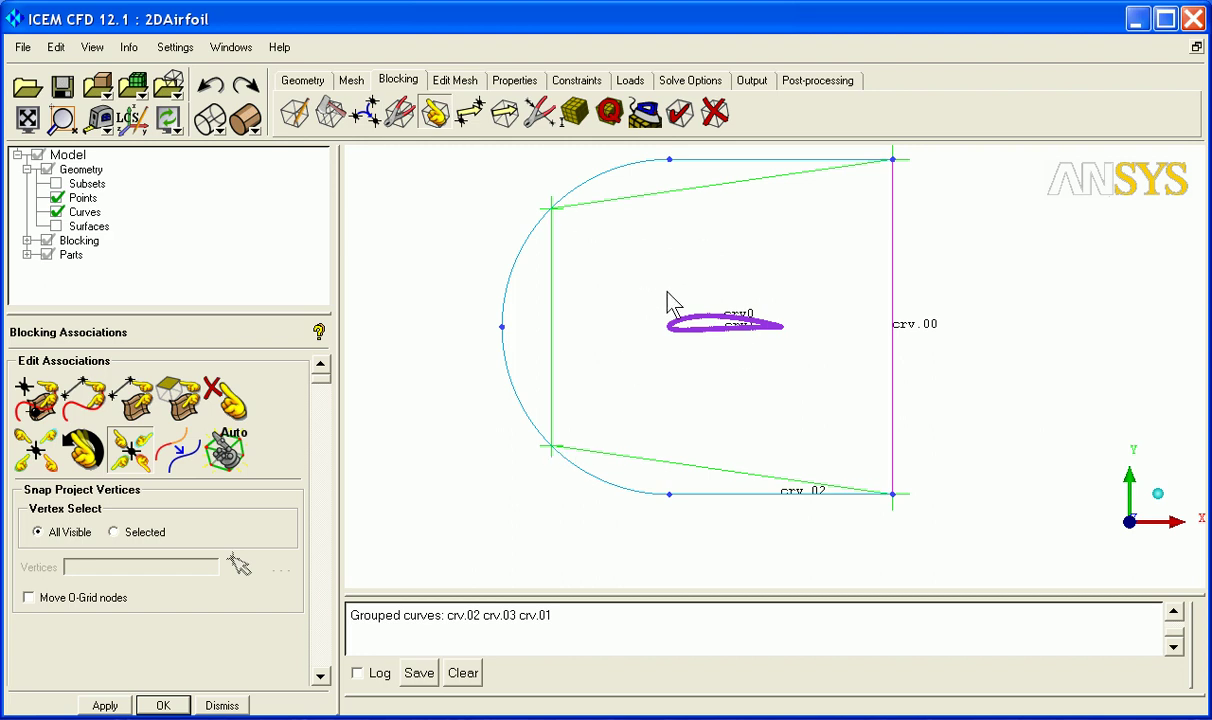
# Step: Set the part mesh max size to 0.1 for FF and 0.02 for CRVS
pyautogui.click(351, 81)
pyautogui.click(330, 112)
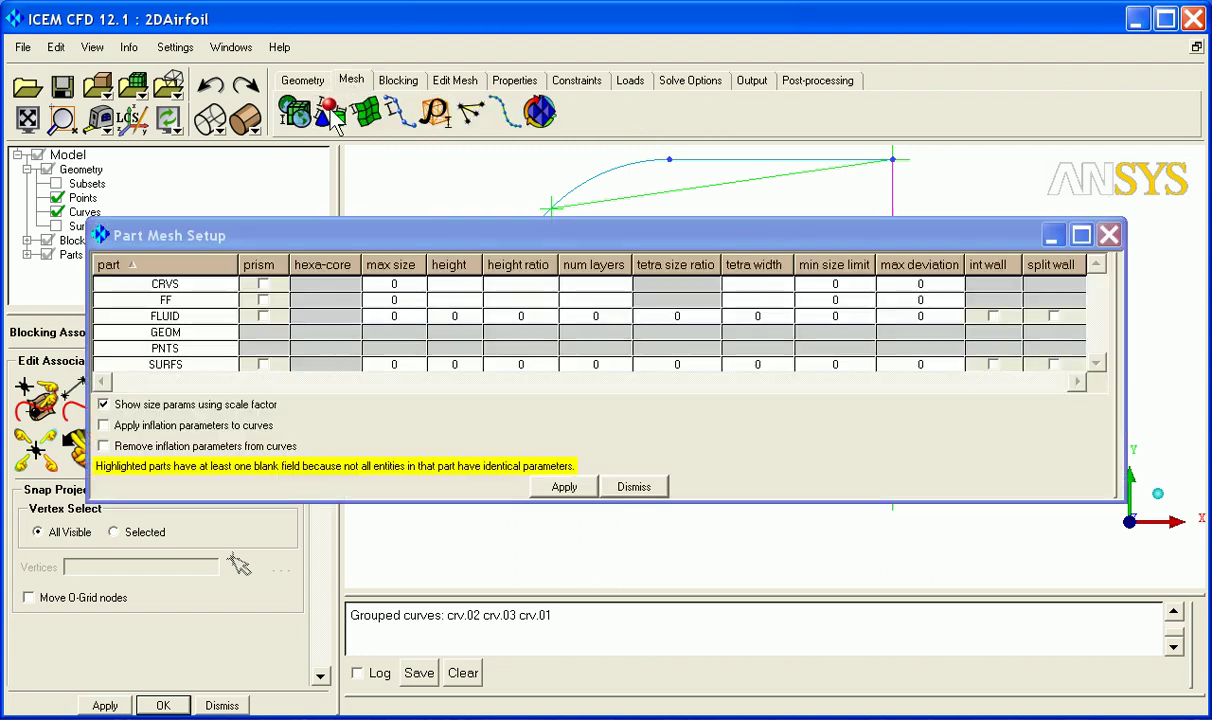
pyautogui.click(371, 302)
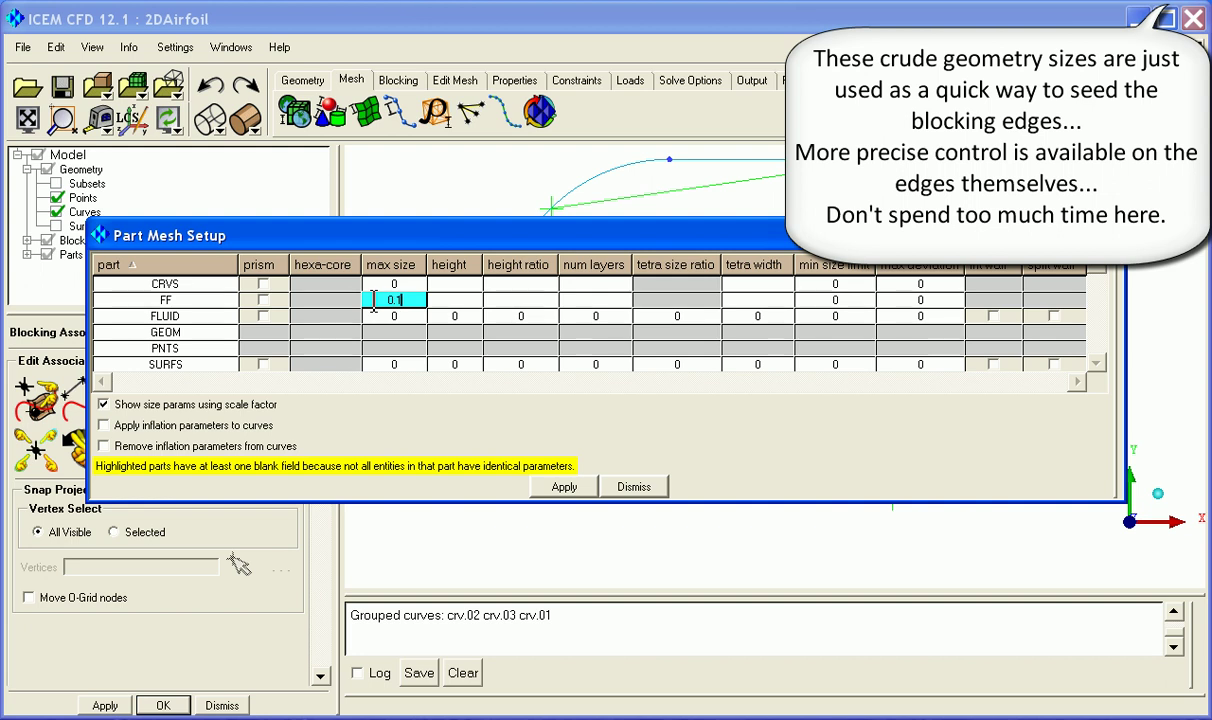
pyautogui.click(393, 284)
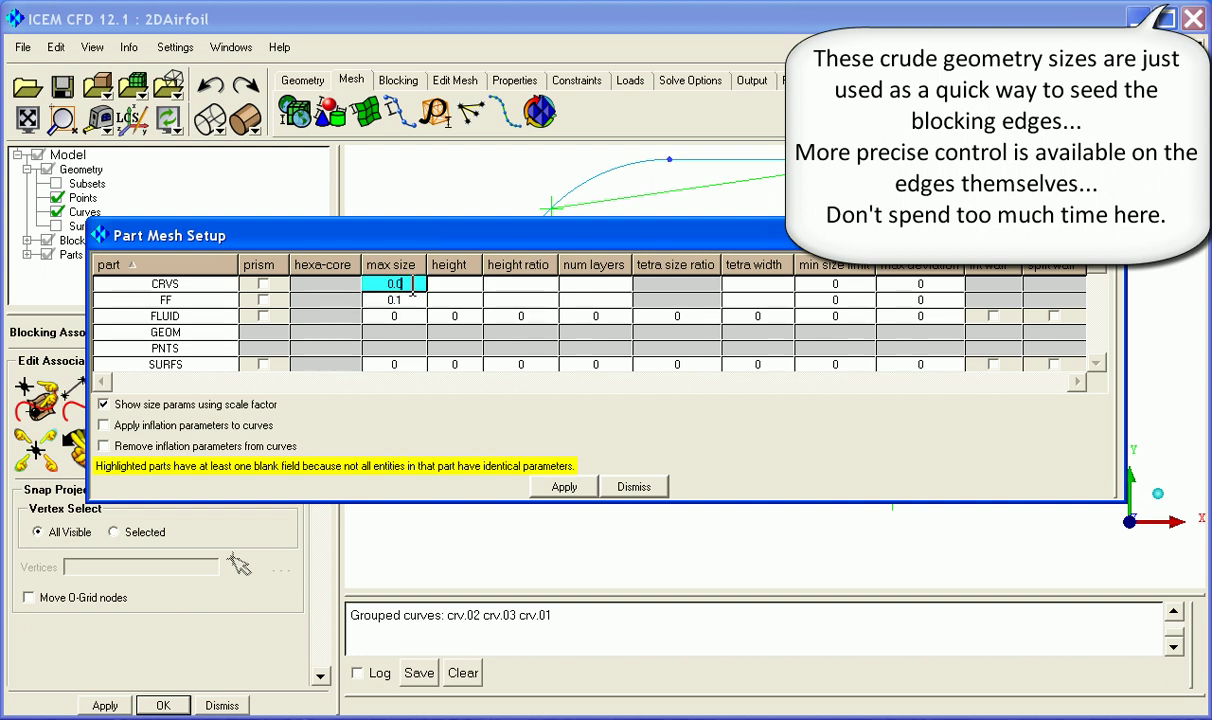
pyautogui.click(566, 488)
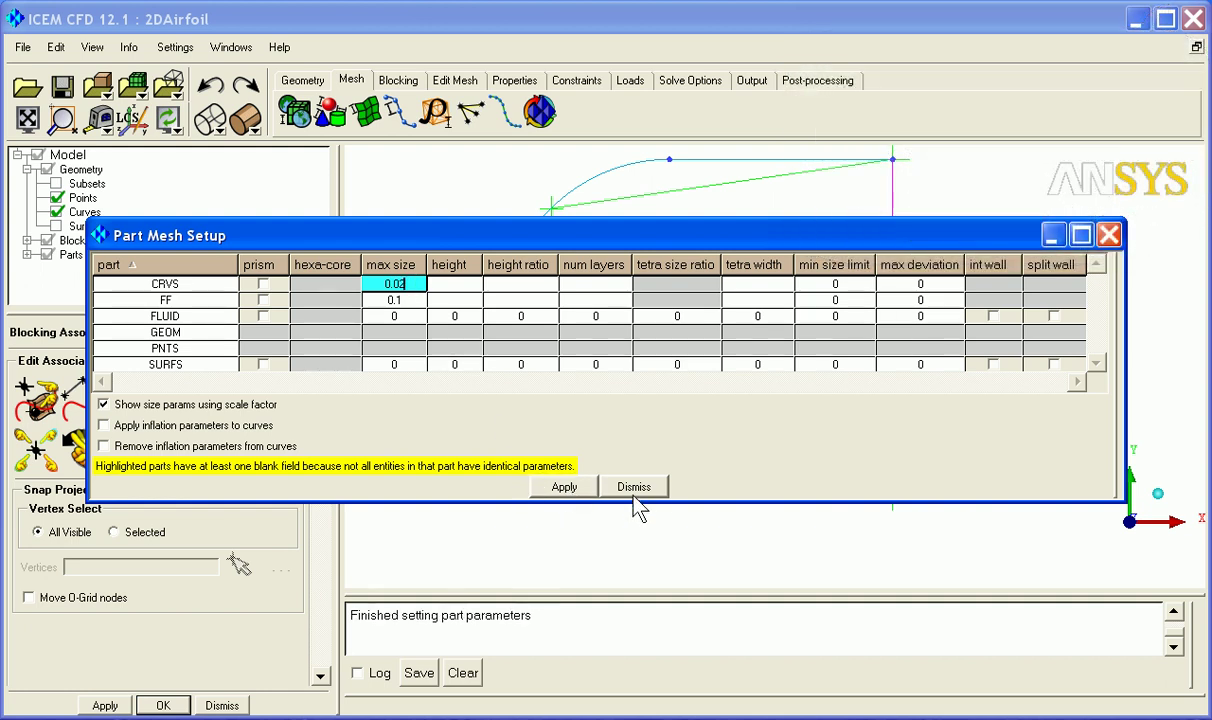
pyautogui.click(633, 488)
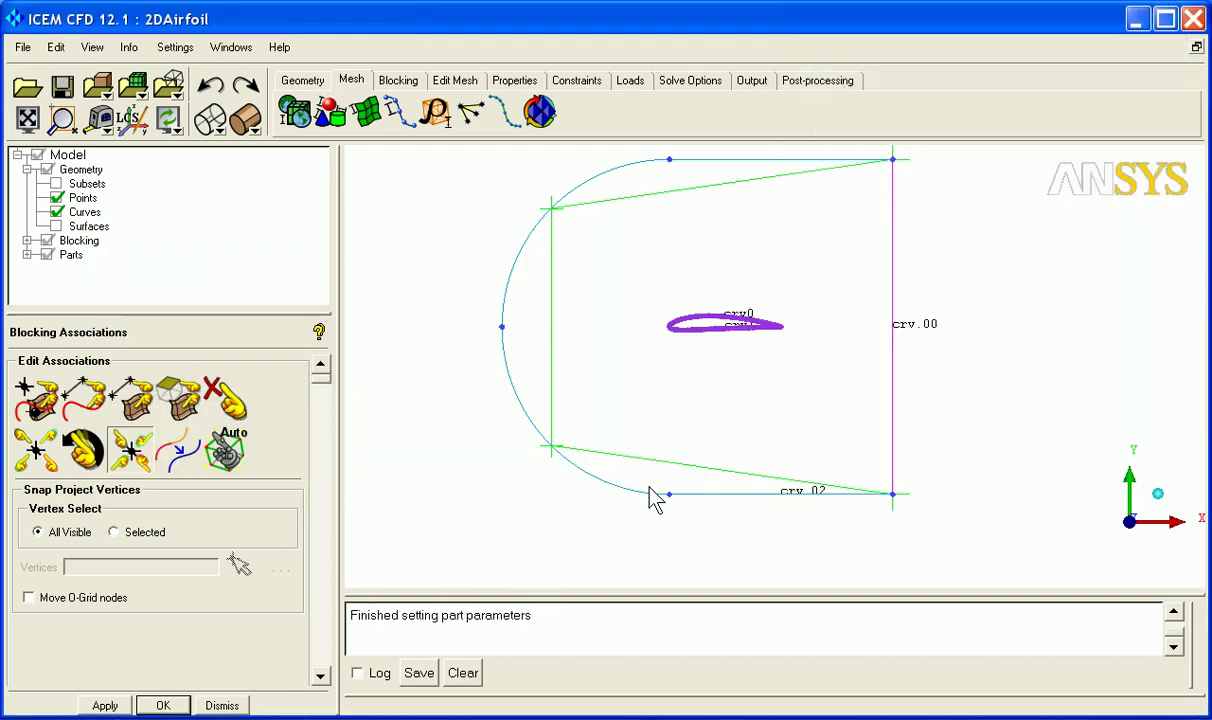
# Step: Recalculate the blocking edge sizes with Update All, and preview the pre-mesh before hiding it
pyautogui.click(396, 81)
pyautogui.click(573, 112)
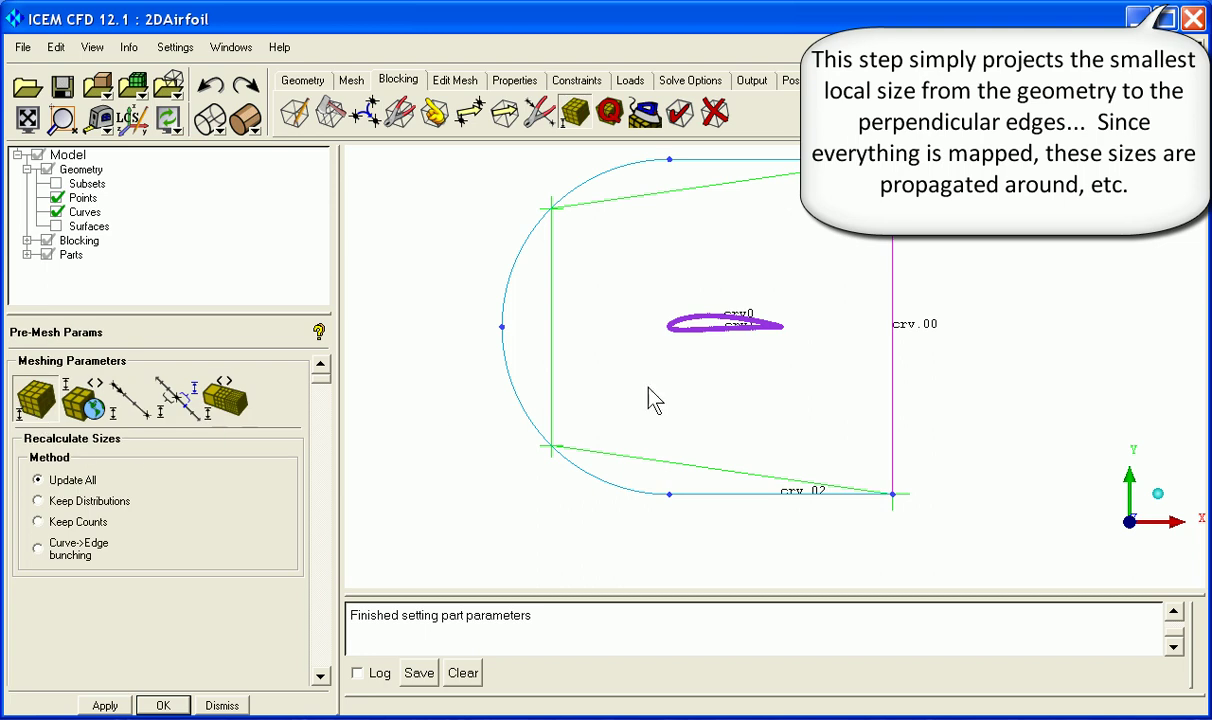
pyautogui.click(120, 706)
pyautogui.click(27, 240)
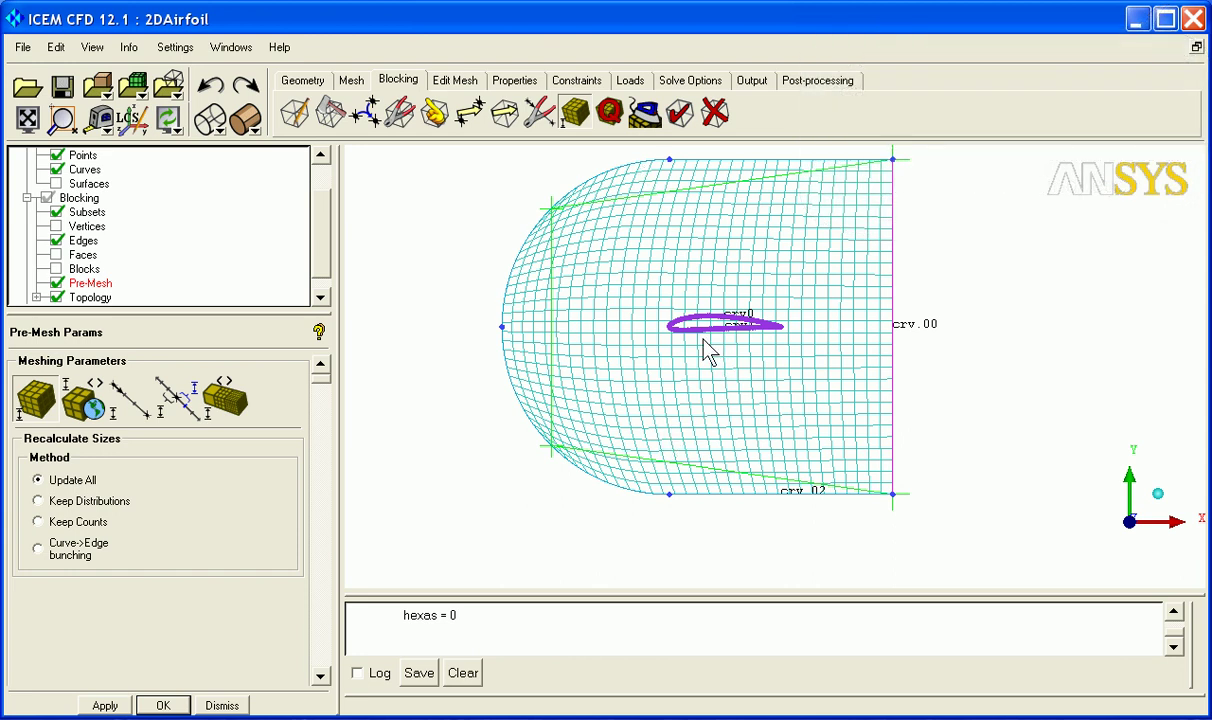
pyautogui.click(56, 283)
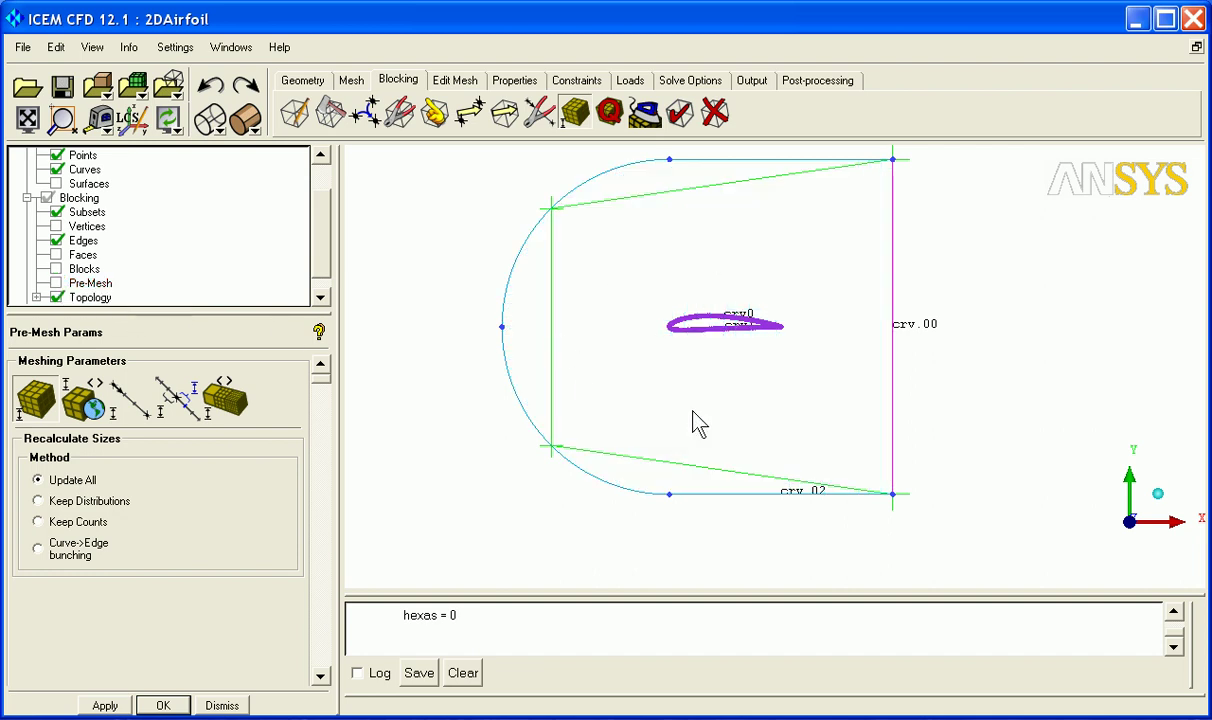
# Step: Create an O-grid in the block, including the downstream edge on crv.00 so the grid opens through the outlet
pyautogui.click(330, 113)
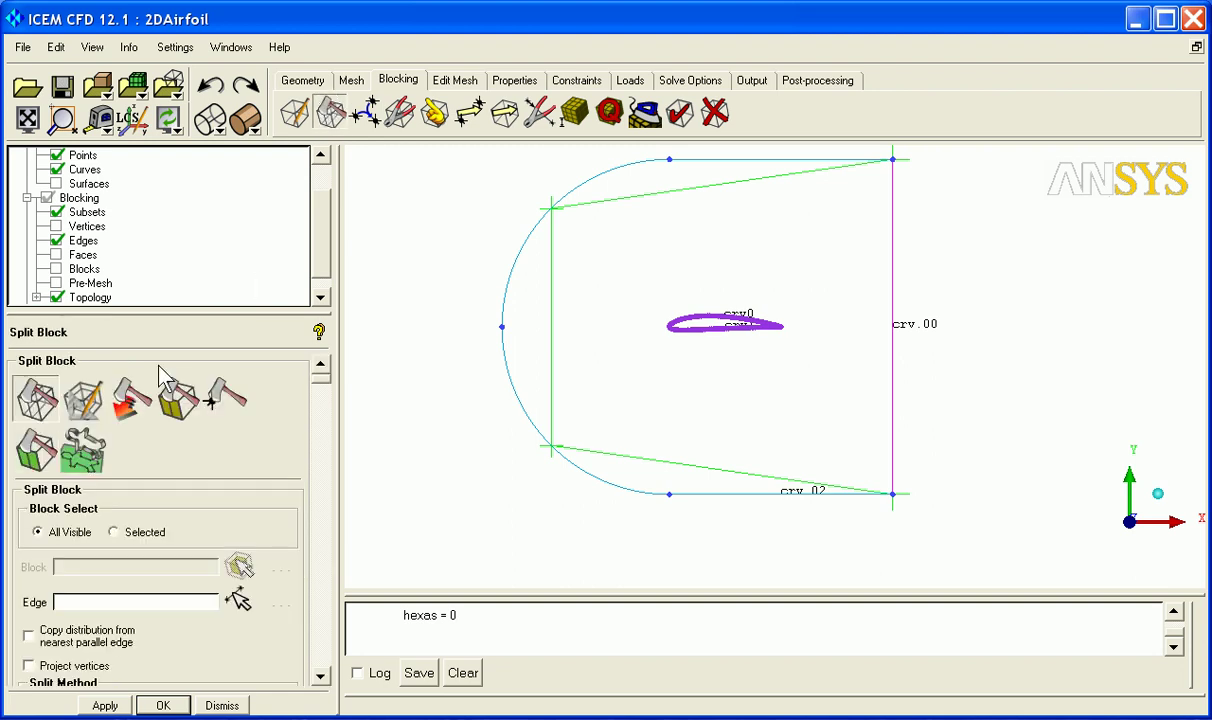
pyautogui.click(83, 398)
pyautogui.click(121, 518)
pyautogui.click(595, 340)
pyautogui.middleClick(630, 368)
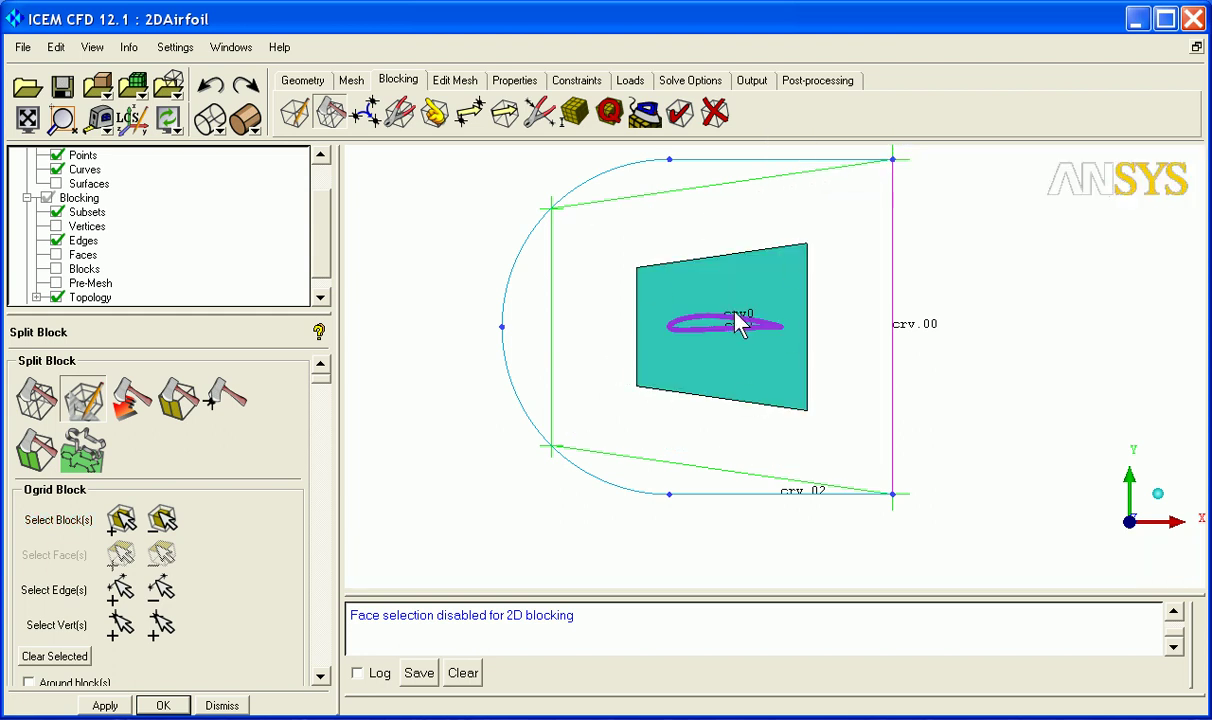
pyautogui.click(121, 590)
pyautogui.middleClick(930, 288)
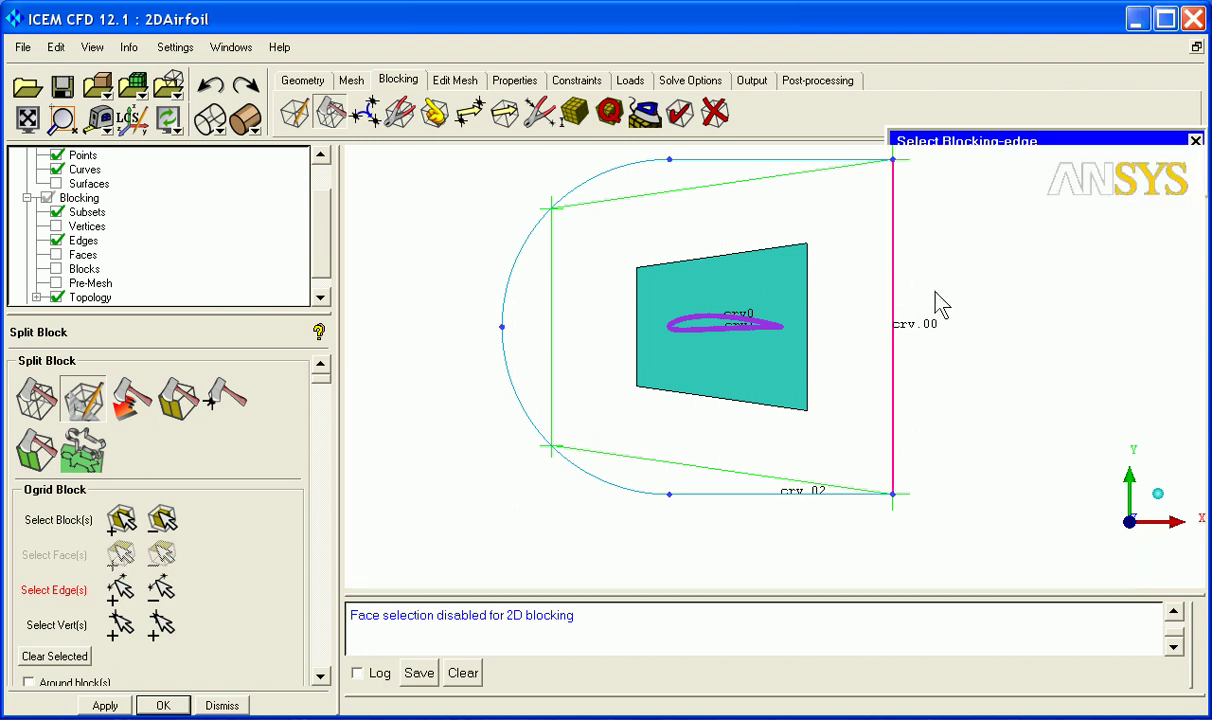
pyautogui.click(105, 706)
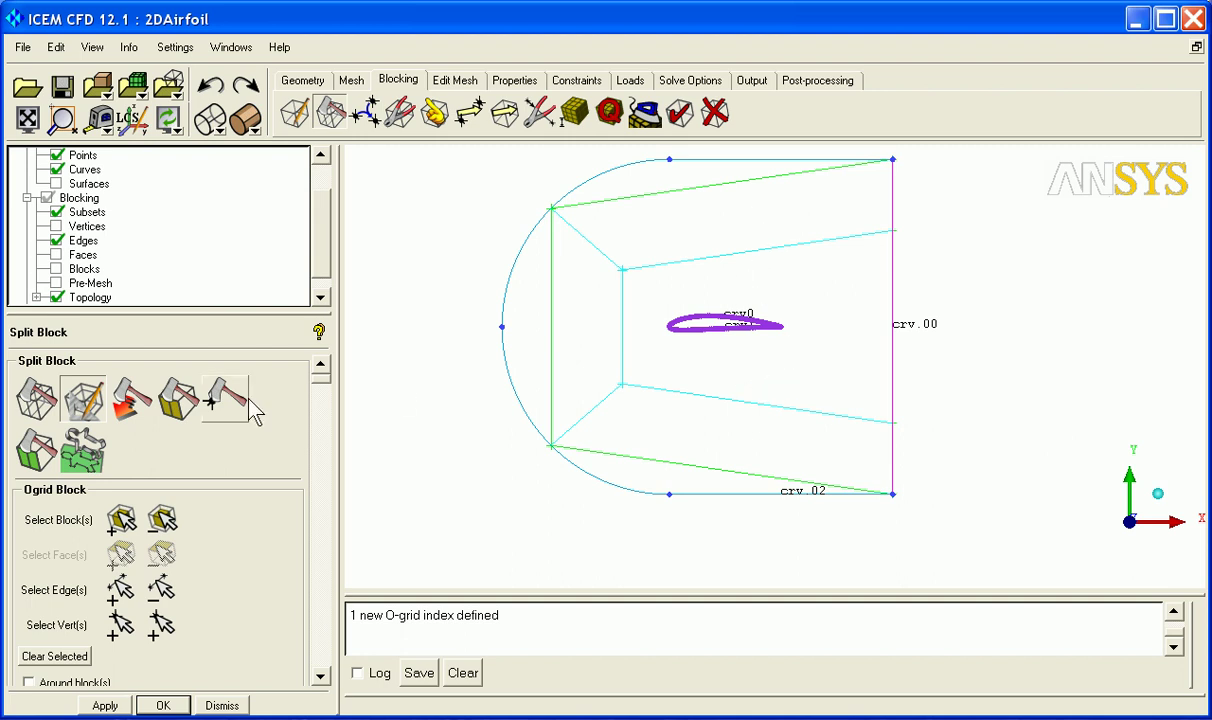
pyautogui.click(36, 398)
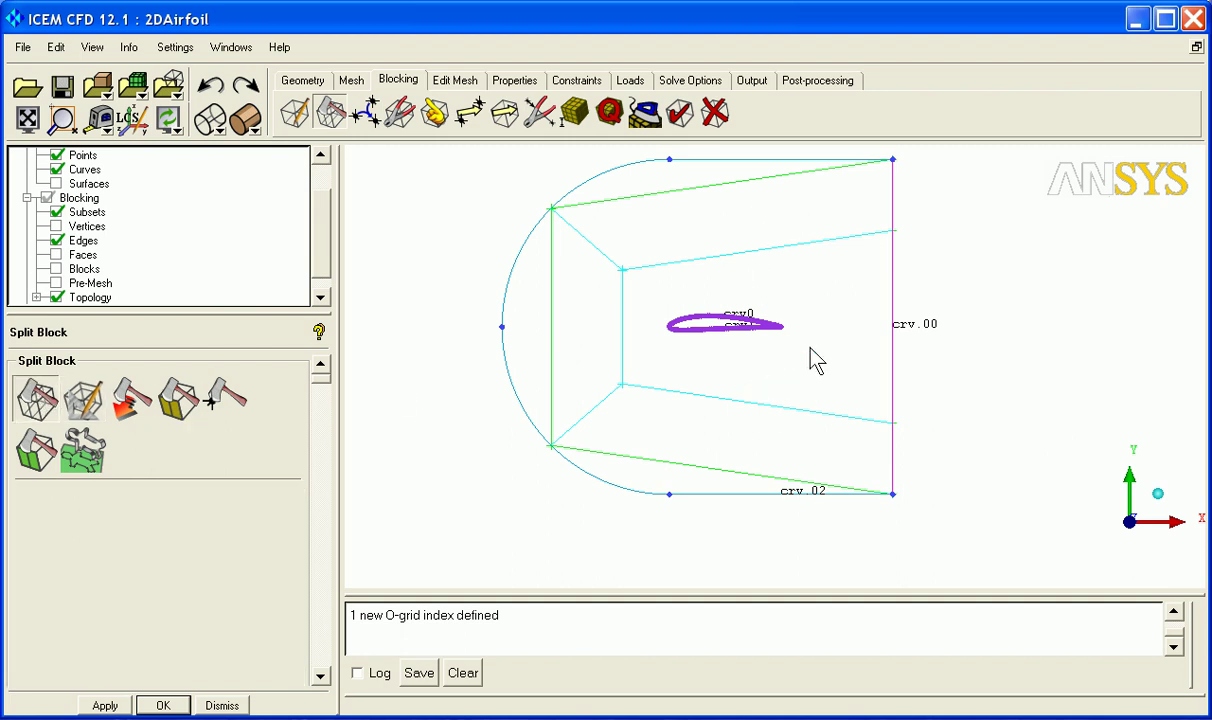
pyautogui.click(791, 250)
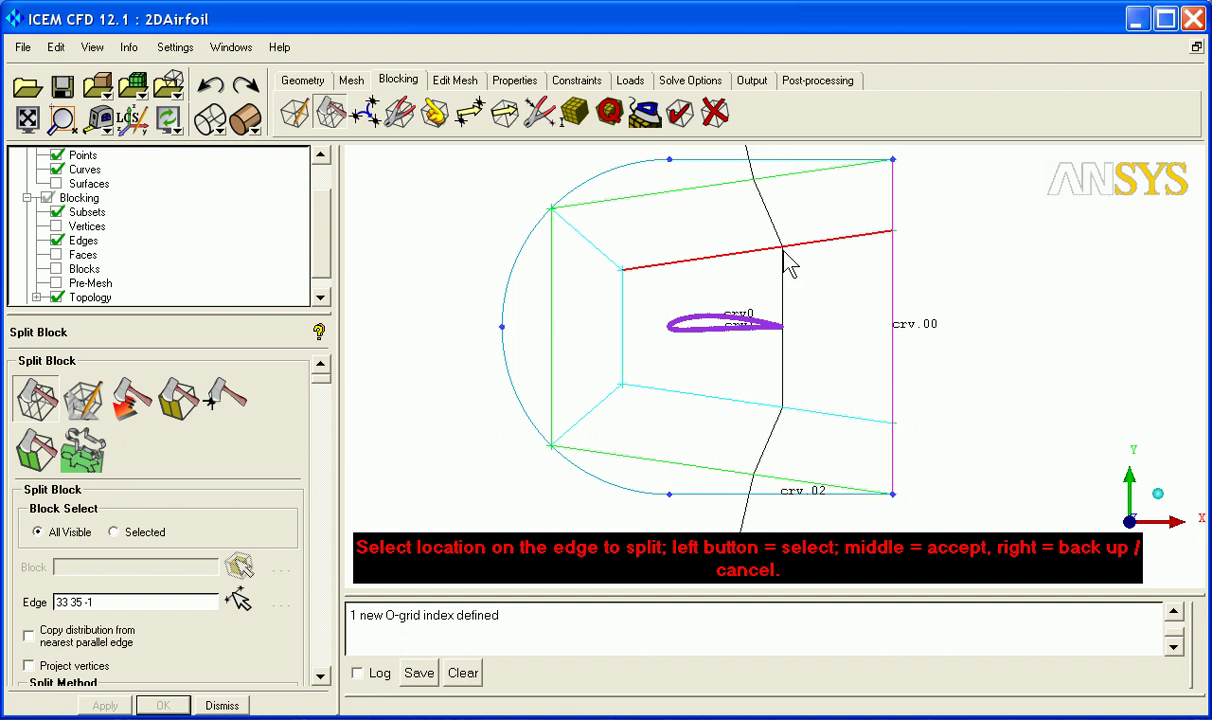
pyautogui.moveTo(787, 258); pyautogui.dragTo(806, 274)
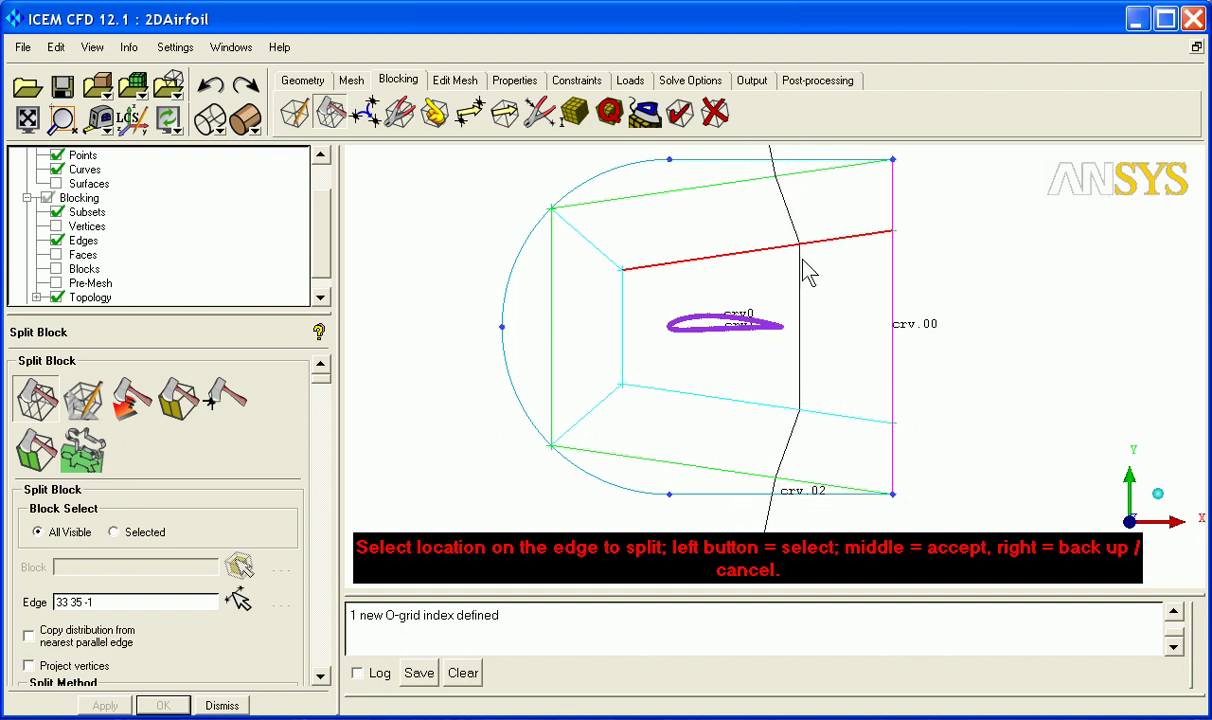
pyautogui.middleClick(802, 320)
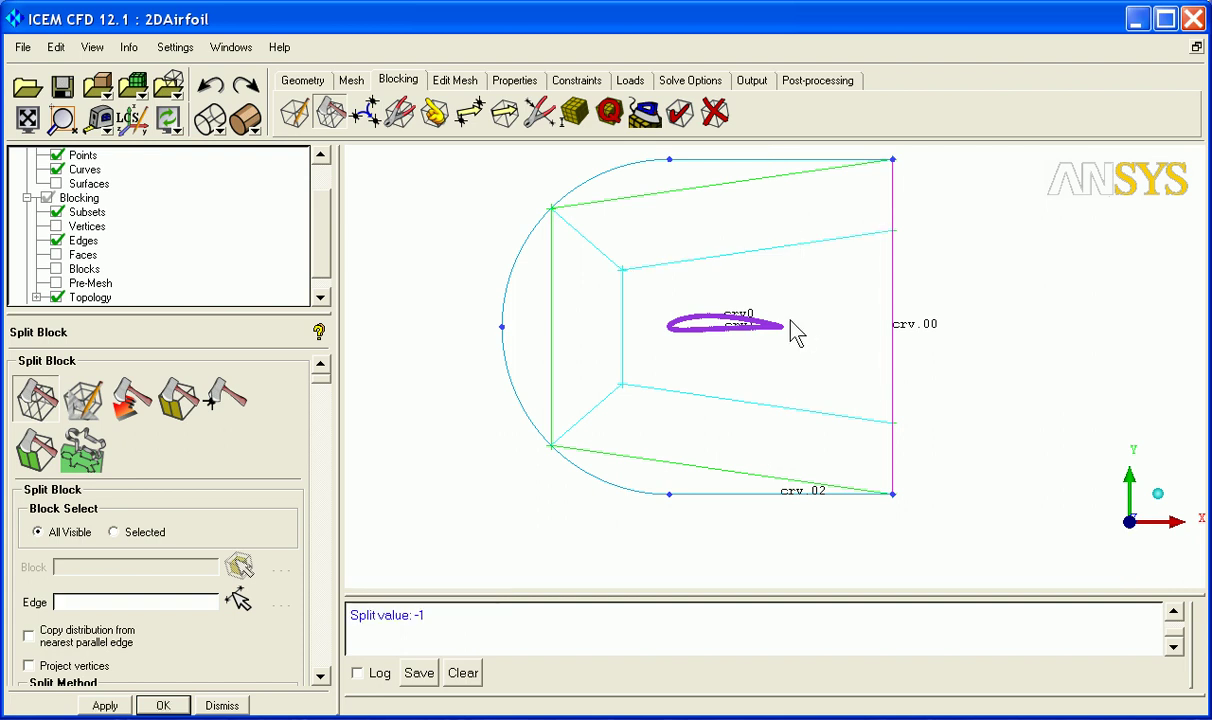
# Step: Split the visible blocks across the lower O-grid edge 32-34, using the Prescribed point method at the airfoil's trailing-edge point
pyautogui.click(321, 677)
pyautogui.click(280, 609)
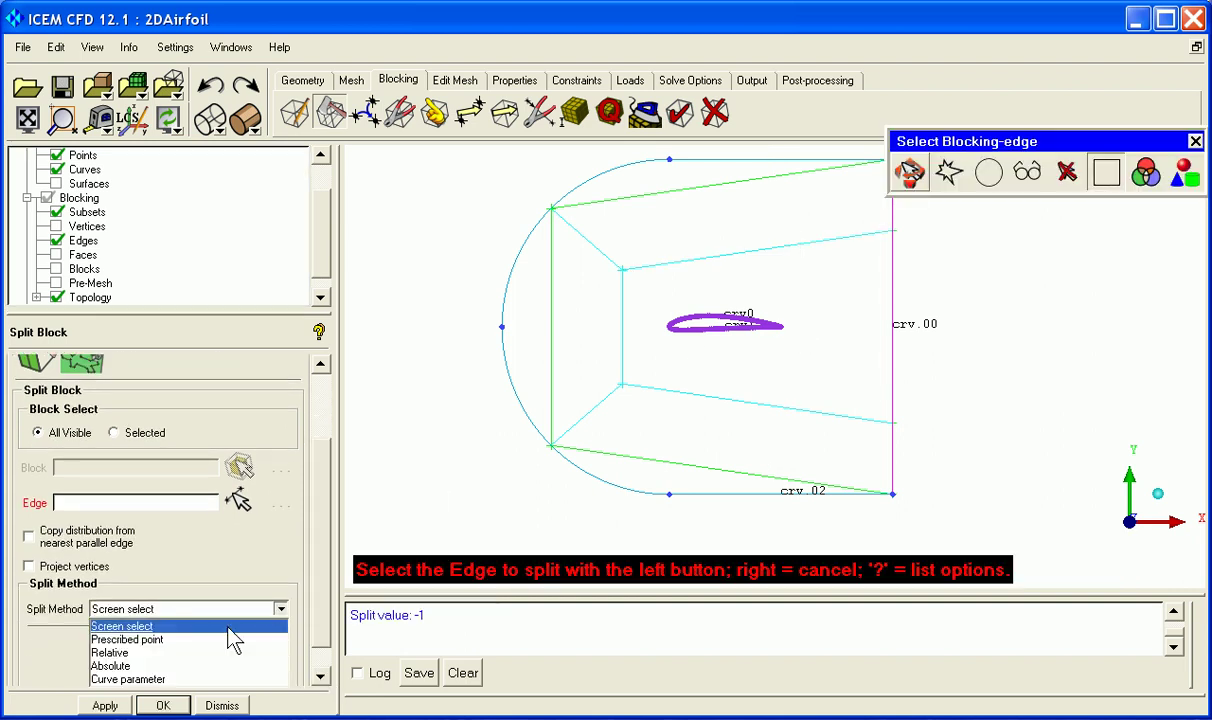
pyautogui.click(140, 639)
pyautogui.moveTo(764, 403); pyautogui.dragTo(703, 393, button='middle')
pyautogui.moveTo(703, 393); pyautogui.dragTo(785, 2, button='right')
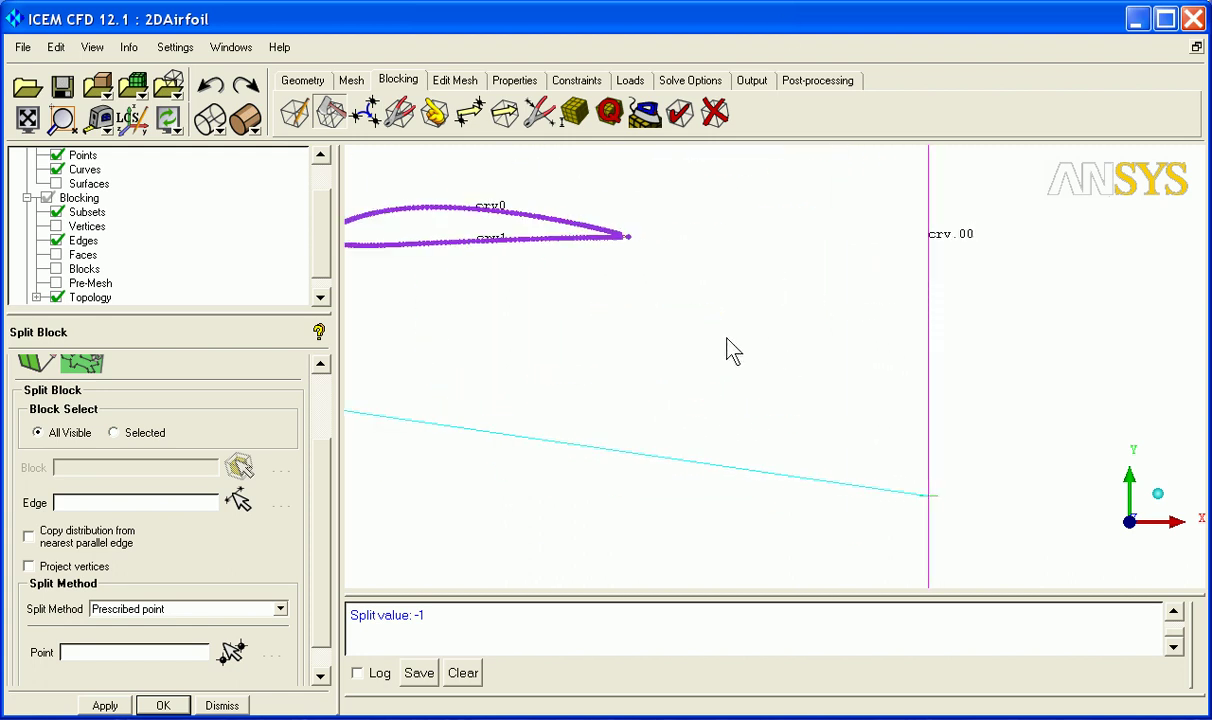
pyautogui.click(236, 502)
pyautogui.click(600, 447)
pyautogui.click(631, 237)
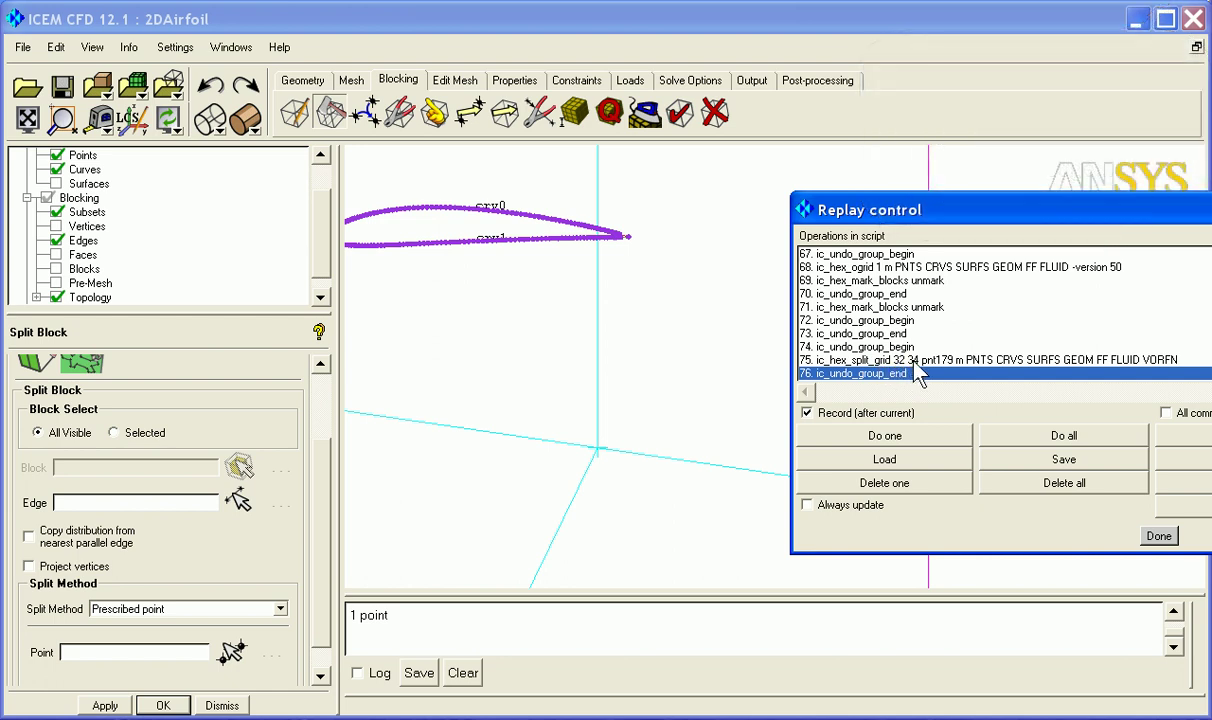
# Step: Display the blocking vertex numbers and permanently delete the central block that encloses the airfoil
pyautogui.rightClick(80, 227)
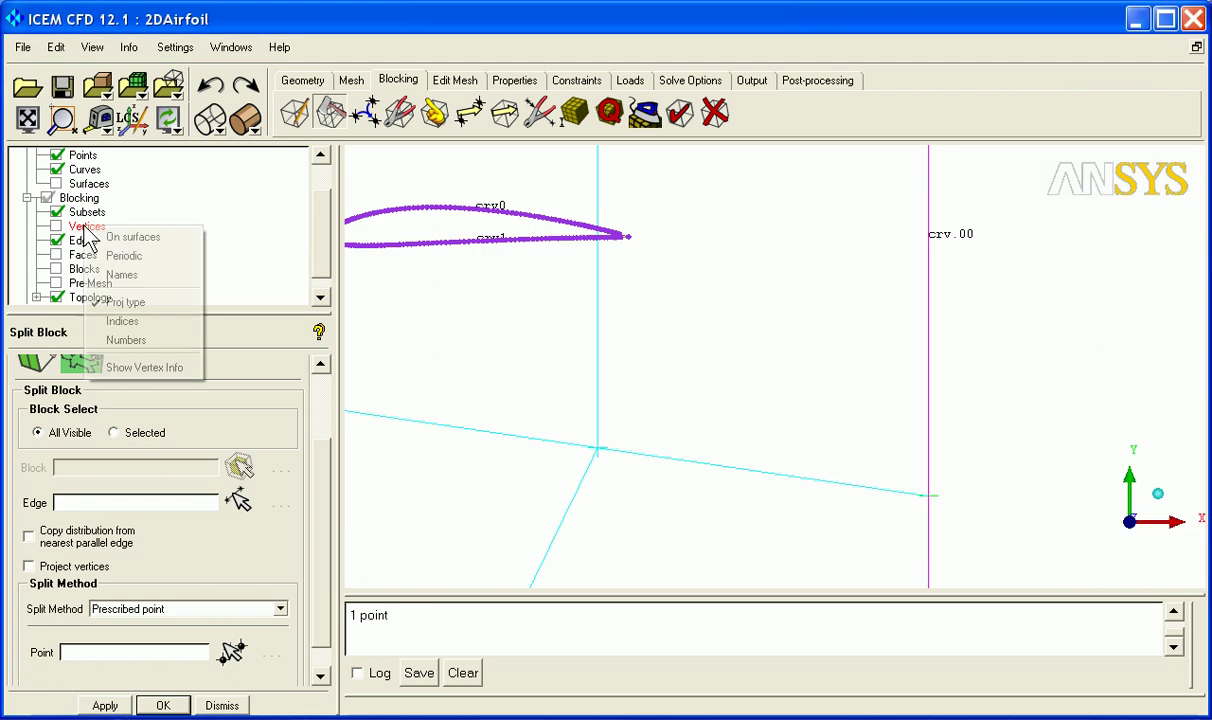
pyautogui.click(131, 345)
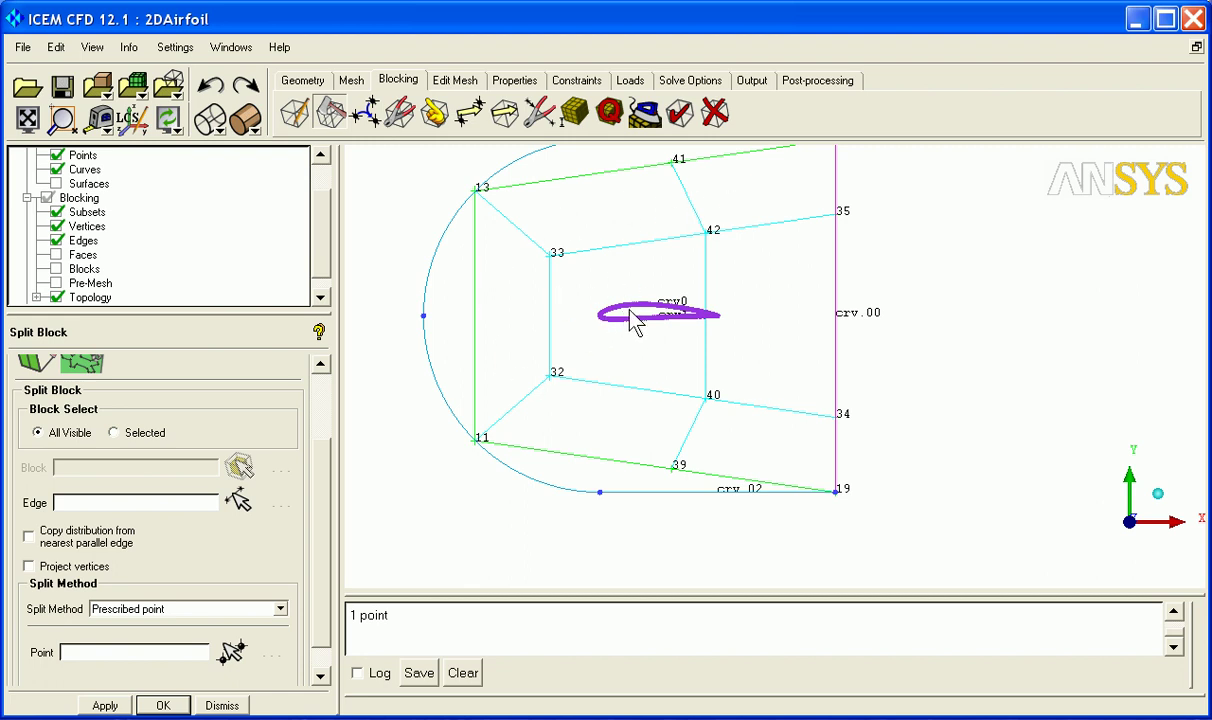
pyautogui.click(714, 112)
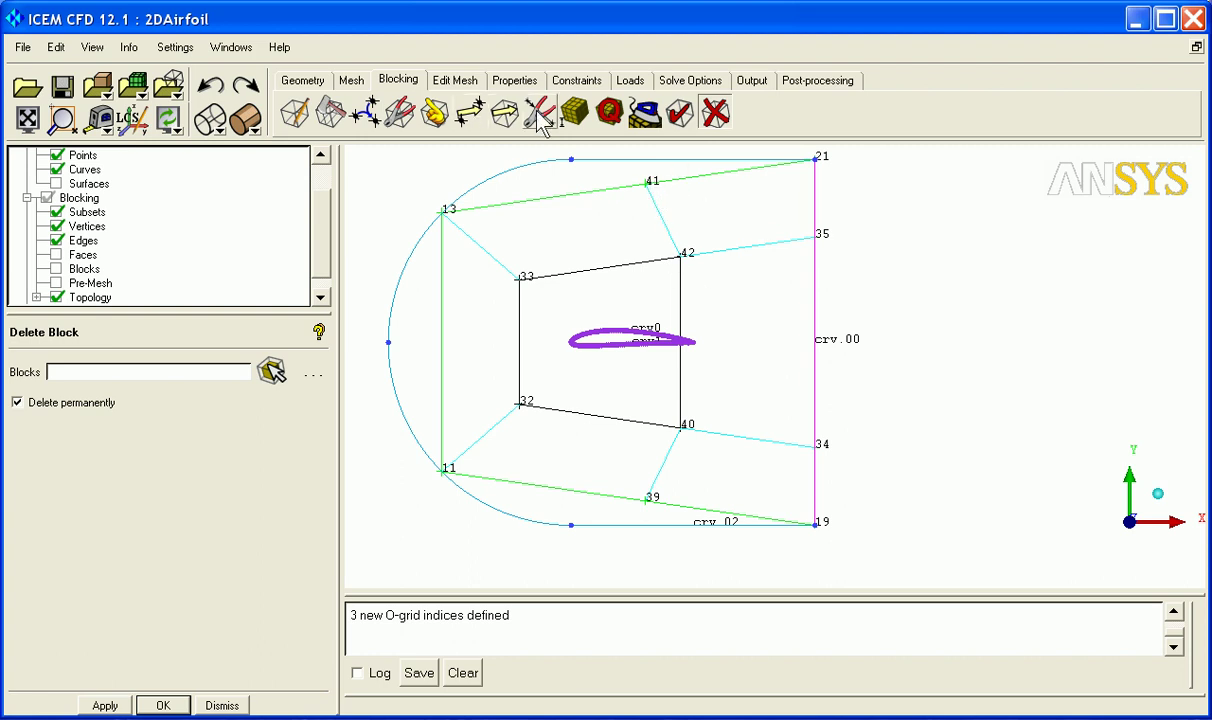
# Step: Move vertices 41 and 39 along the upper and lower farfield curves until they line up vertically with vertices 42 and 40
pyautogui.click(469, 112)
pyautogui.moveTo(650, 182); pyautogui.dragTo(683, 161)
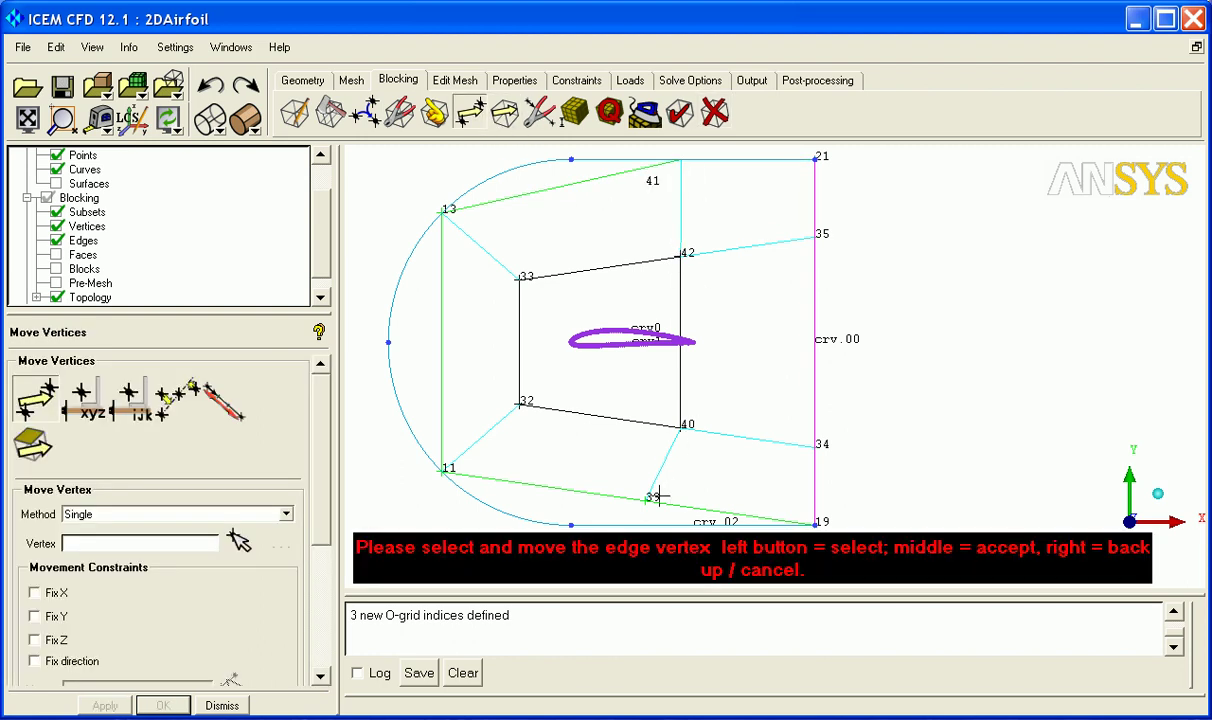
pyautogui.moveTo(651, 503); pyautogui.dragTo(681, 525)
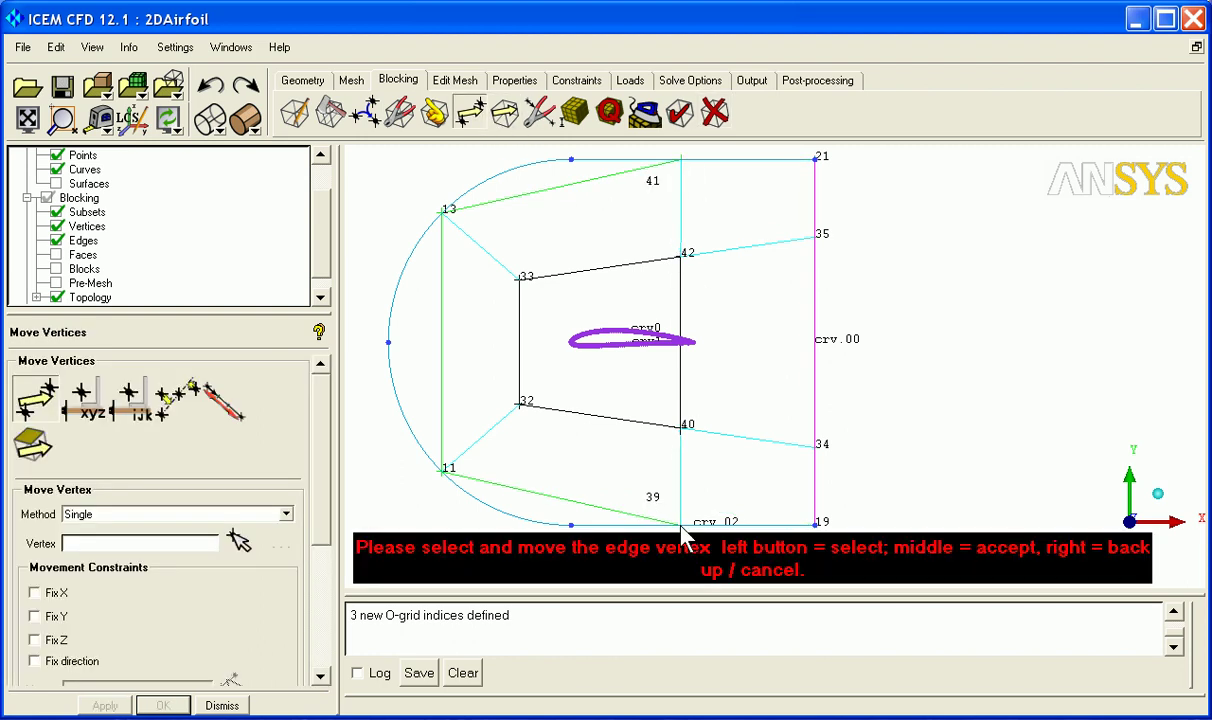
pyautogui.middleClick(755, 314)
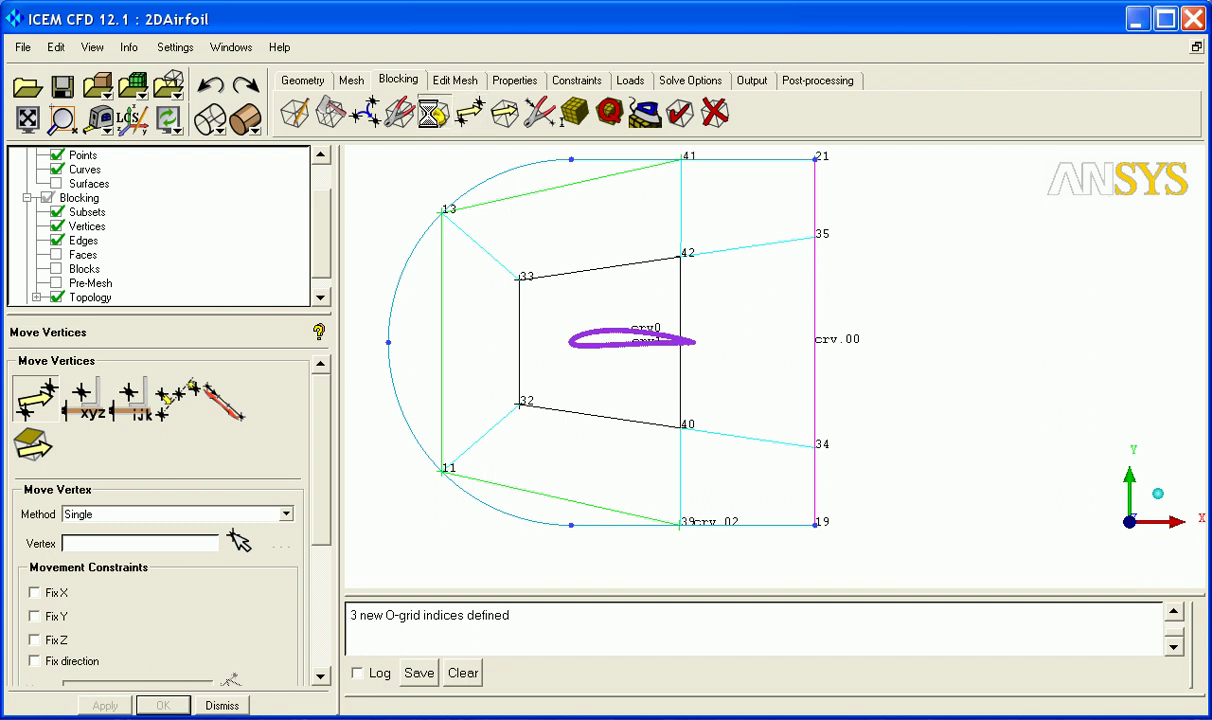
# Step: Hide the points, then associate edge 33-42 with crv0 and edge 32-40 with crv1, with Project vertices enabled
pyautogui.click(57, 156)
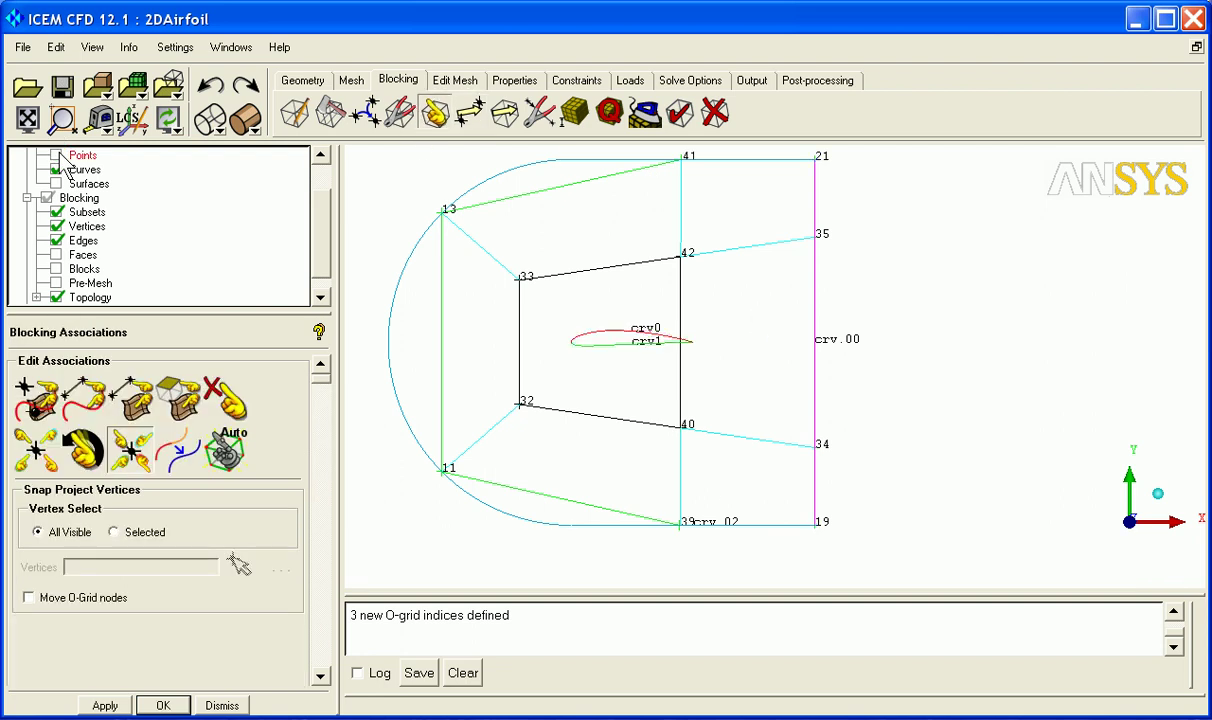
pyautogui.click(83, 398)
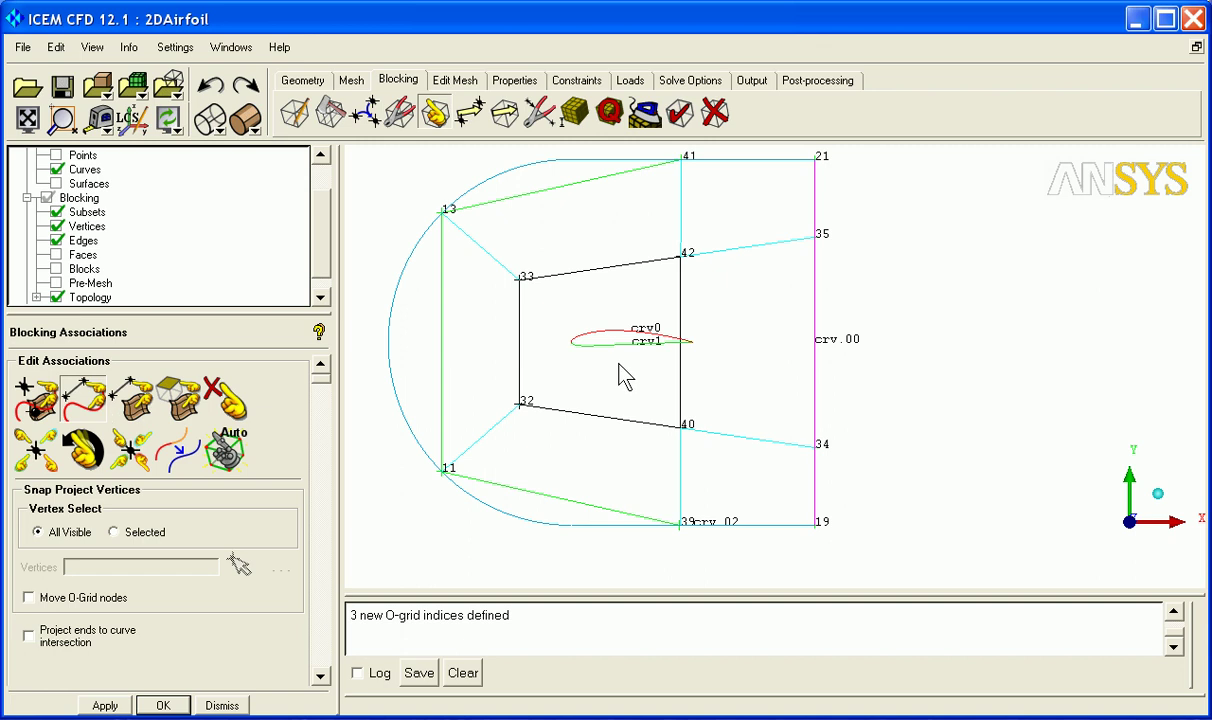
pyautogui.click(640, 265)
pyautogui.middleClick(638, 292)
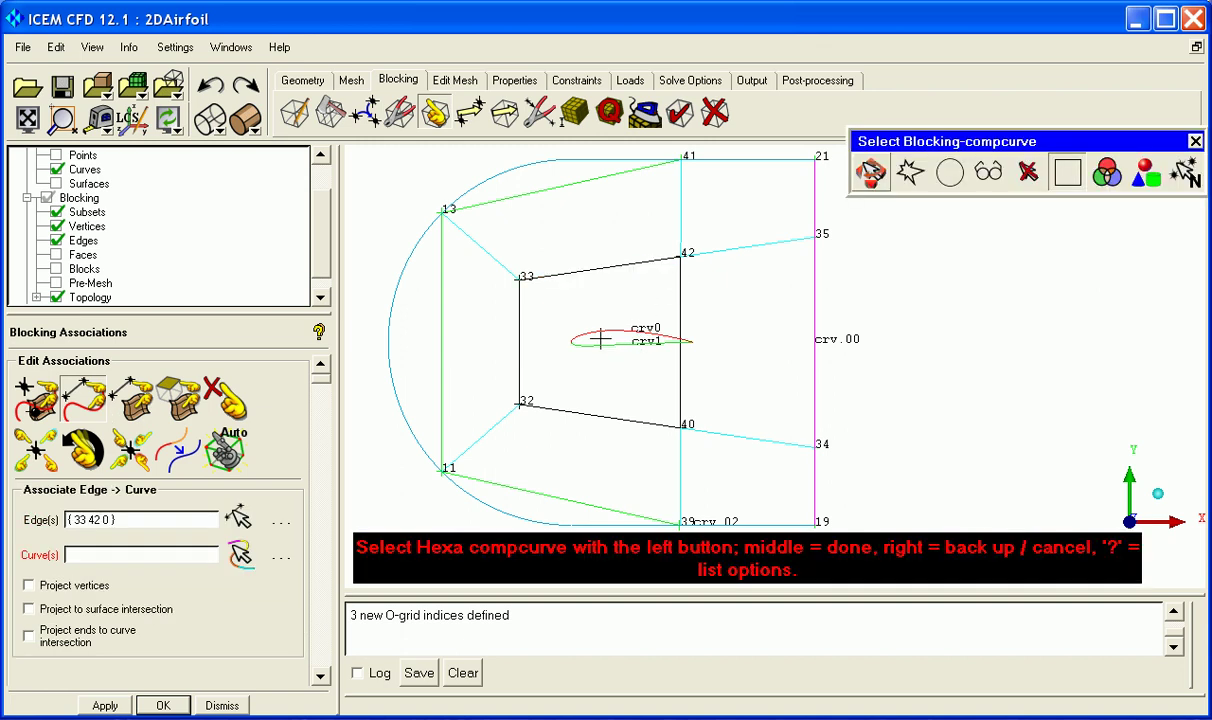
pyautogui.click(29, 585)
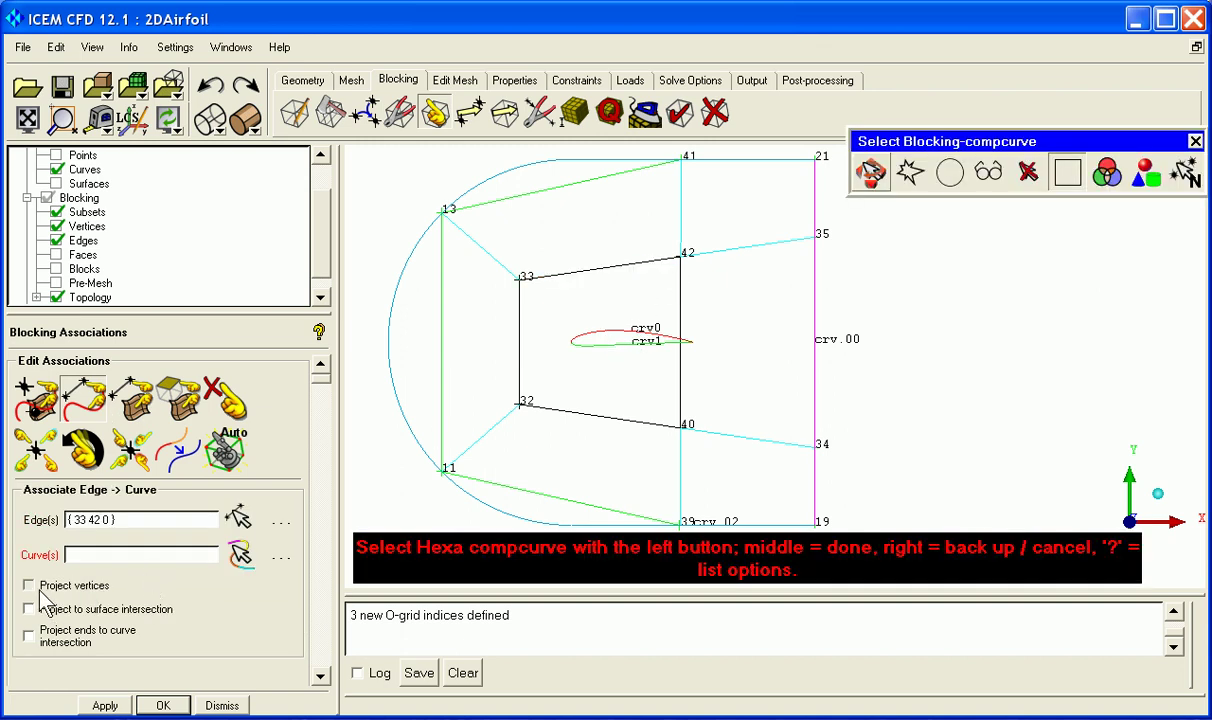
pyautogui.click(618, 335)
pyautogui.middleClick(609, 321)
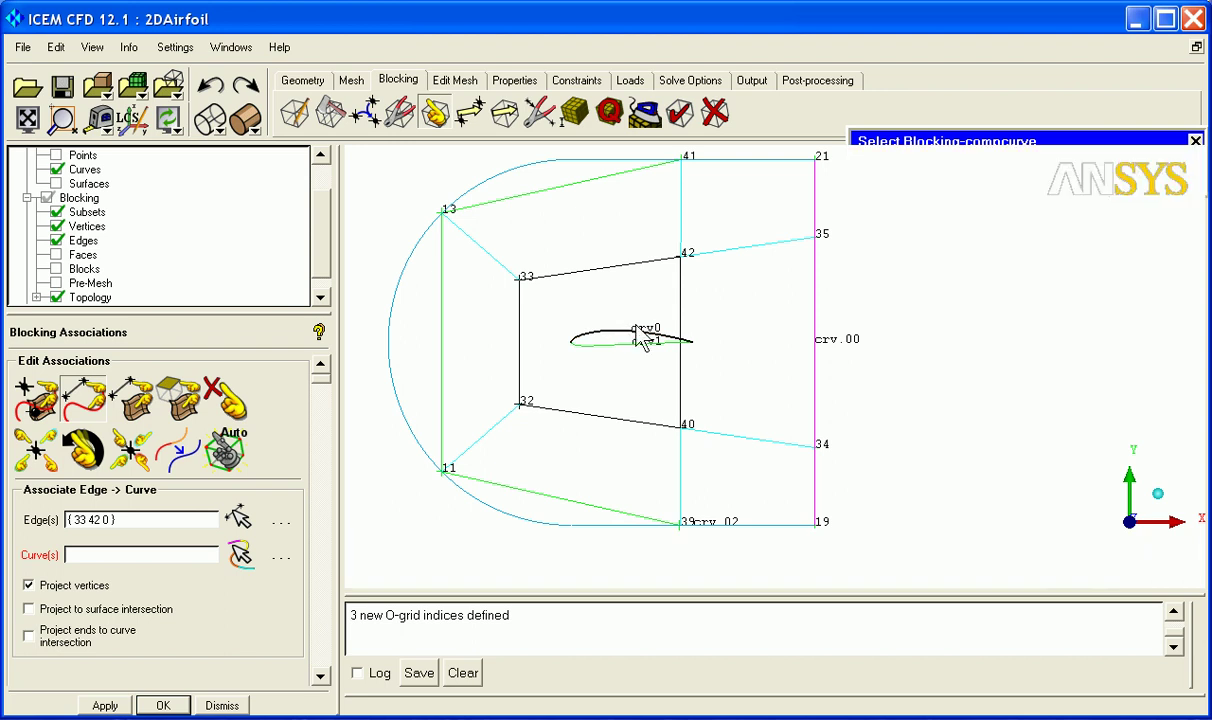
pyautogui.click(620, 421)
pyautogui.middleClick(600, 378)
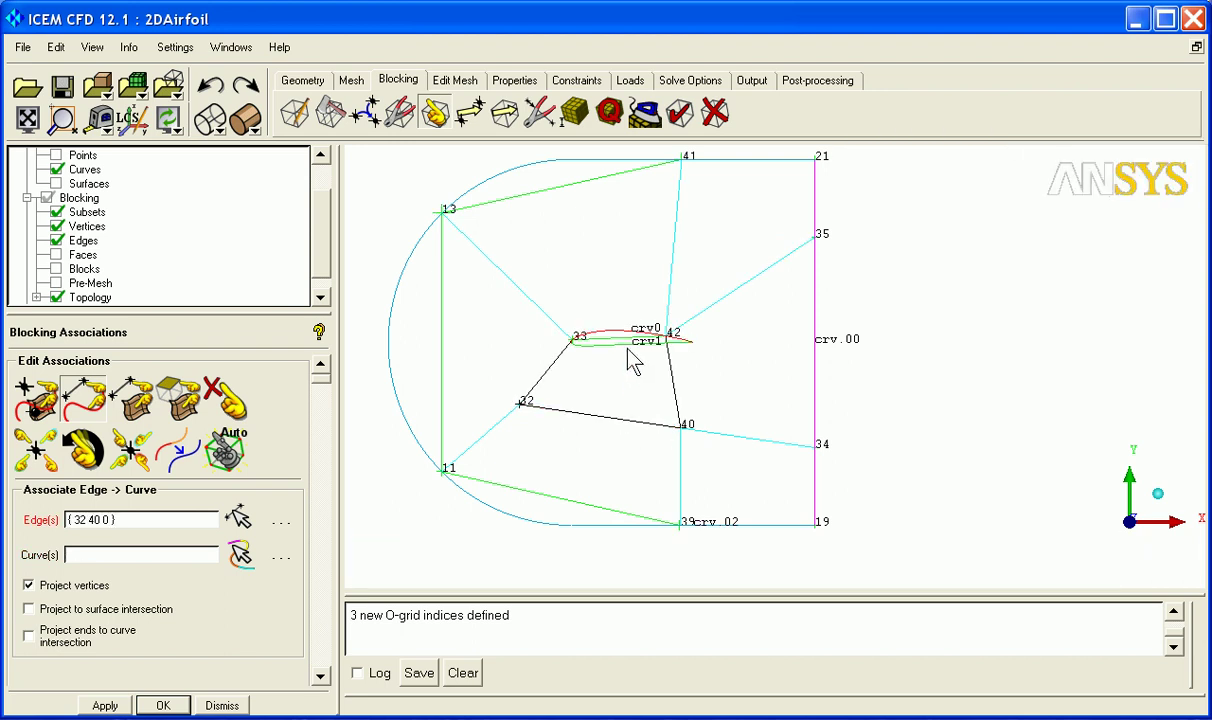
pyautogui.middleClick(627, 349)
# Step: Move vertices 42 and 40 along the airfoil curves close to the trailing edge, and check the recorded placements in the replay script
pyautogui.press('z')
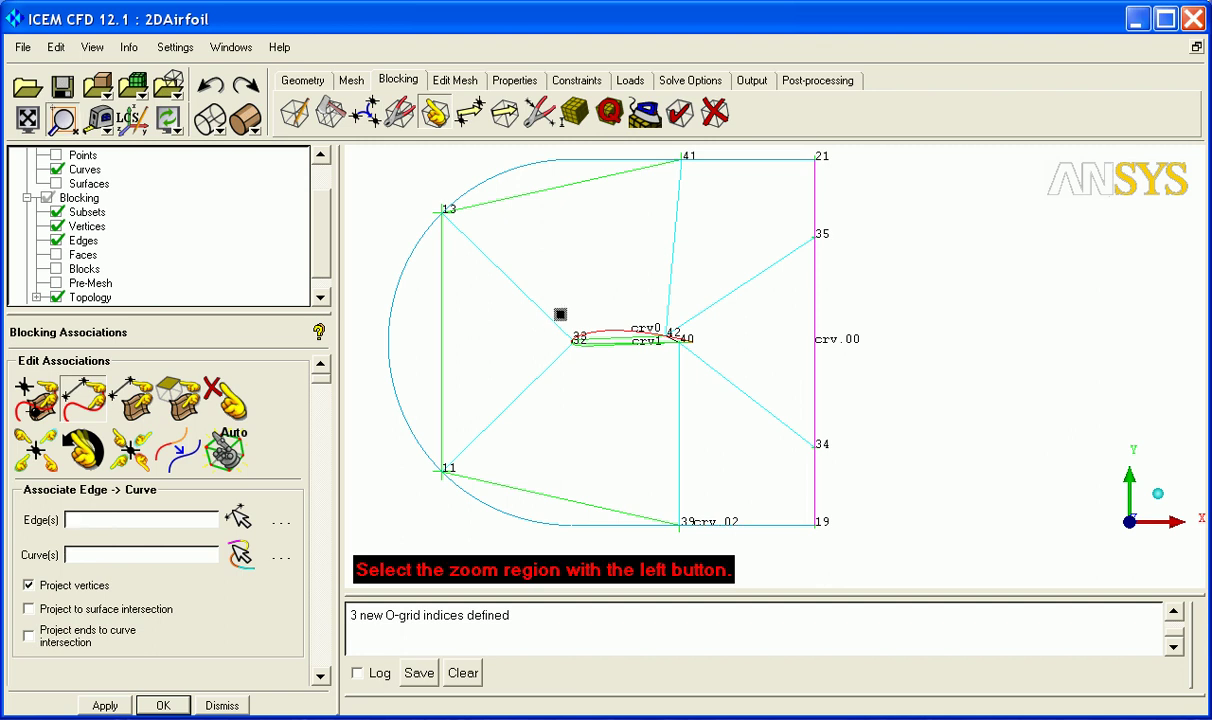
pyautogui.moveTo(698, 376); pyautogui.dragTo(714, 381)
pyautogui.press('m')
pyautogui.moveTo(934, 317); pyautogui.dragTo(1067, 349)
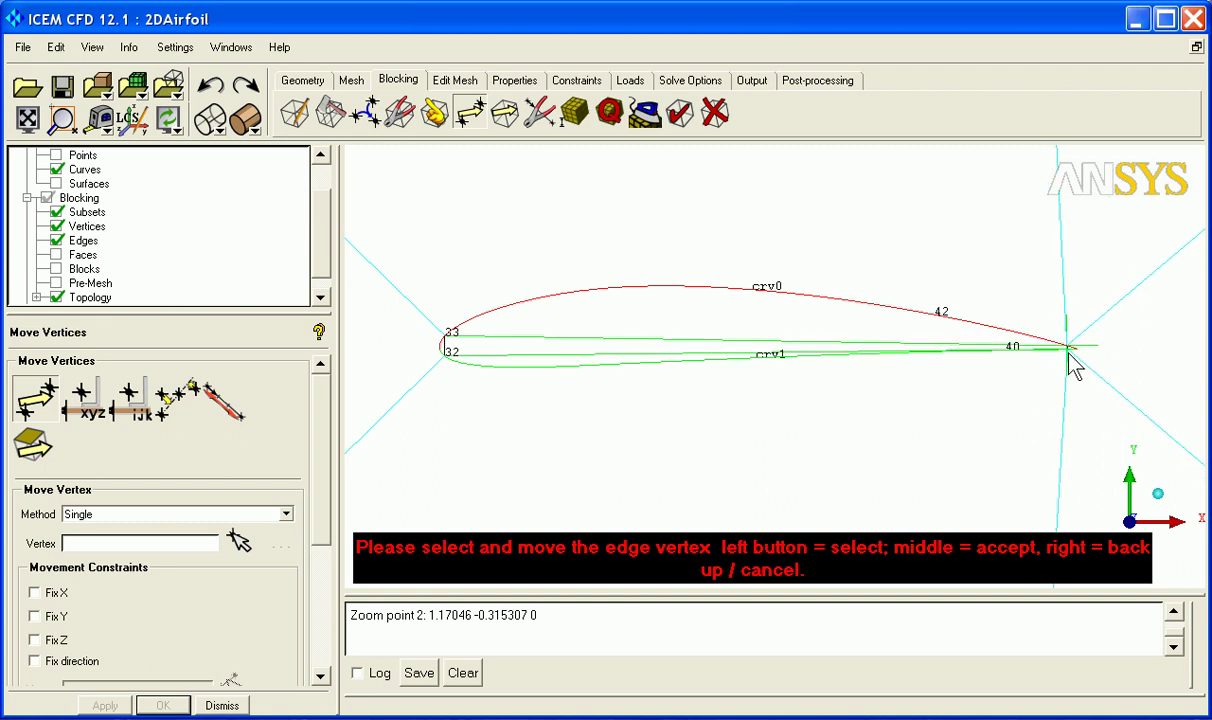
pyautogui.middleClick(787, 341)
pyautogui.hotkey('alt', 'Tab')
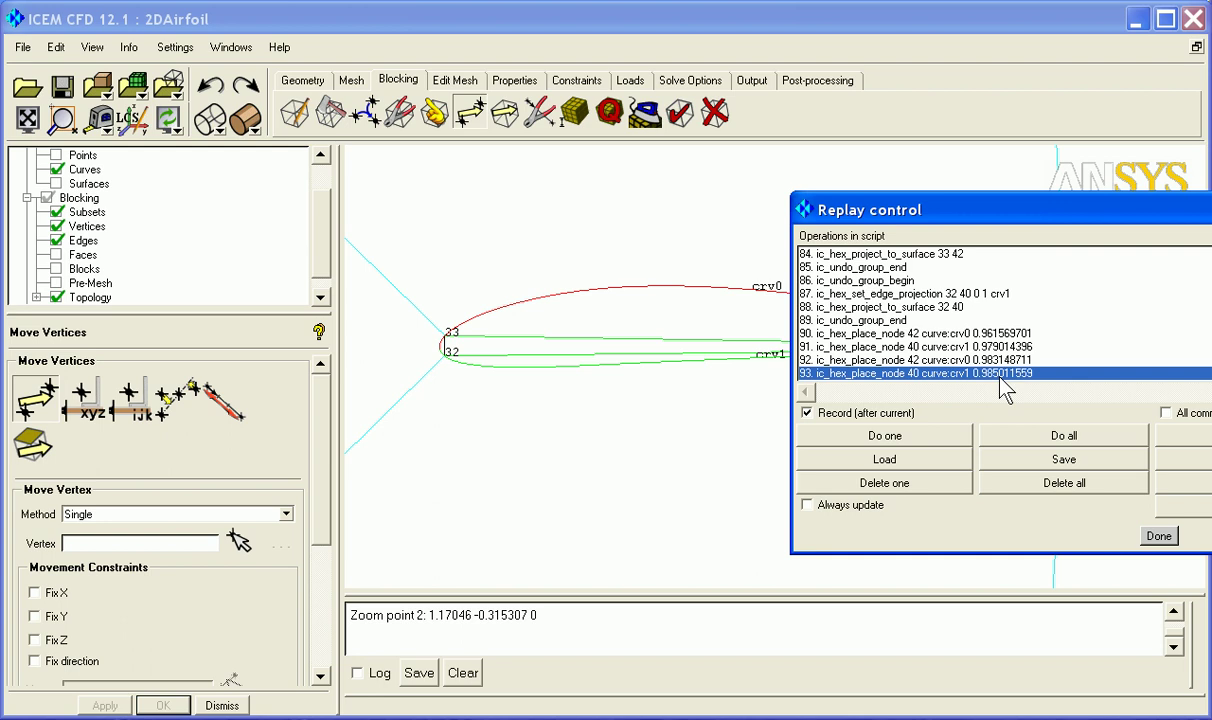
pyautogui.click(841, 30)
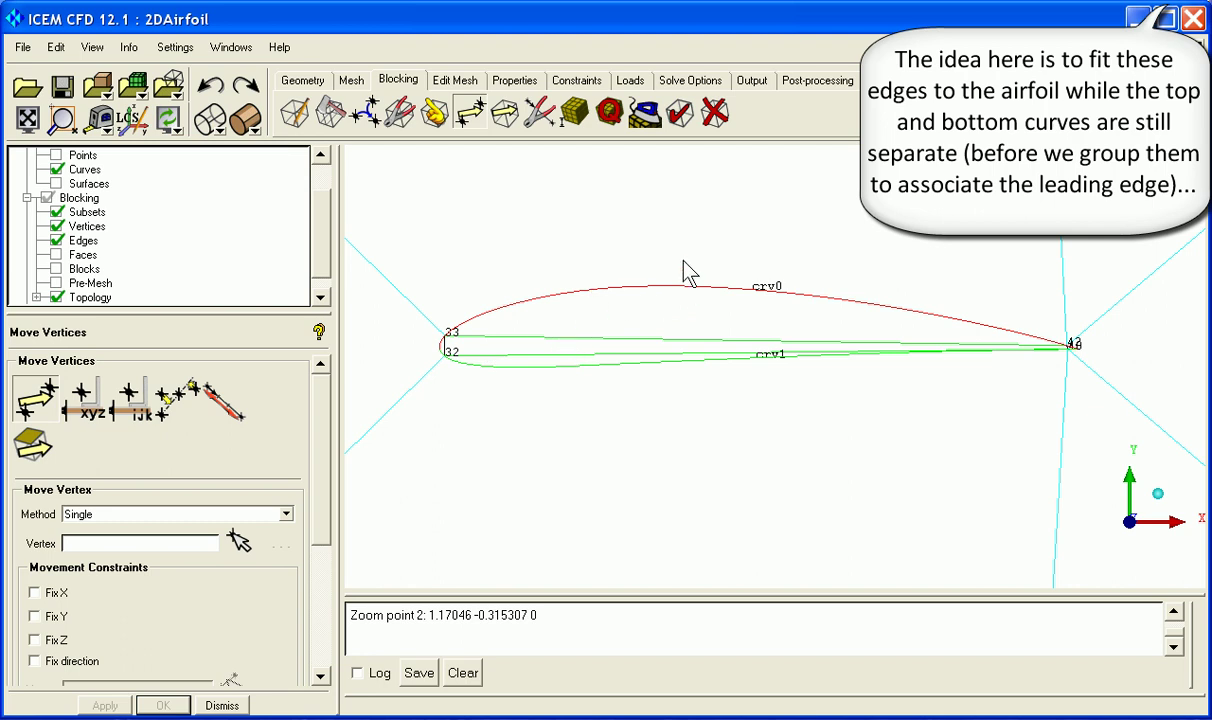
# Step: Split the upper and lower airfoil edges 33-42 and 32-40 with the Automatic Linear method so they follow the curves
pyautogui.click(539, 112)
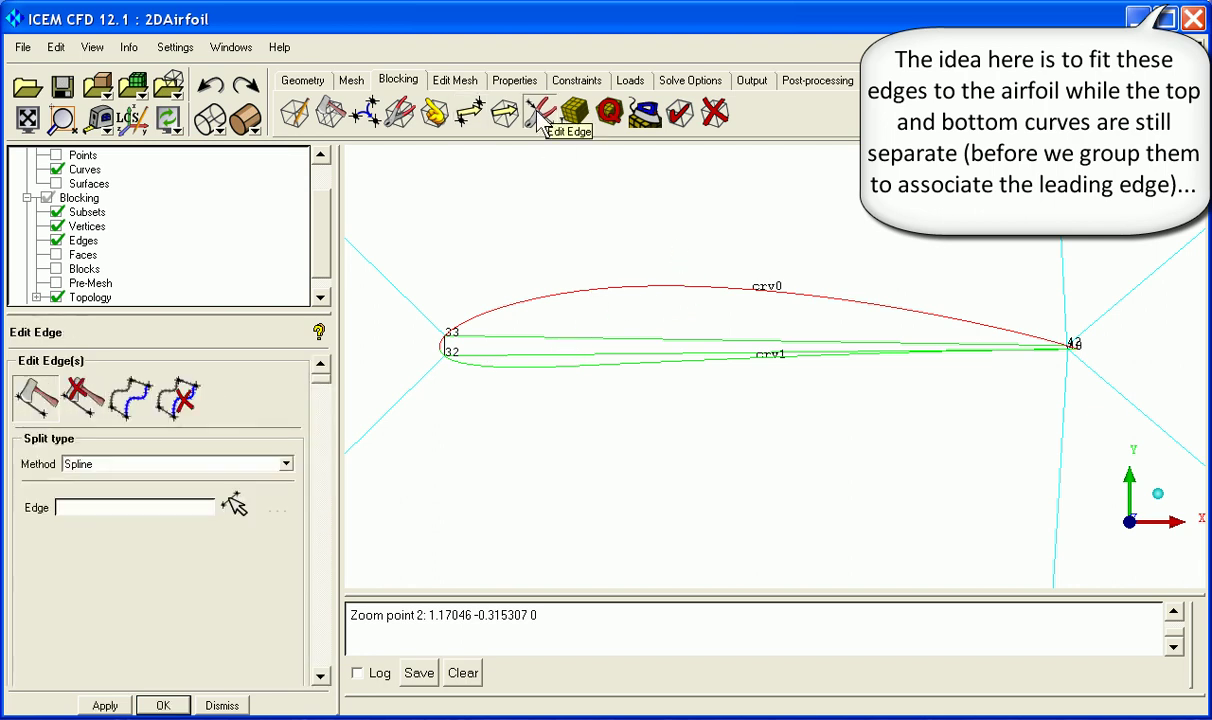
pyautogui.click(286, 464)
pyautogui.click(120, 517)
pyautogui.click(234, 503)
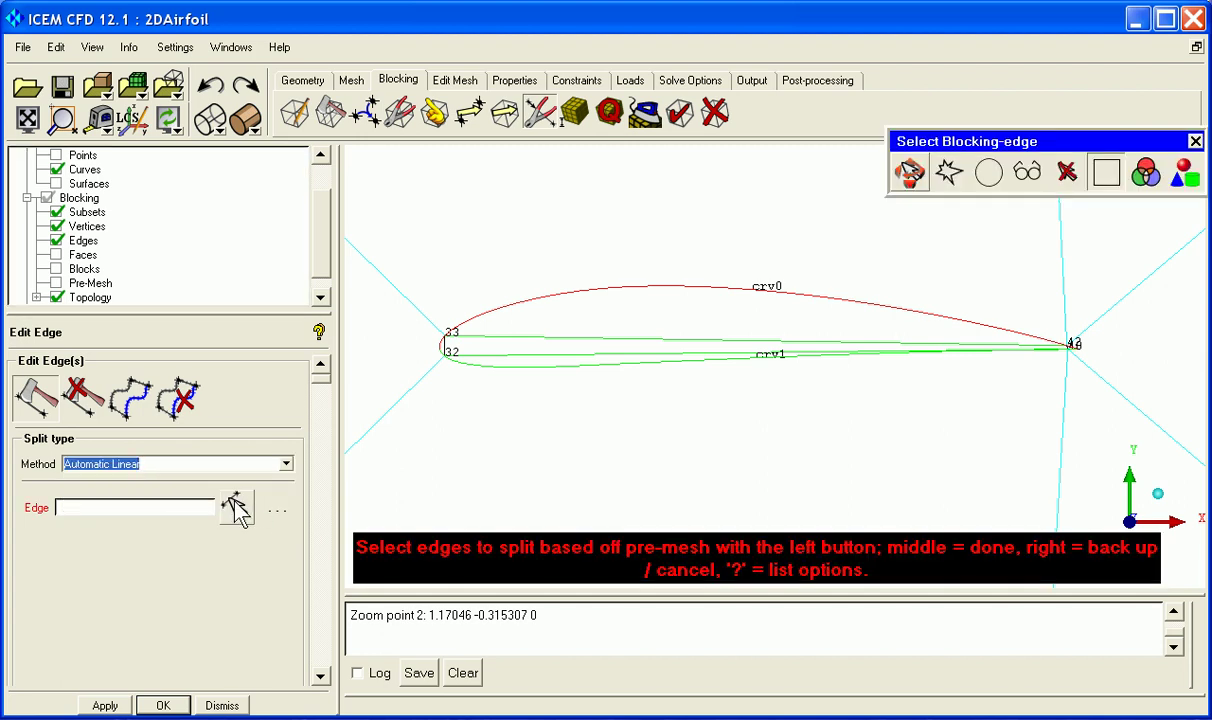
pyautogui.click(679, 340)
pyautogui.middleClick(700, 330)
pyautogui.middleClick(652, 344)
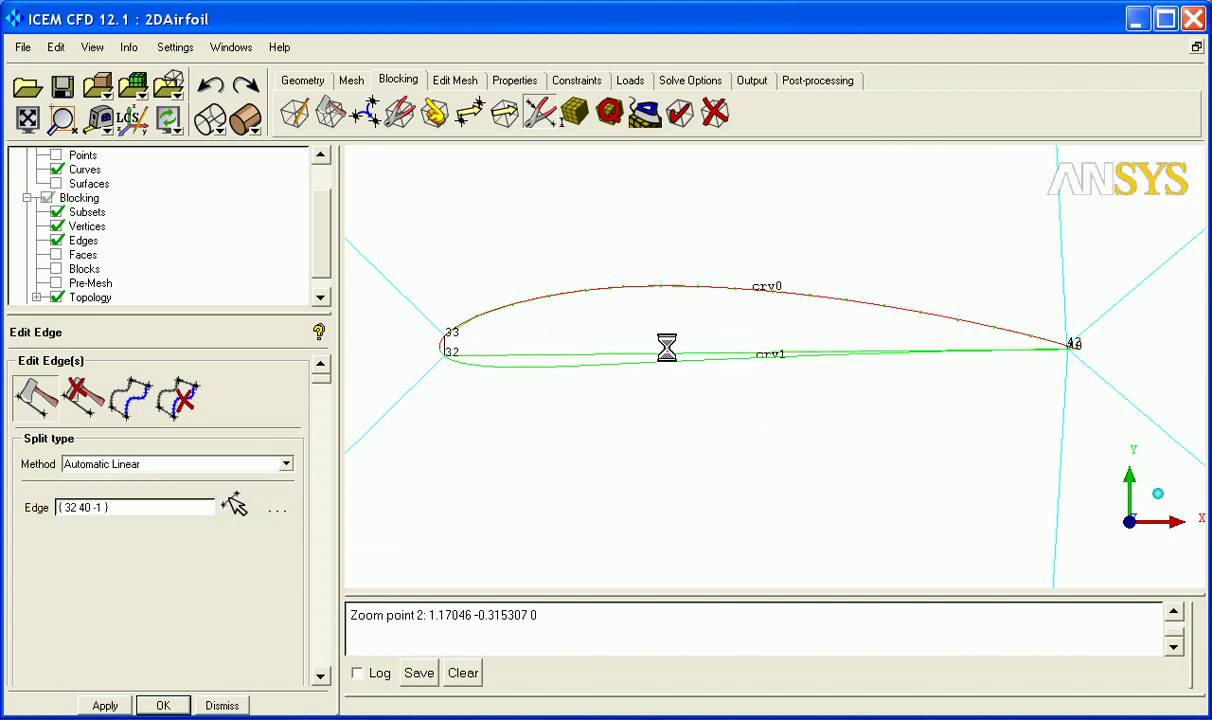
pyautogui.middleClick(542, 347)
# Step: Associate the leading edge 33-32 with curves crv0 and crv1 as a group, and shift vertex 33 slightly forward along the nose
pyautogui.click(399, 112)
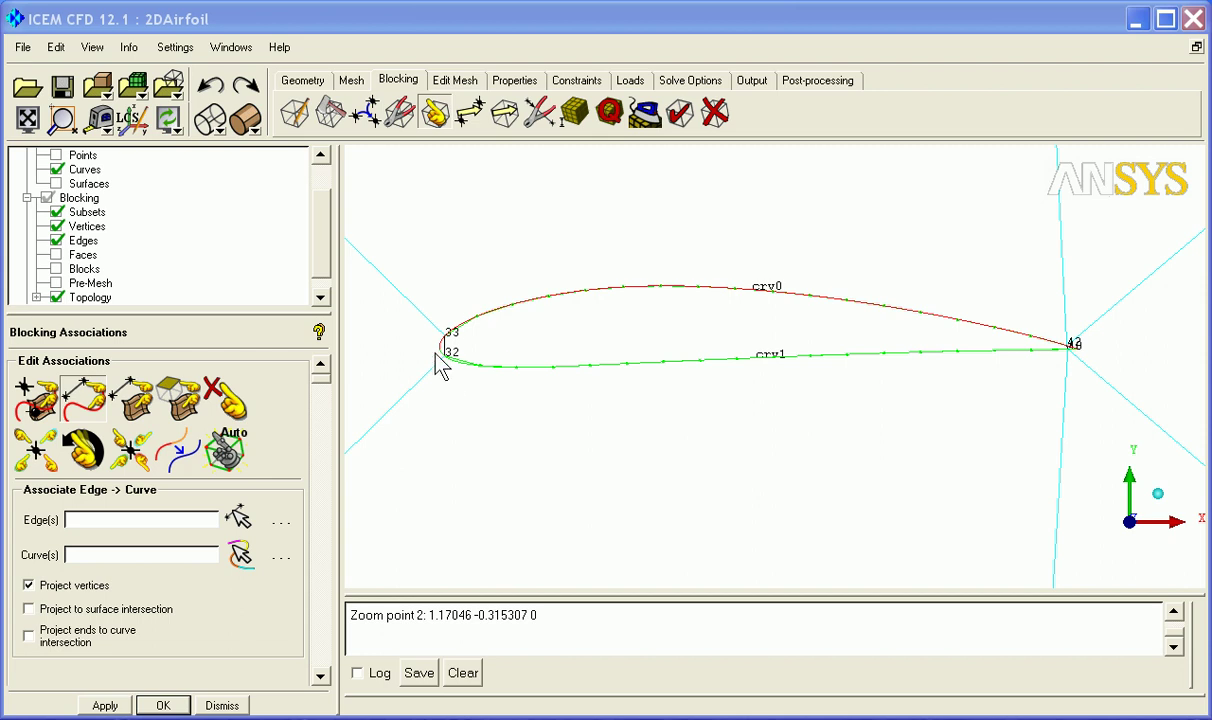
pyautogui.moveTo(440, 345); pyautogui.dragTo(595, 348, button='middle')
pyautogui.moveTo(634, 450); pyautogui.dragTo(514, 238, button='right')
pyautogui.moveTo(514, 238); pyautogui.dragTo(889, 423, button='middle')
pyautogui.moveTo(889, 423); pyautogui.dragTo(705, 360, button='right')
pyautogui.click(689, 360)
pyautogui.middleClick(689, 360)
pyautogui.click(670, 336)
pyautogui.middleClick(745, 397)
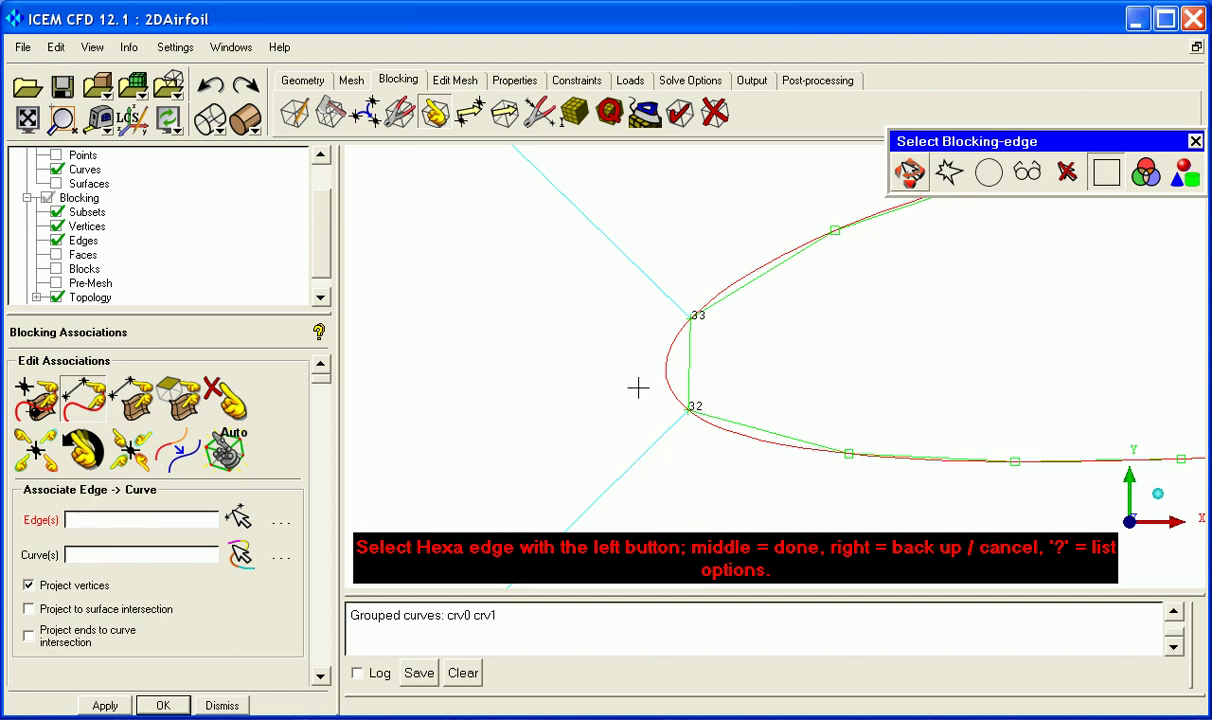
pyautogui.middleClick(906, 406)
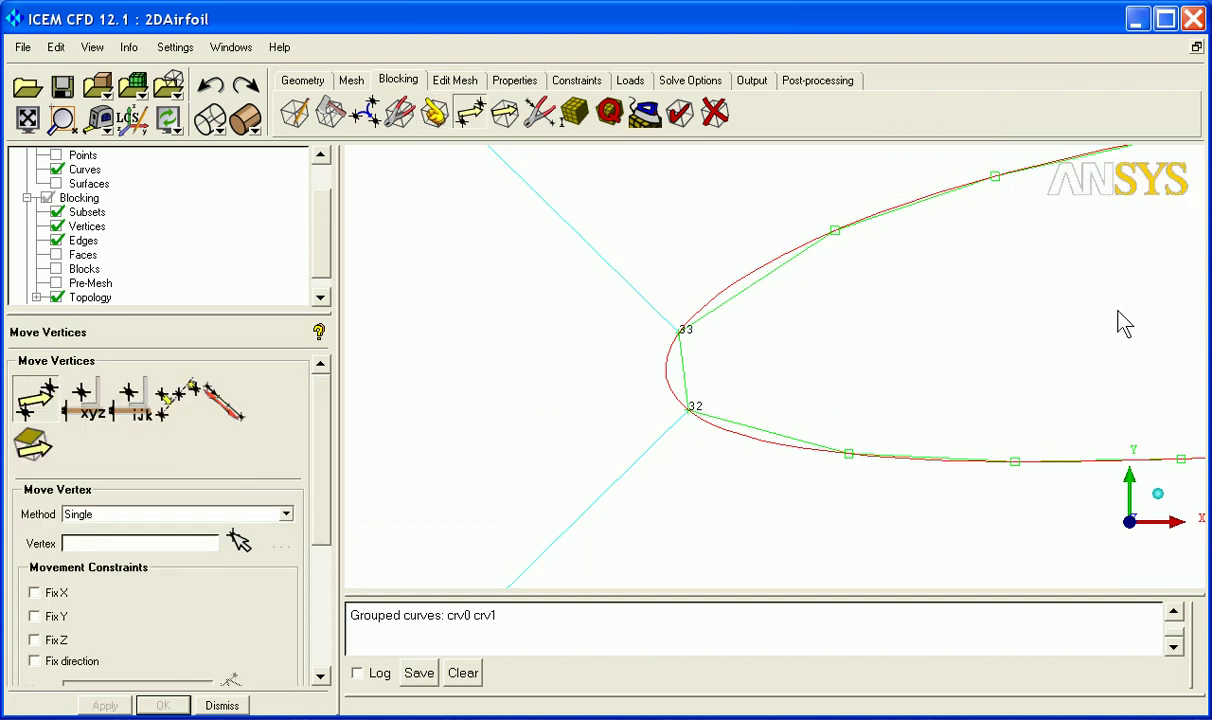
# Step: Move vertex 42 slightly downstream along the upper airfoil curve so it sits almost directly above vertex 40
pyautogui.moveTo(1090, 317); pyautogui.dragTo(453, 333, button='middle')
pyautogui.scroll(-3, 1044, 348)
pyautogui.moveTo(1044, 348); pyautogui.dragTo(730, 49, button='middle')
pyautogui.scroll(4, 775, 350)
pyautogui.scroll(4, 947, 341)
pyautogui.moveTo(947, 341); pyautogui.dragTo(774, 348, button='middle')
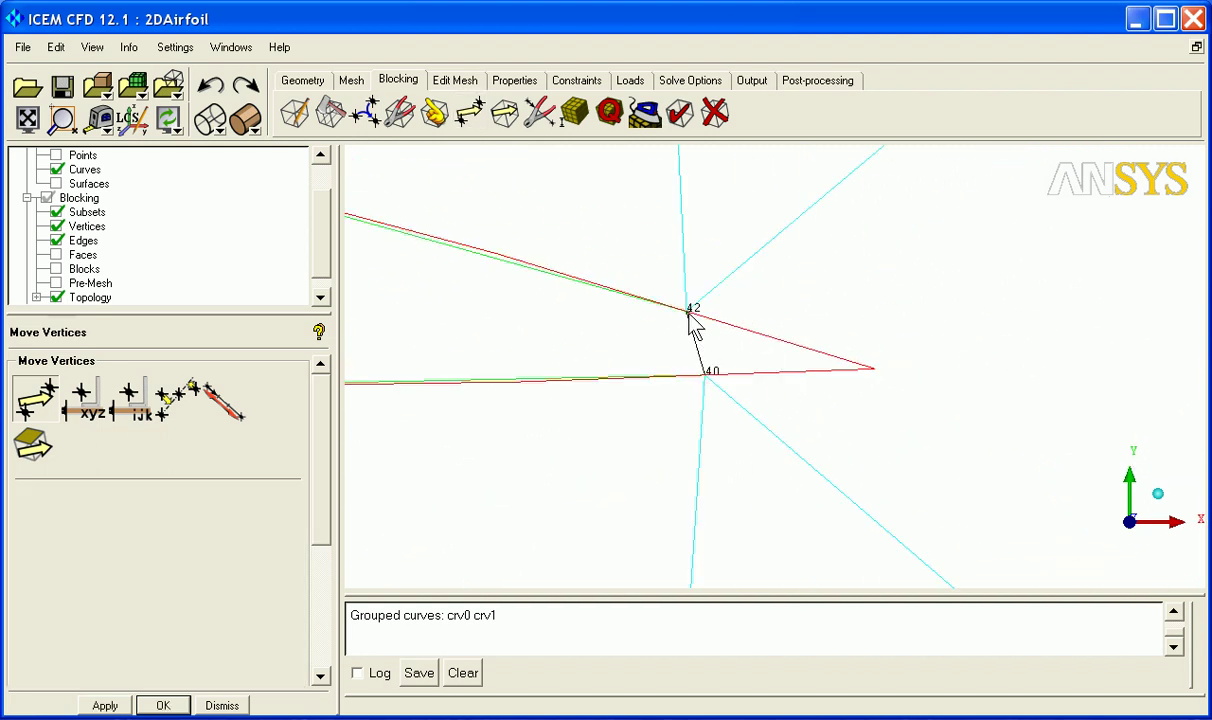
pyautogui.moveTo(687, 311); pyautogui.dragTo(709, 319)
pyautogui.middleClick(811, 287)
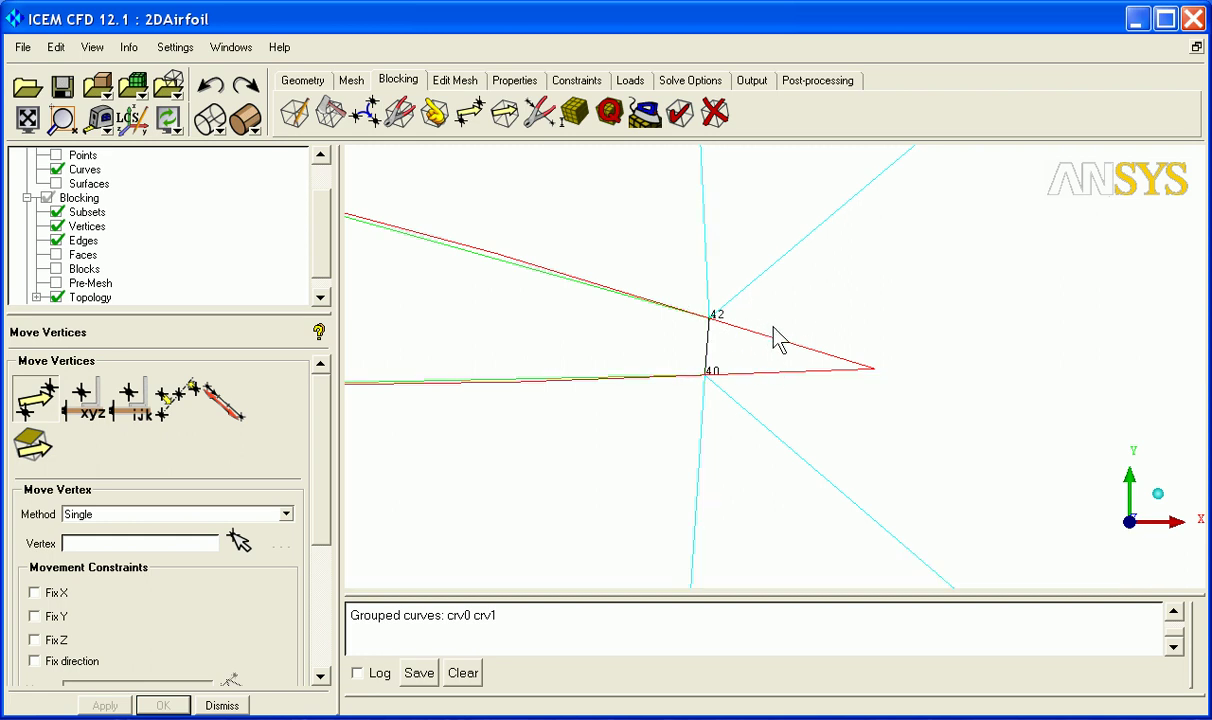
# Step: Move outlet vertices 35 and 34 along crv.00 toward the airfoil's centreline to narrow the wake block
pyautogui.moveTo(811, 300)
pyautogui.mouseDown(button='right')
pyautogui.moveTo(844, 592)
pyautogui.moveTo(810, 657)
pyautogui.mouseUp(button='right')
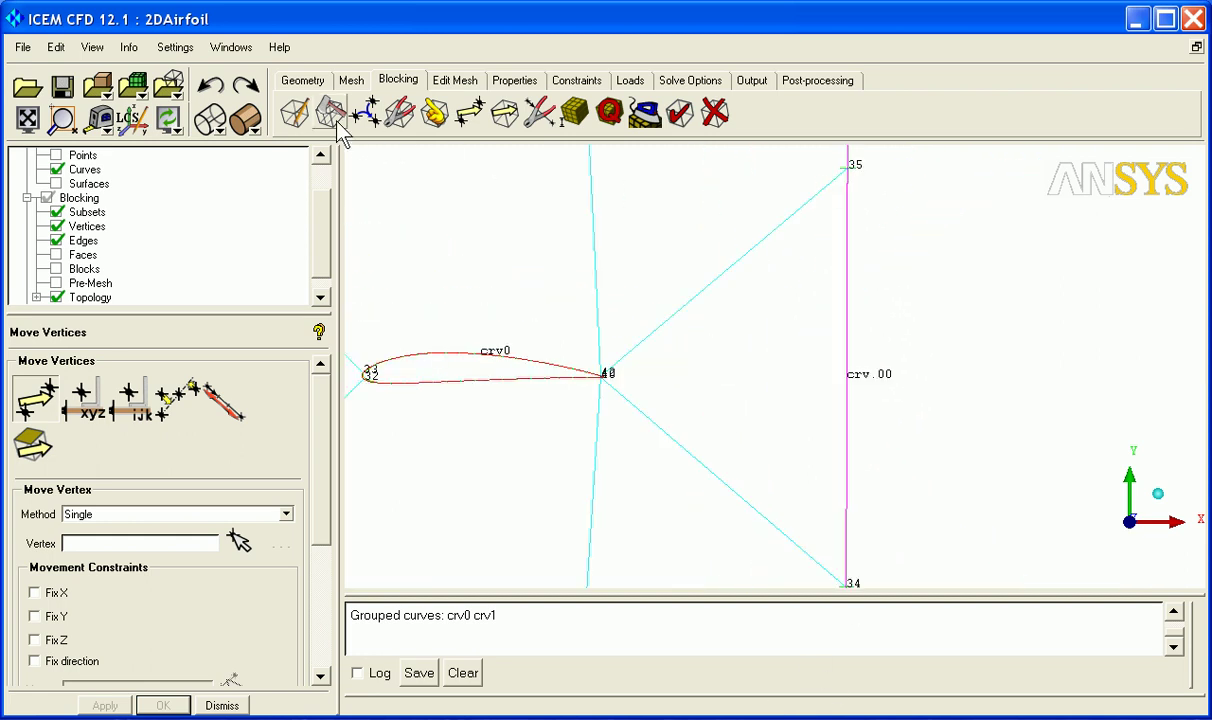
pyautogui.click(470, 113)
pyautogui.moveTo(846, 168); pyautogui.dragTo(844, 340)
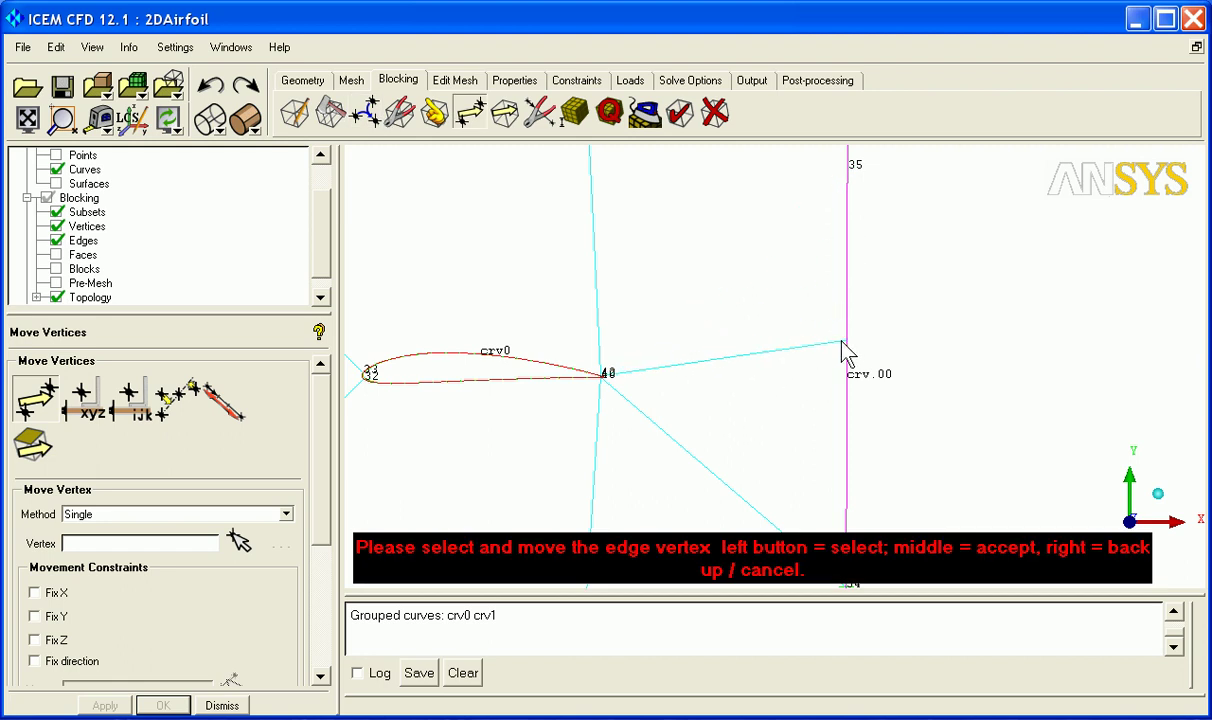
pyautogui.moveTo(846, 584); pyautogui.dragTo(866, 418)
pyautogui.middleClick(925, 350)
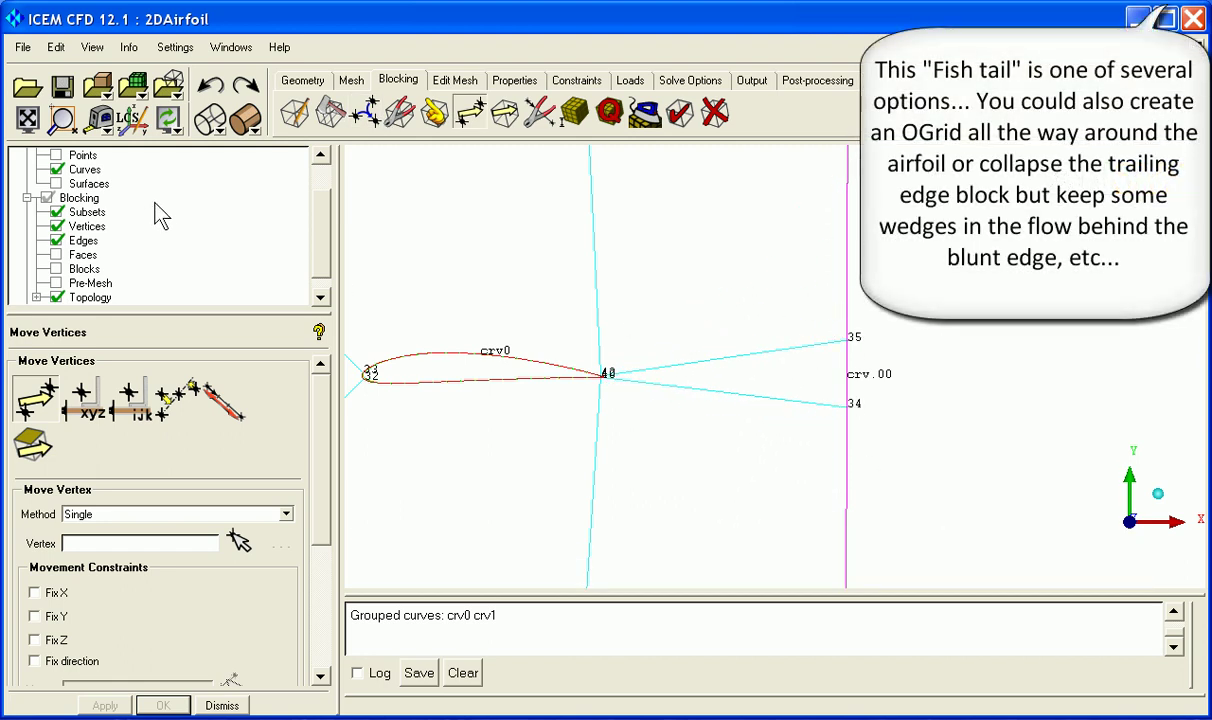
# Step: Recalculate the blocking edge sizes with Update All and display the pre-mesh around the airfoil
pyautogui.click(572, 112)
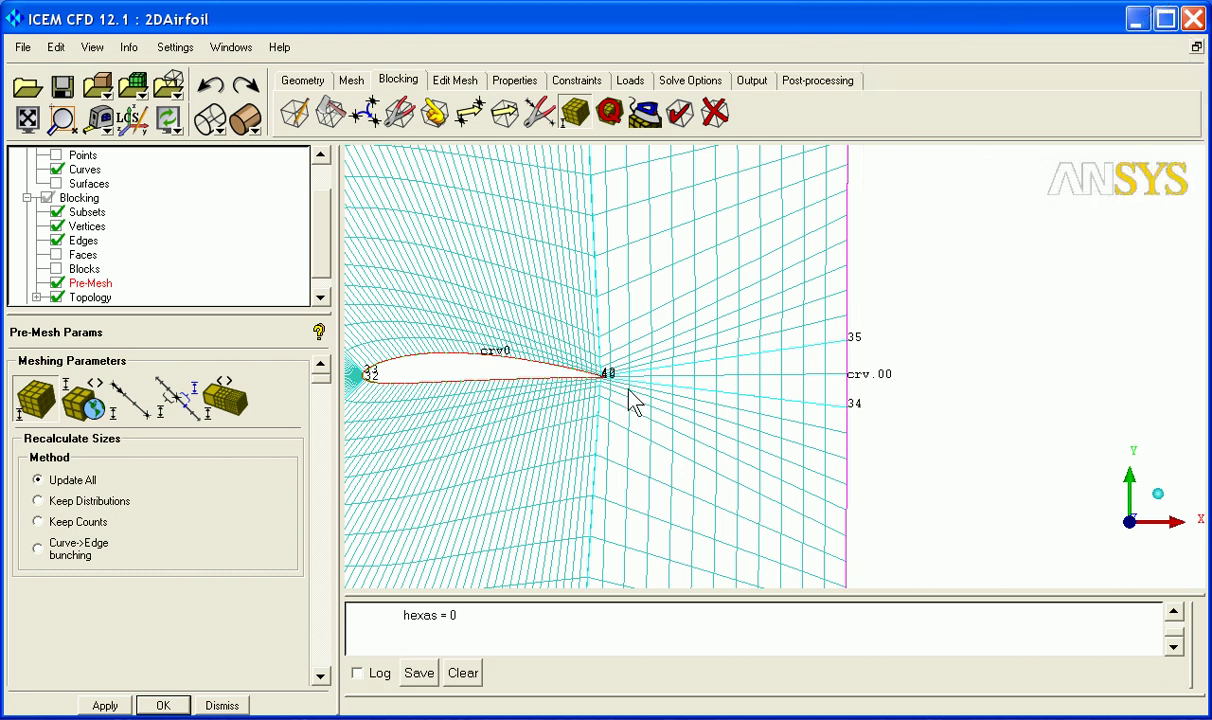
# Step: Hide the pre-mesh and collapse wake block 17 along the outlet edge between vertices 35 and 34
pyautogui.click(56, 284)
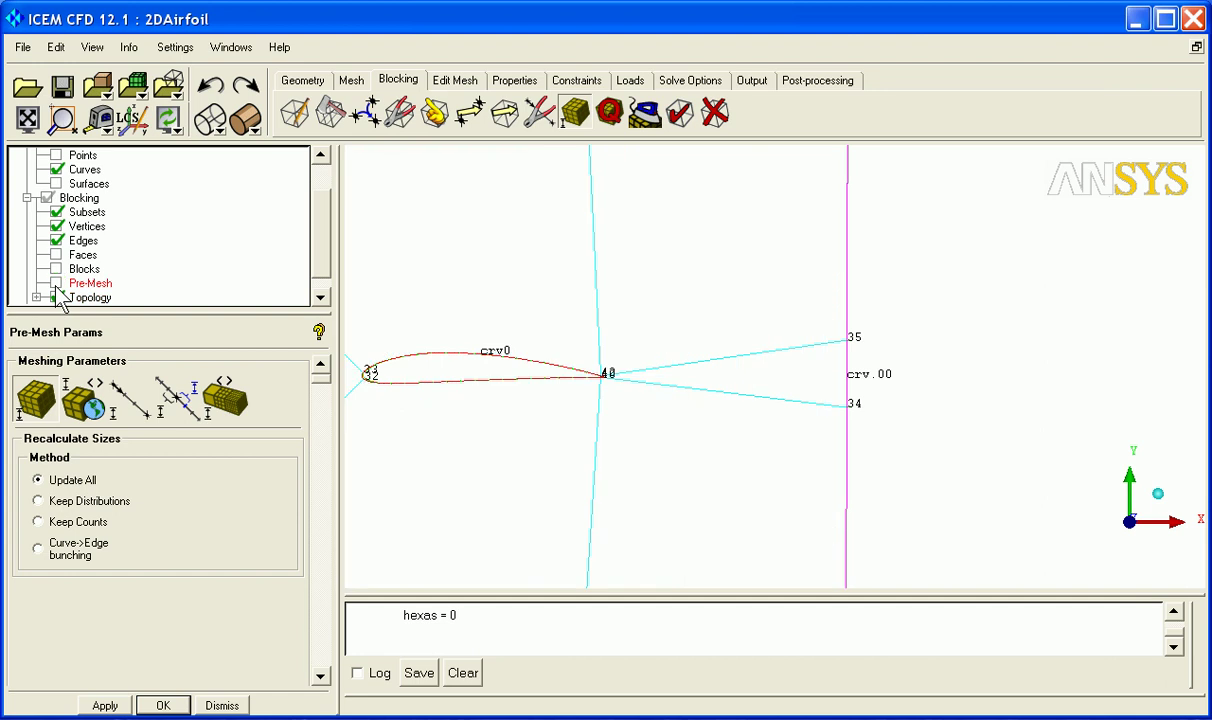
pyautogui.click(362, 114)
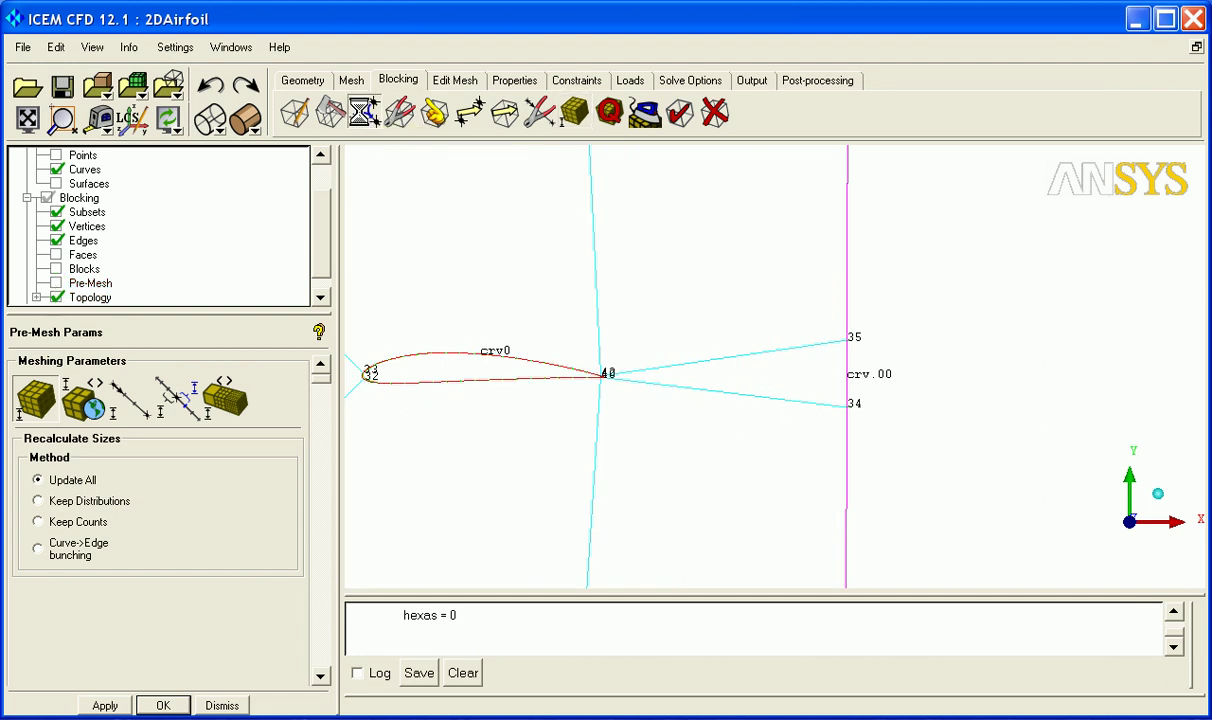
pyautogui.click(843, 367)
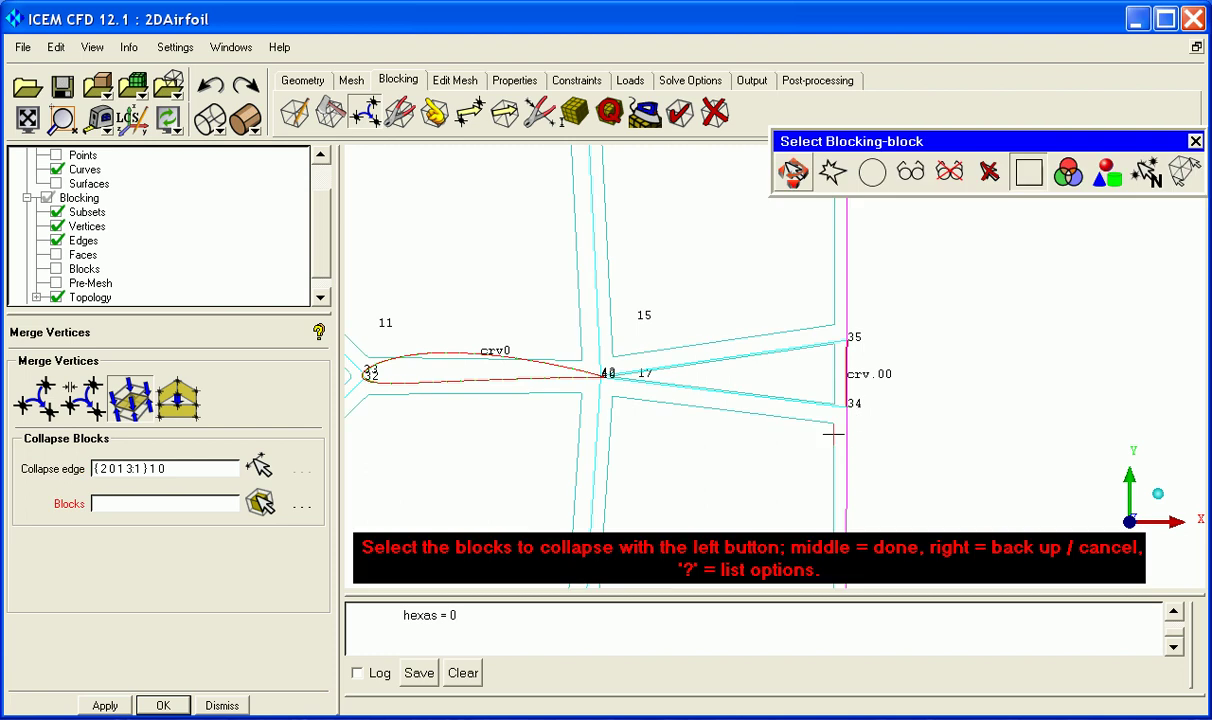
pyautogui.click(829, 372)
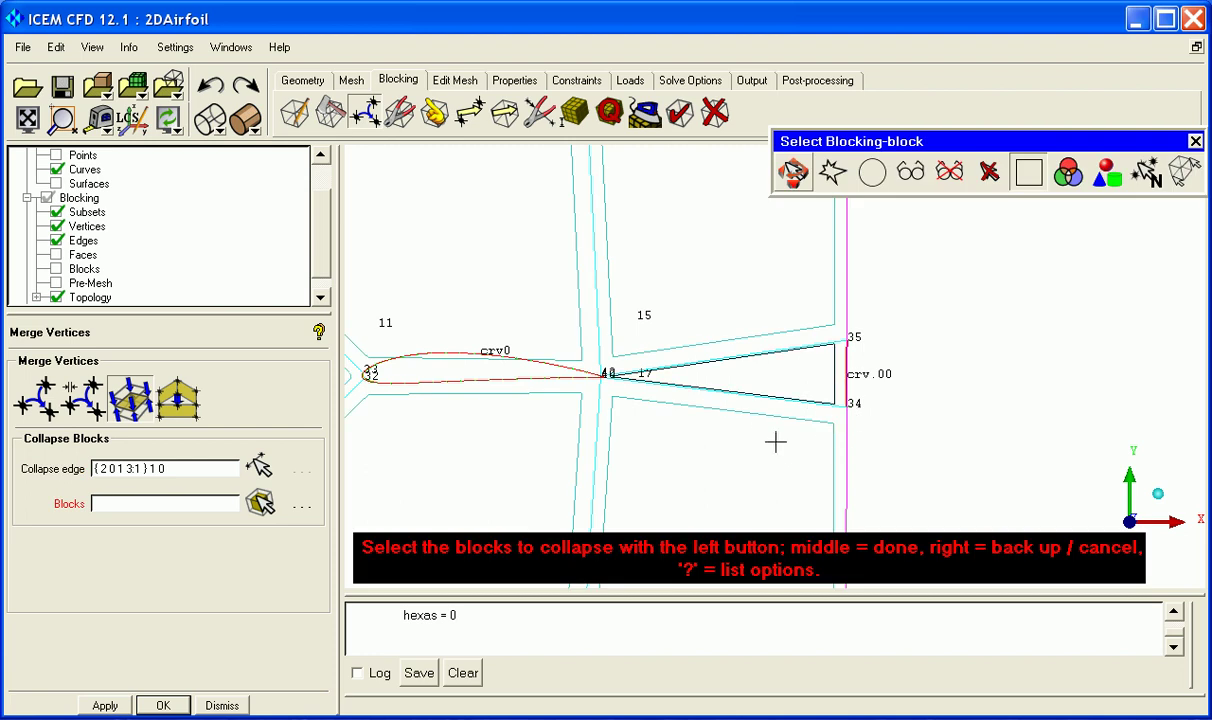
pyautogui.middleClick(754, 397)
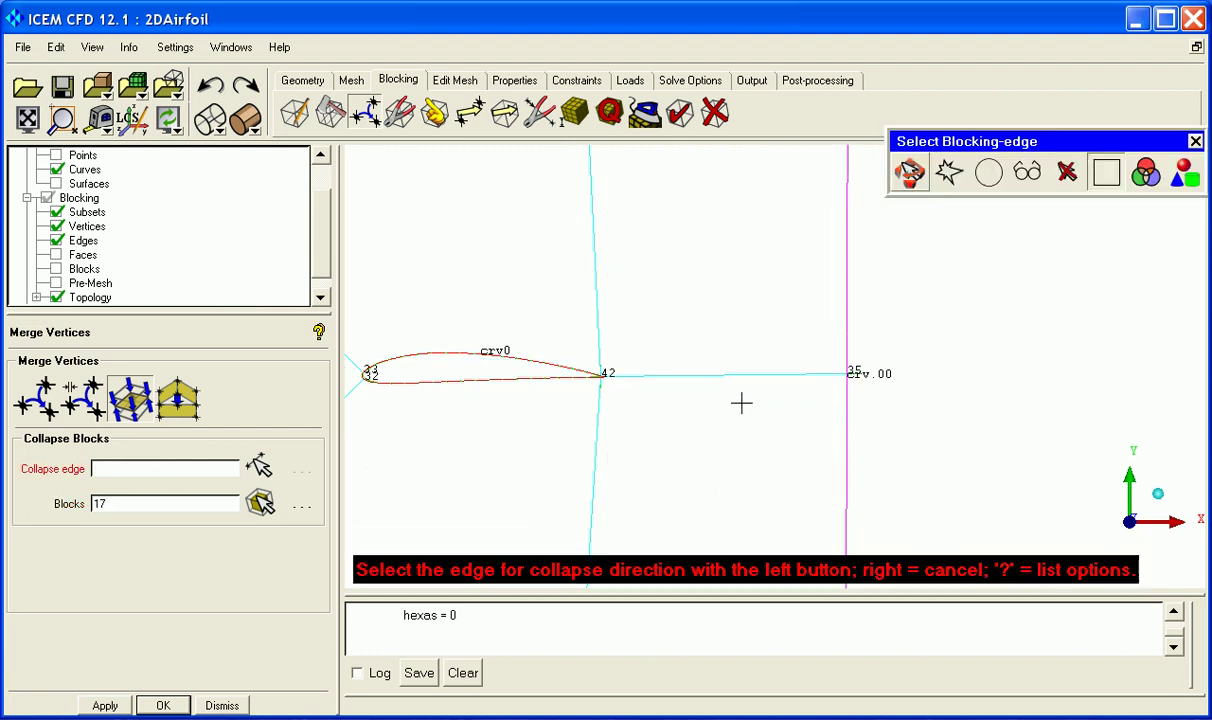
pyautogui.rightClick(720, 403)
# Step: Move vertex 42 onto the sharp trailing-edge tip of the airfoil
pyautogui.click(62, 119)
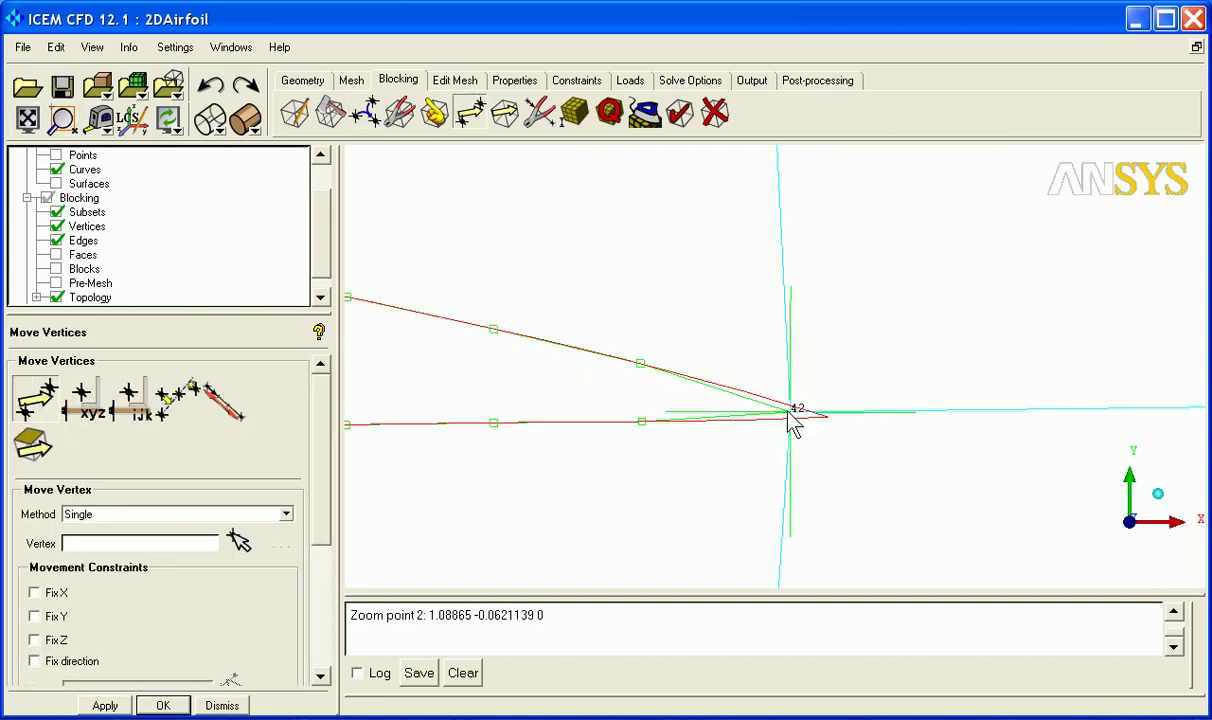
pyautogui.moveTo(792, 422); pyautogui.dragTo(820, 438)
pyautogui.middleClick(895, 405)
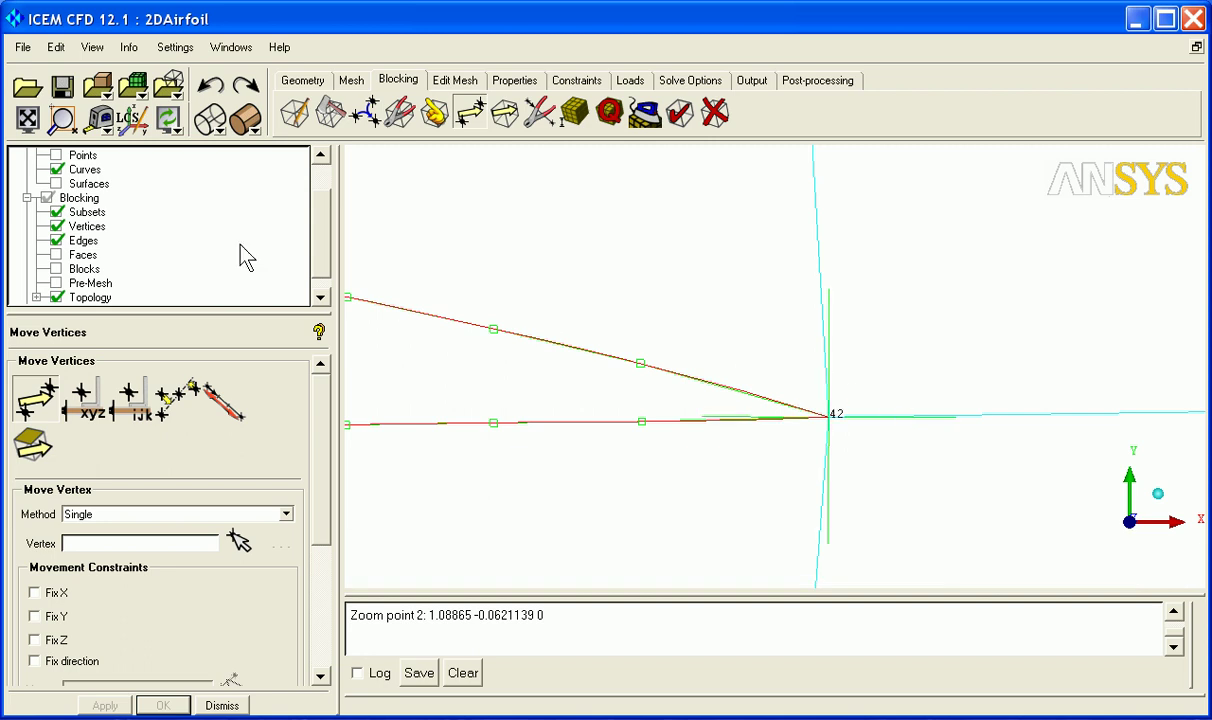
# Step: Show the geometry points and associate vertex 42 with the point at the airfoil's trailing edge
pyautogui.click(56, 155)
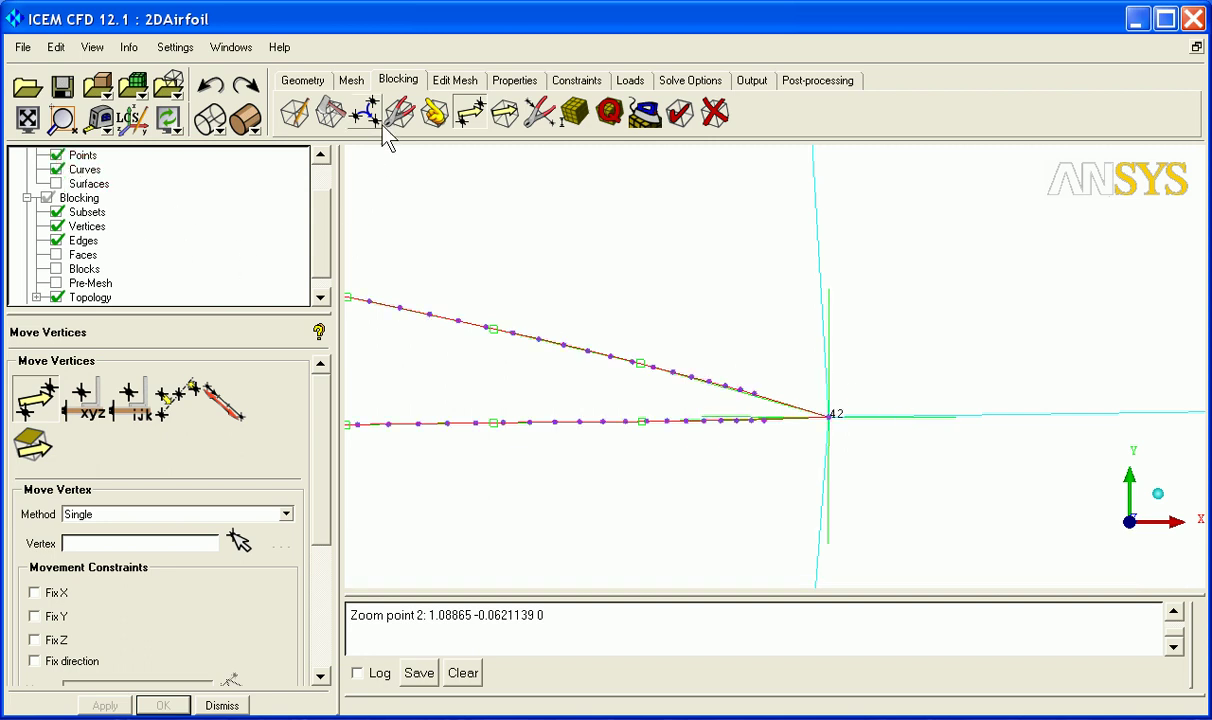
pyautogui.click(435, 113)
pyautogui.click(35, 398)
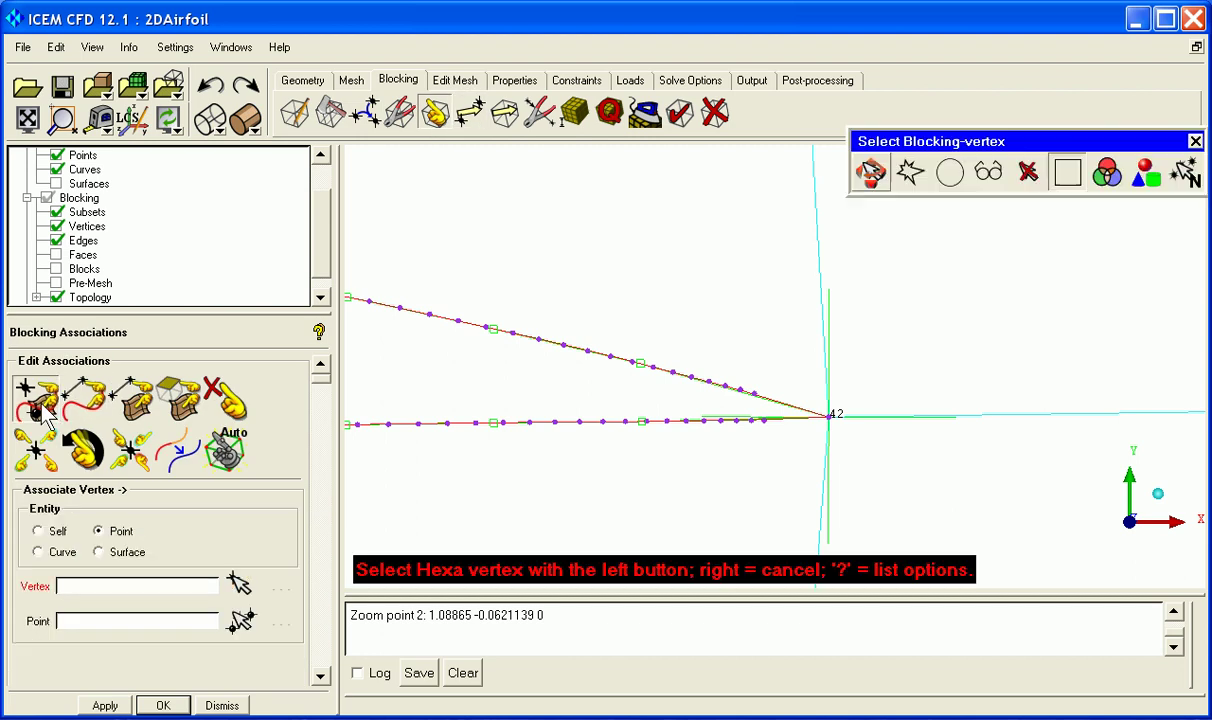
pyautogui.click(835, 415)
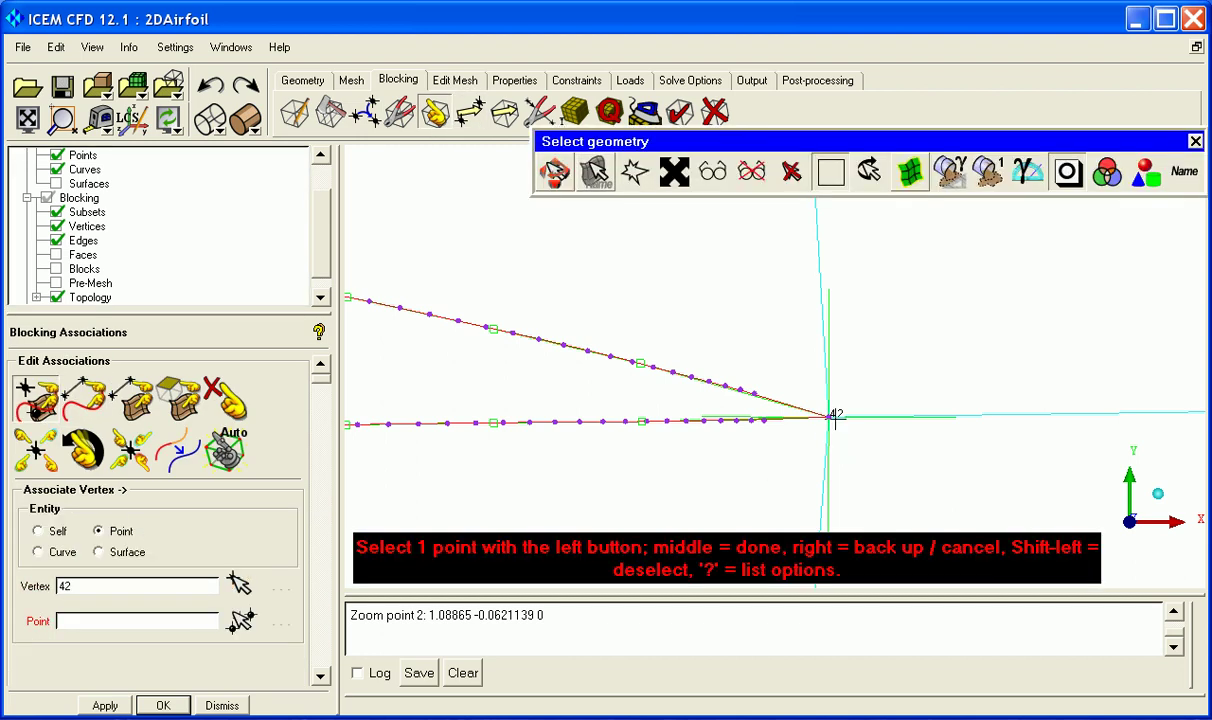
pyautogui.click(836, 415)
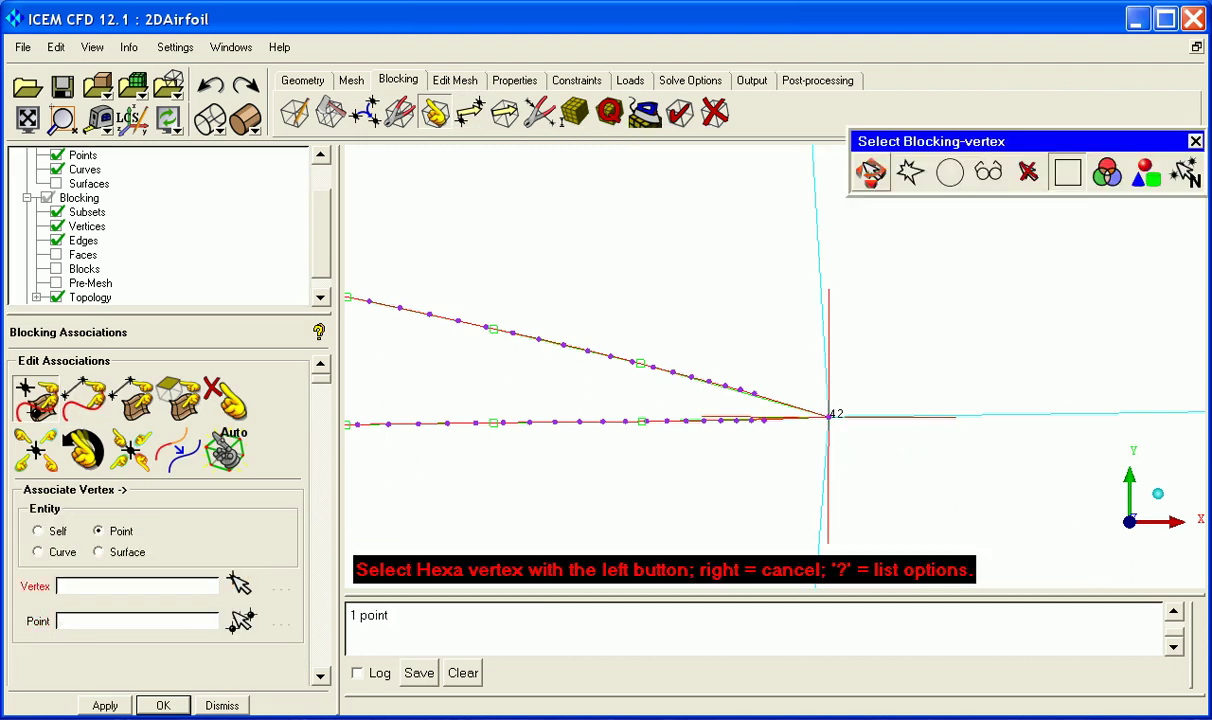
pyautogui.rightClick(947, 330)
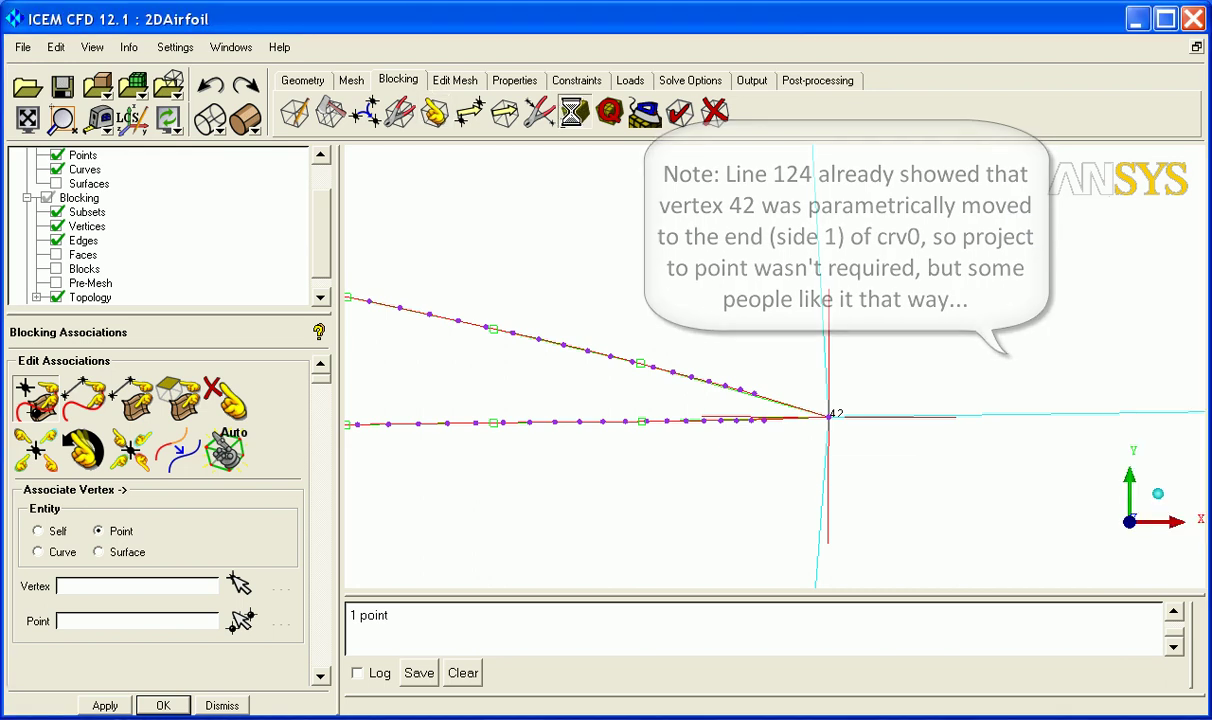
# Step: Recalculate the edge sizes with Update All and display the pre-mesh over the whole domain
pyautogui.click(575, 113)
pyautogui.click(105, 705)
pyautogui.press('h')
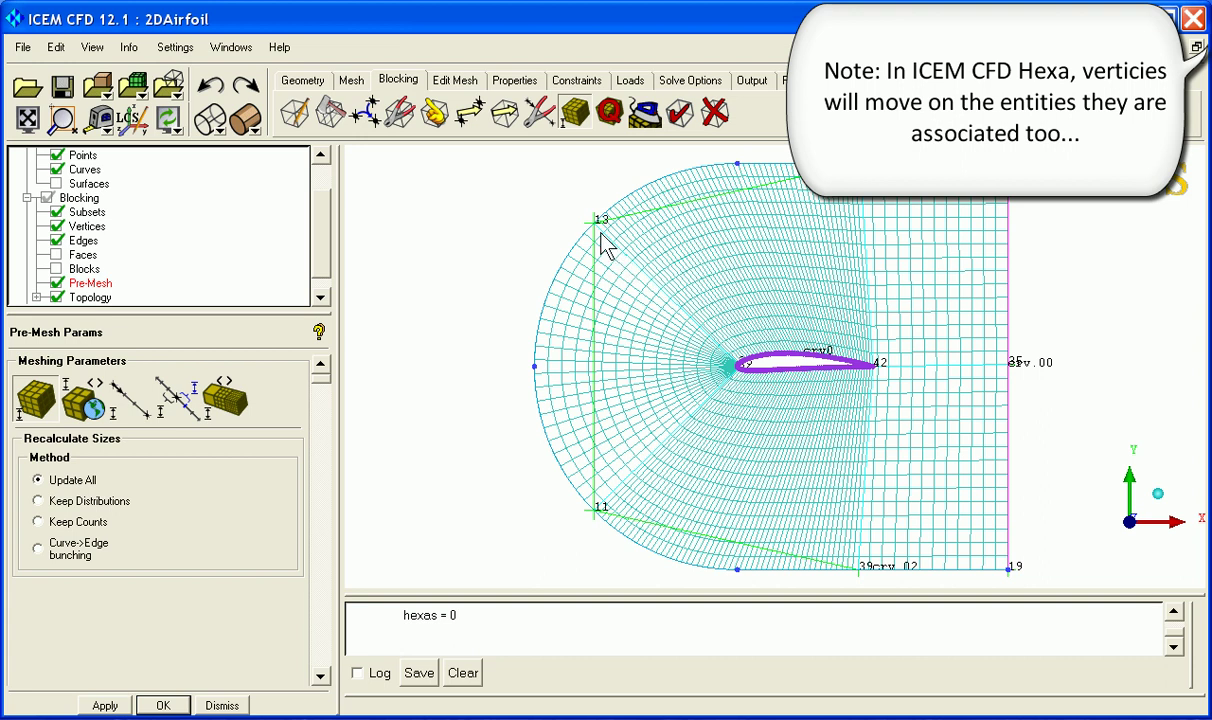
# Step: Move vertices 13 and 11 along the curved inlet boundary, closer to the airfoil's centreline
pyautogui.press('m')
pyautogui.moveTo(592, 222); pyautogui.dragTo(546, 323)
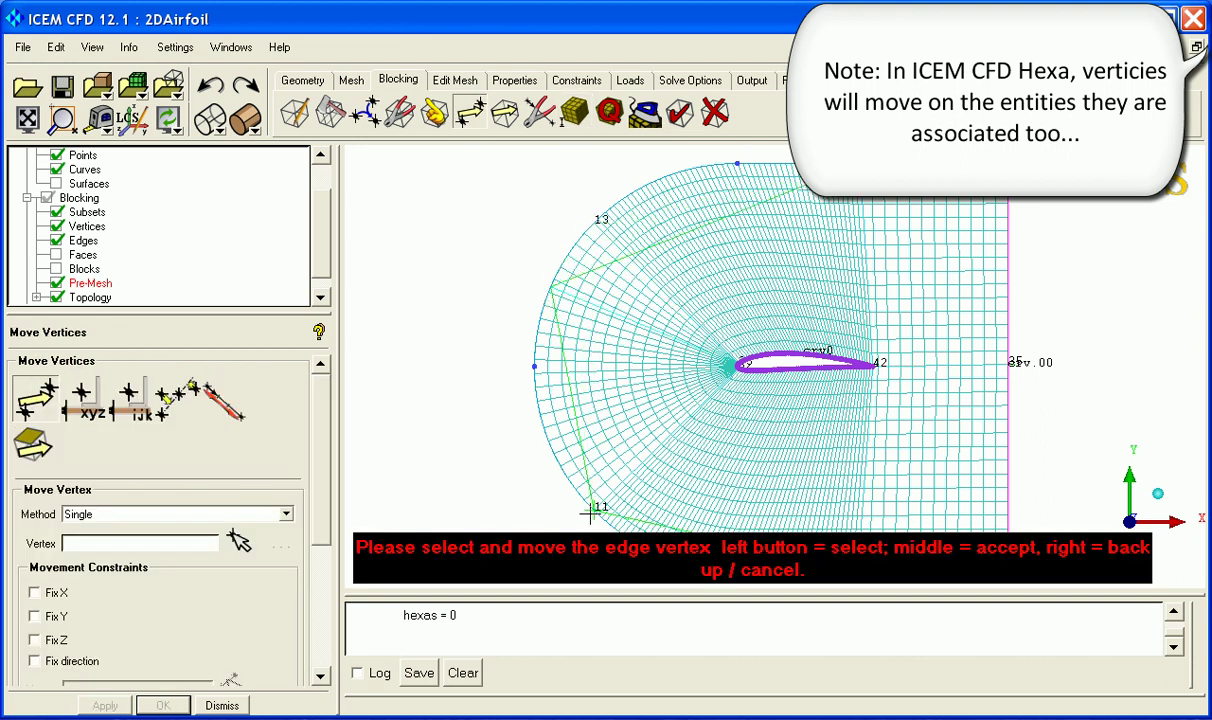
pyautogui.moveTo(590, 512); pyautogui.dragTo(556, 453)
pyautogui.middleClick(476, 395)
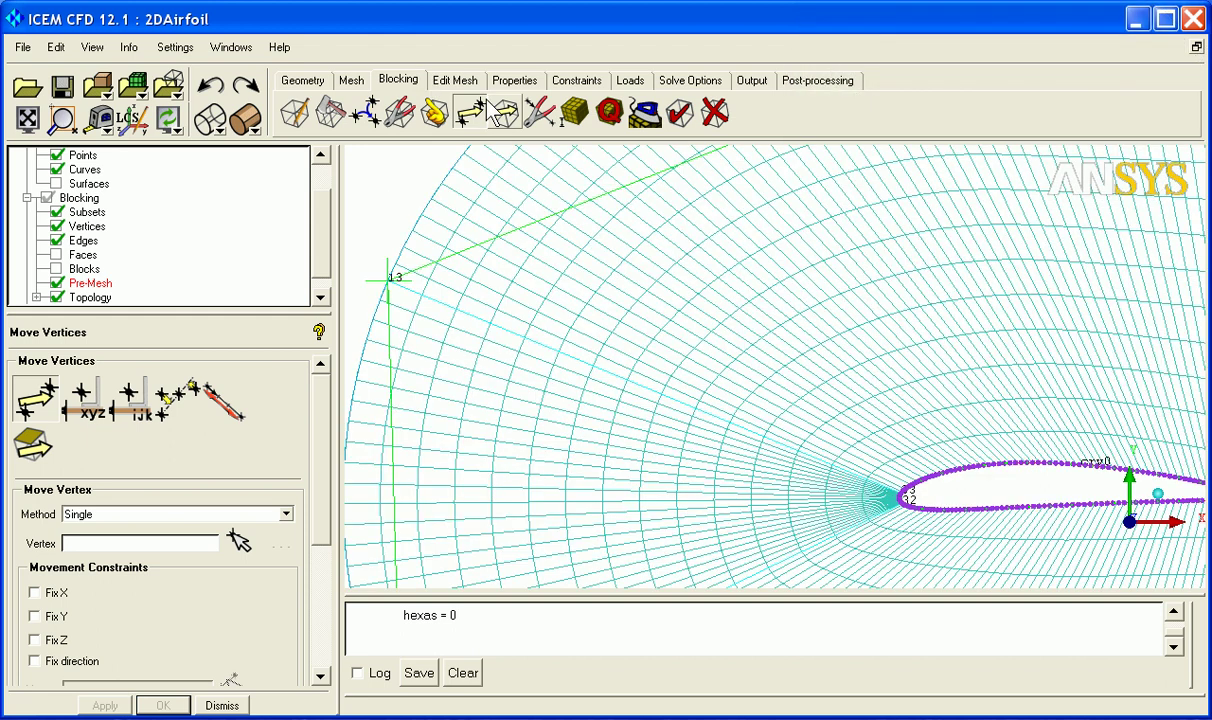
# Step: Give edge 13-33 30 nodes, with Spacing 2 of 0.005 and Ratio 2 of 1.2 at the airfoil end
pyautogui.click(575, 112)
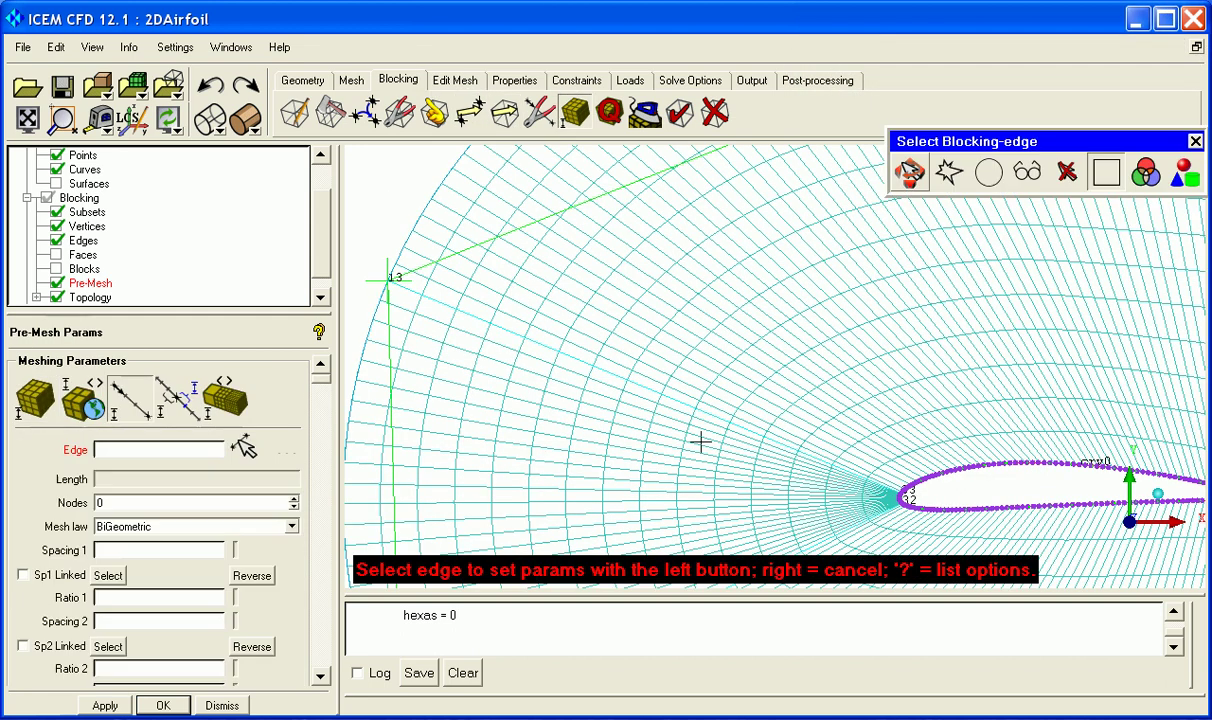
pyautogui.click(727, 418)
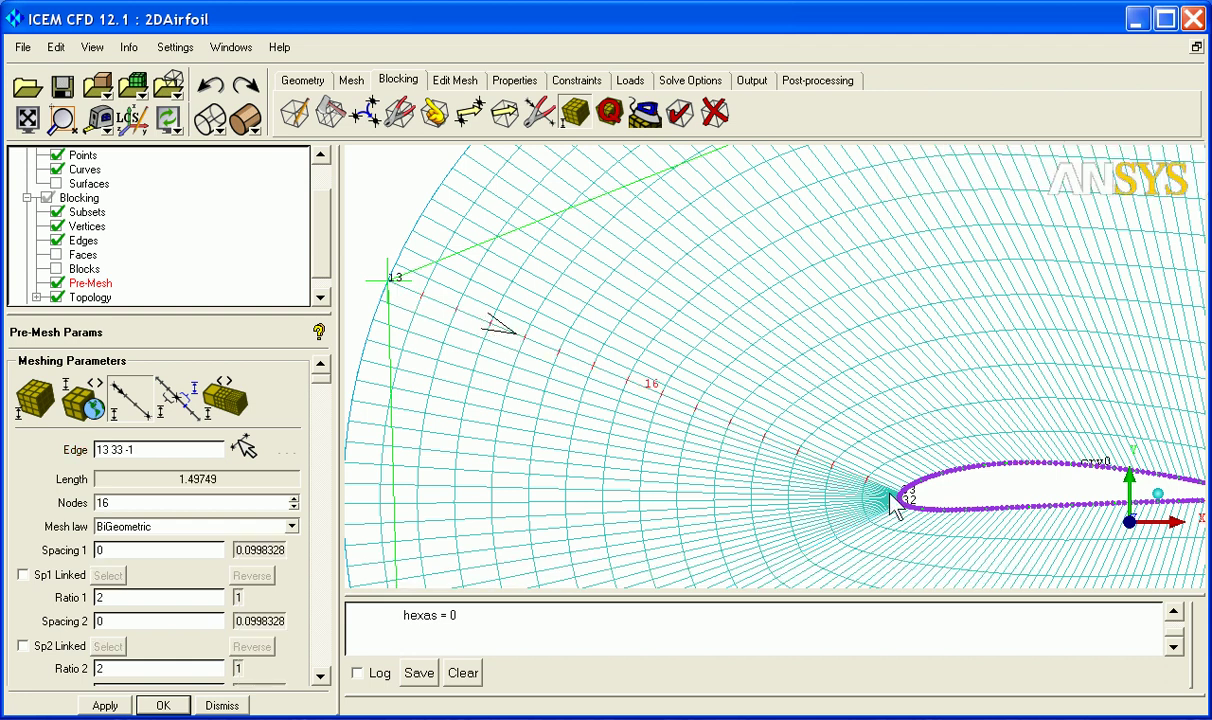
pyautogui.doubleClick(150, 502)
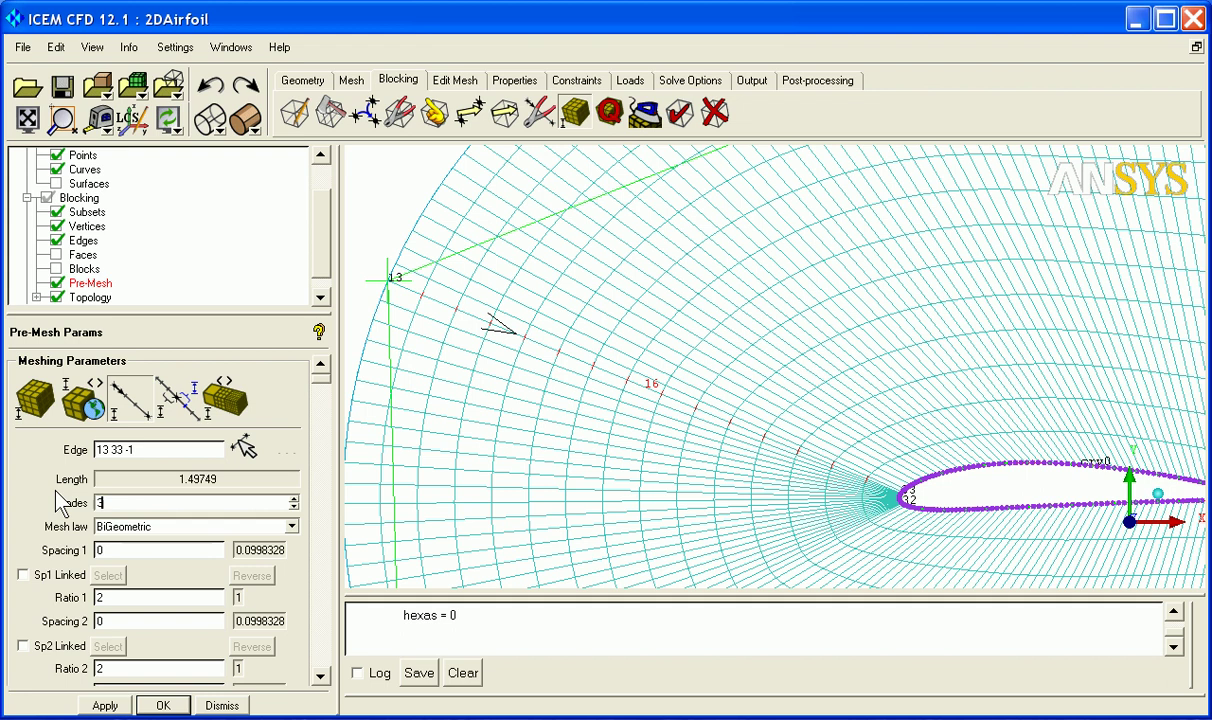
pyautogui.write('30')
pyautogui.press('Return')
pyautogui.click(121, 620)
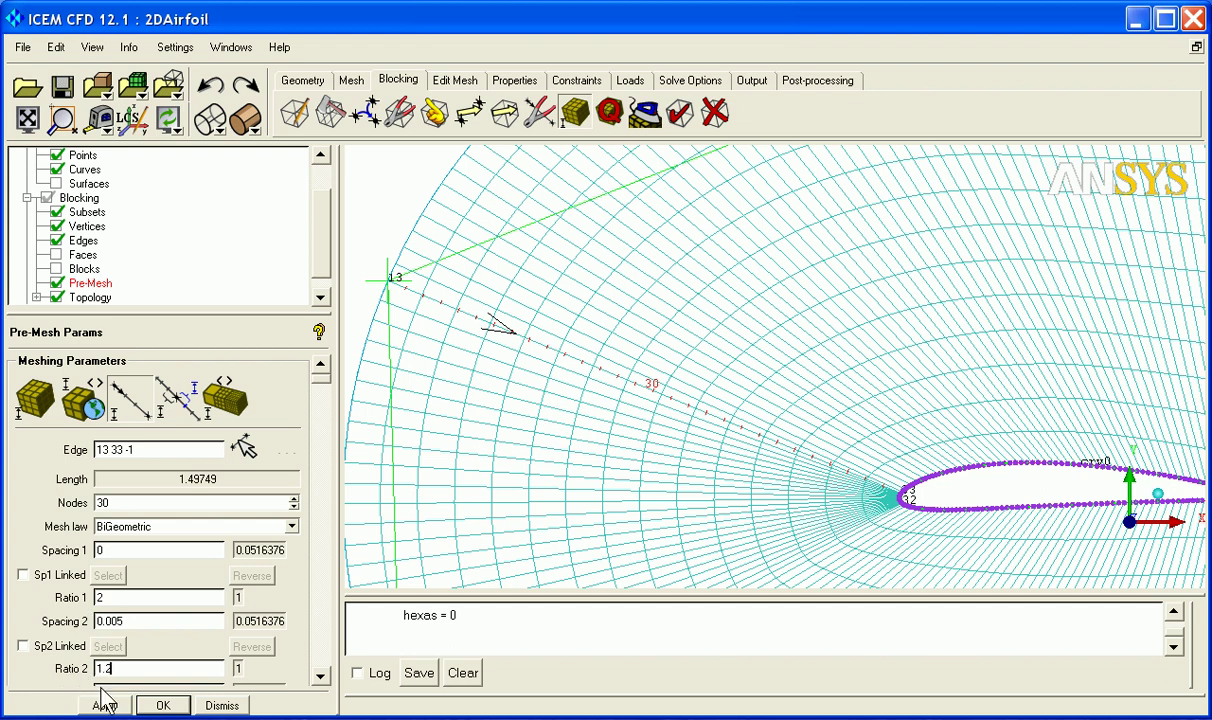
pyautogui.click(110, 706)
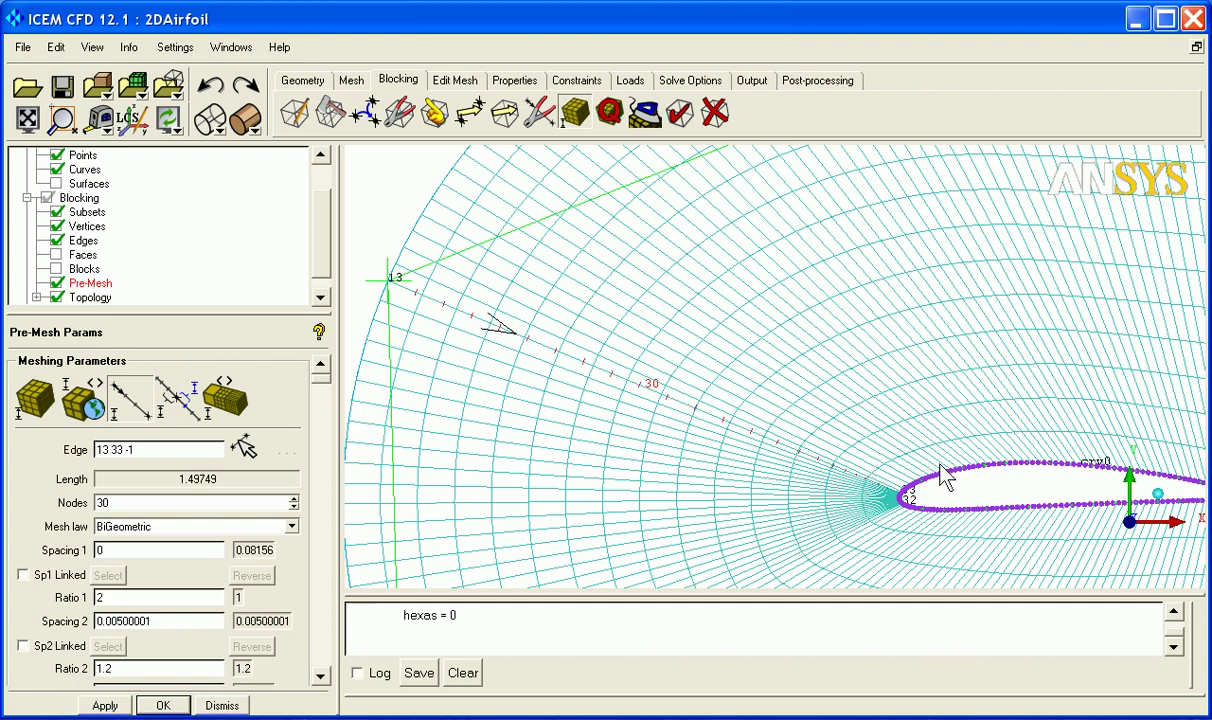
pyautogui.click(290, 528)
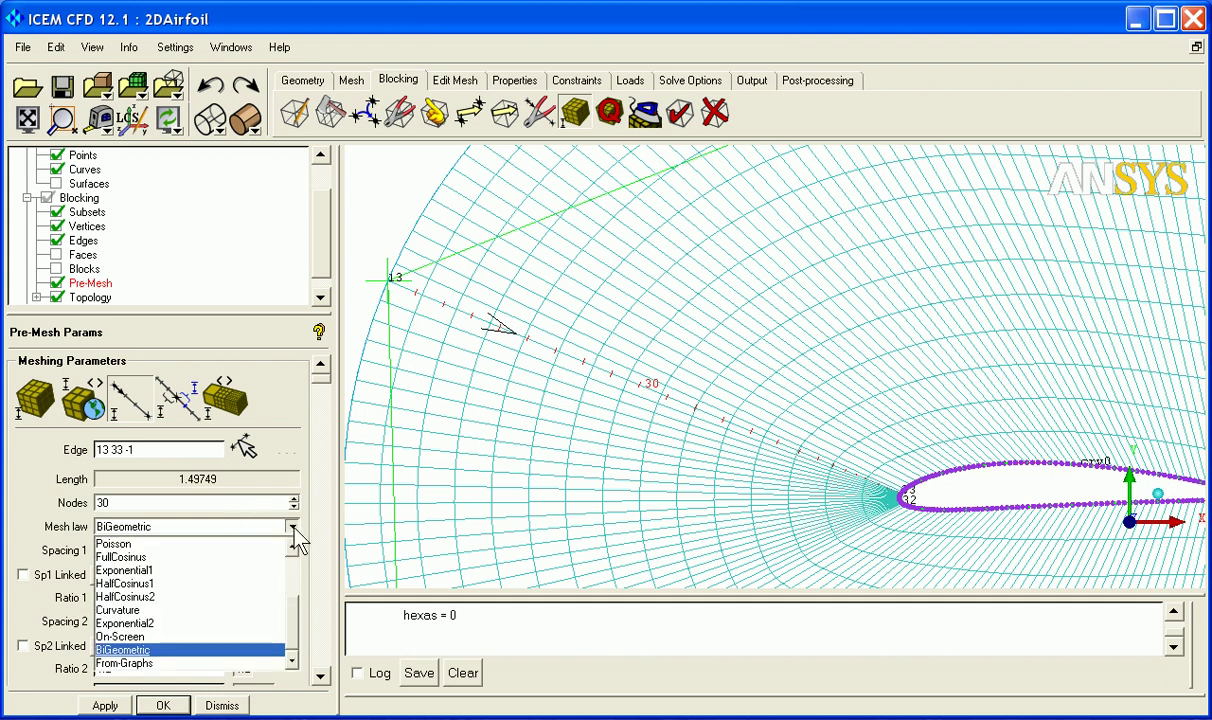
pyautogui.scroll(3, 290, 595)
pyautogui.moveTo(296, 567); pyautogui.dragTo(297, 622)
pyautogui.click(312, 576)
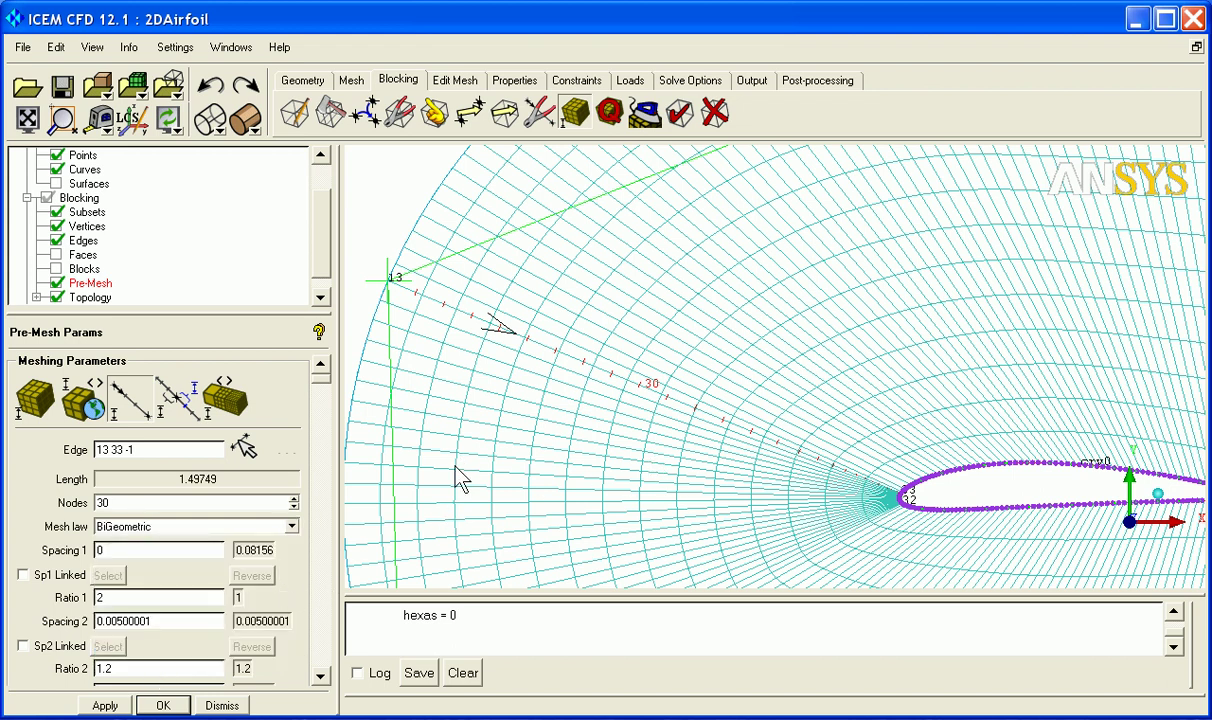
# Step: Copy the parameters of edge 13-33 to all parallel edges and apply them to the pre-mesh
pyautogui.moveTo(623, 525); pyautogui.dragTo(590, 382, button='middle')
pyautogui.moveTo(697, 405); pyautogui.dragTo(760, 448, button='right')
pyautogui.moveTo(760, 448); pyautogui.dragTo(695, 475, button='middle')
pyautogui.click(320, 675)
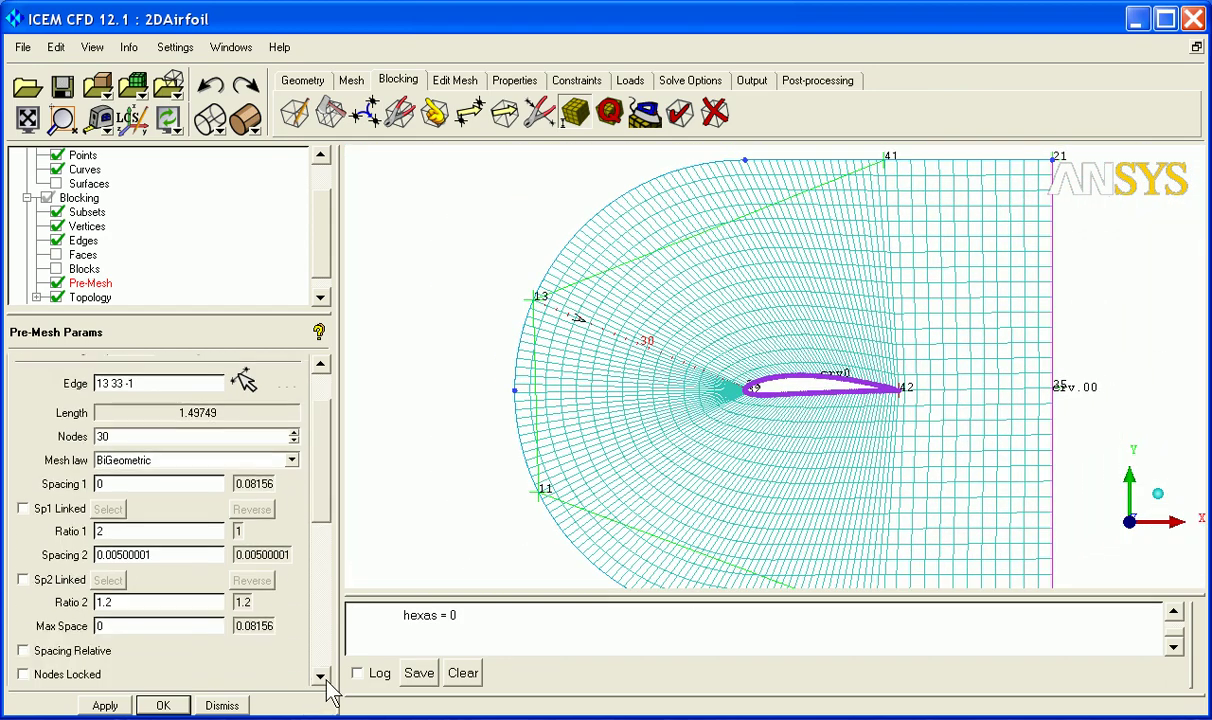
pyautogui.click(24, 587)
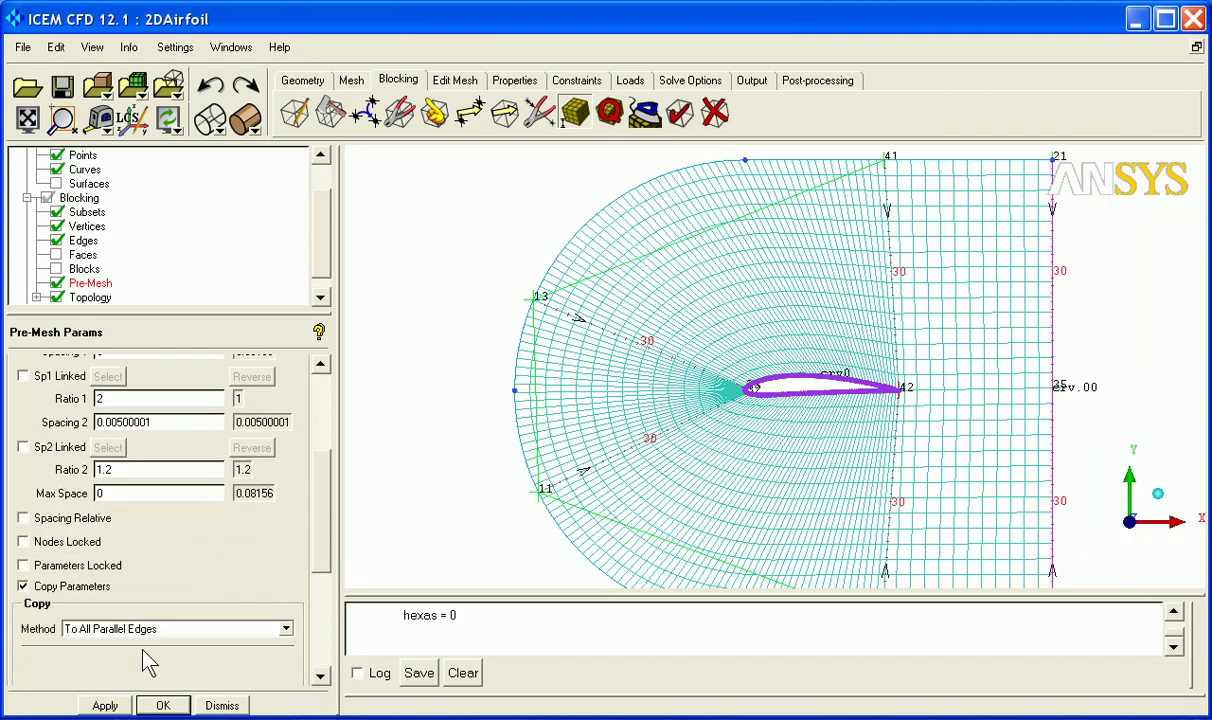
pyautogui.click(286, 629)
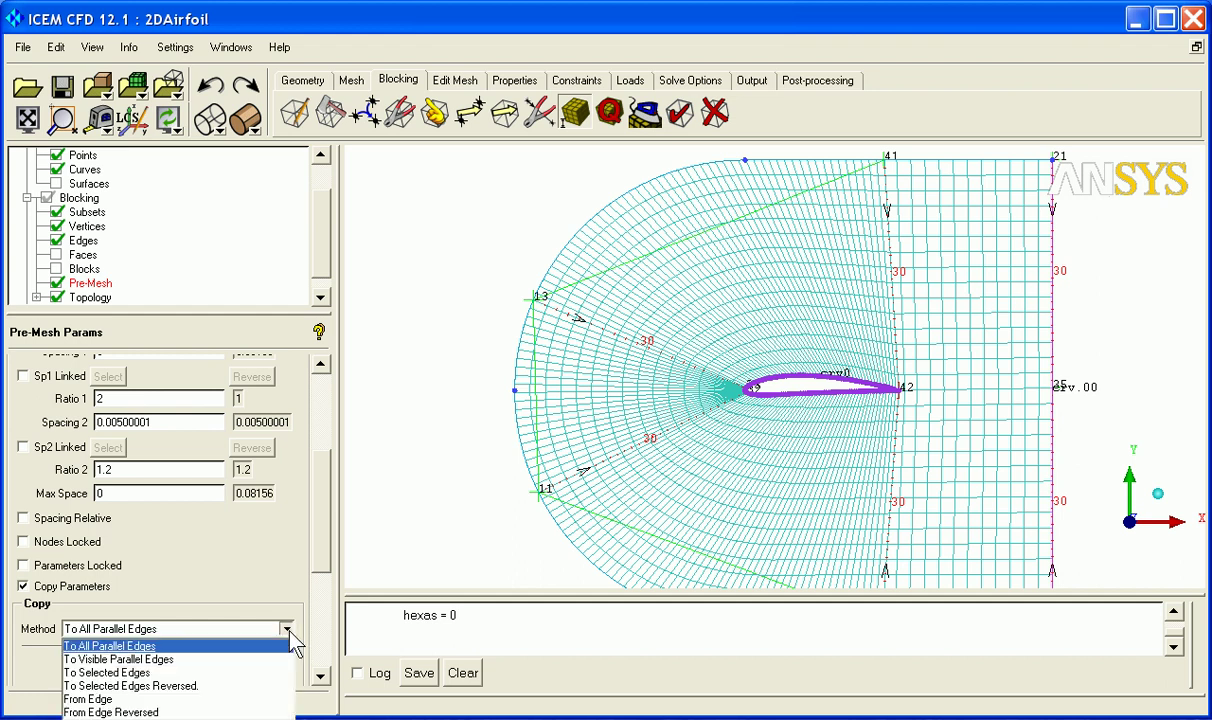
pyautogui.click(274, 641)
pyautogui.click(112, 706)
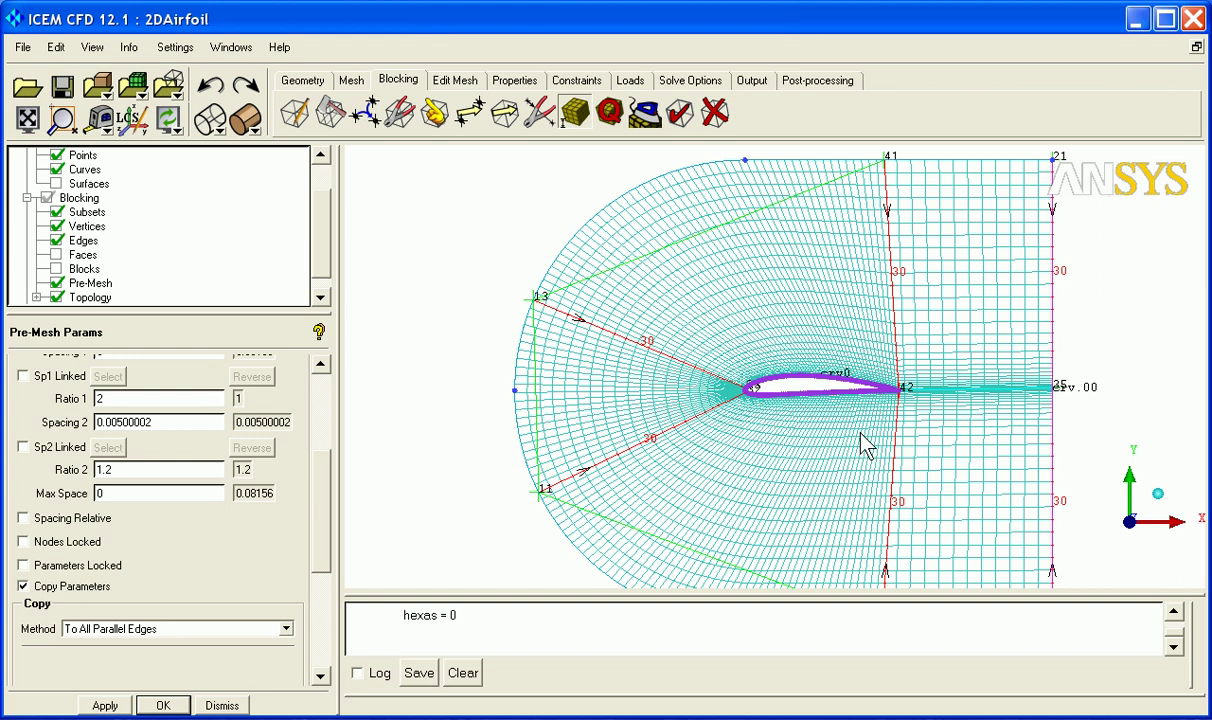
# Step: Set the wake edge 42-35 behind the trailing edge to 20 nodes
pyautogui.moveTo(313, 507); pyautogui.dragTo(323, 422)
pyautogui.click(130, 400)
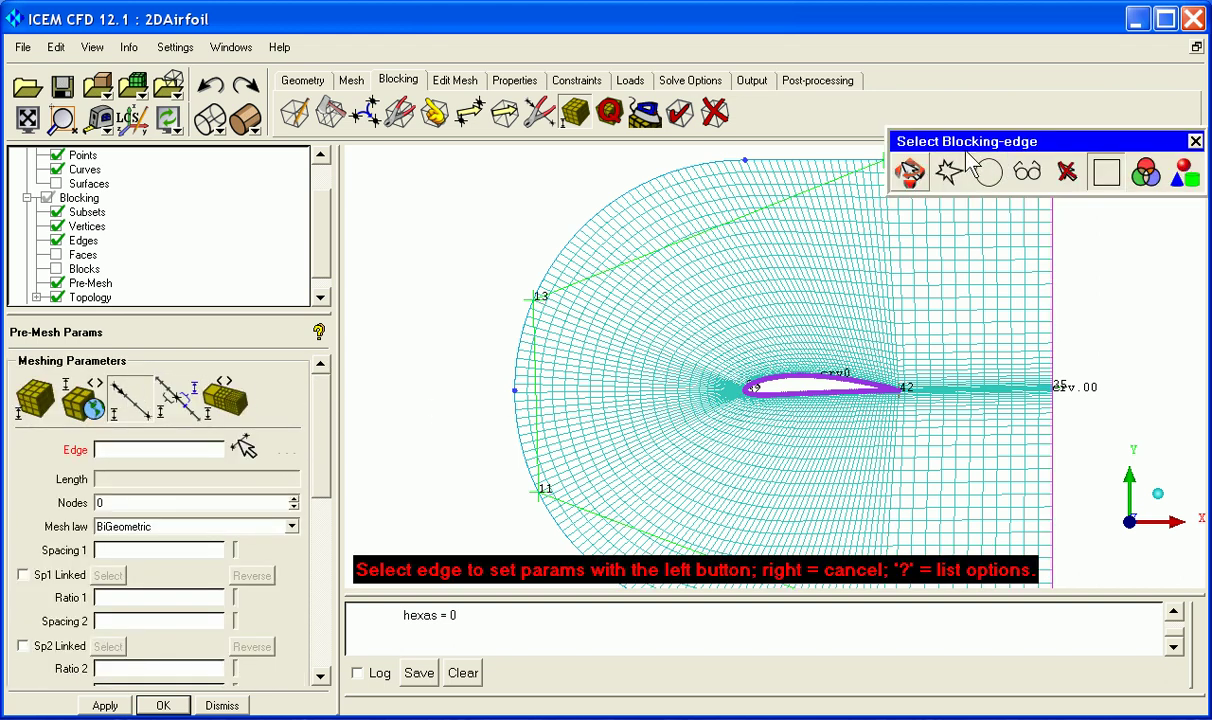
pyautogui.click(981, 387)
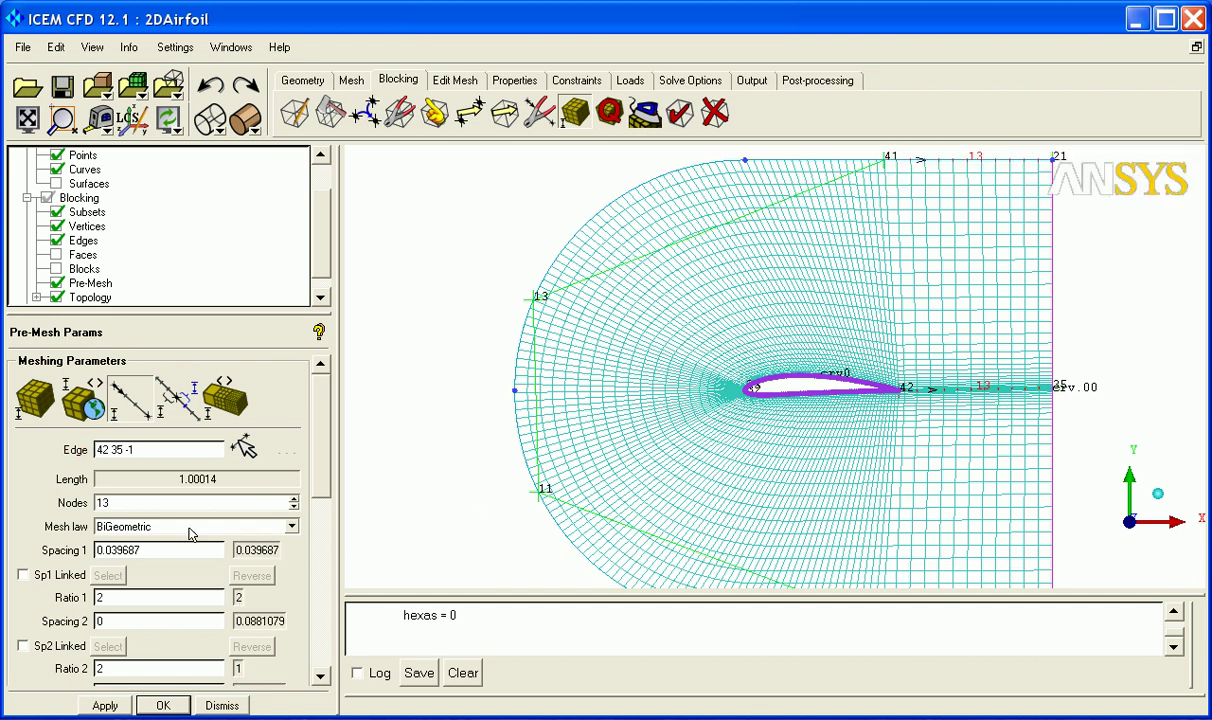
pyautogui.moveTo(115, 503); pyautogui.dragTo(89, 510)
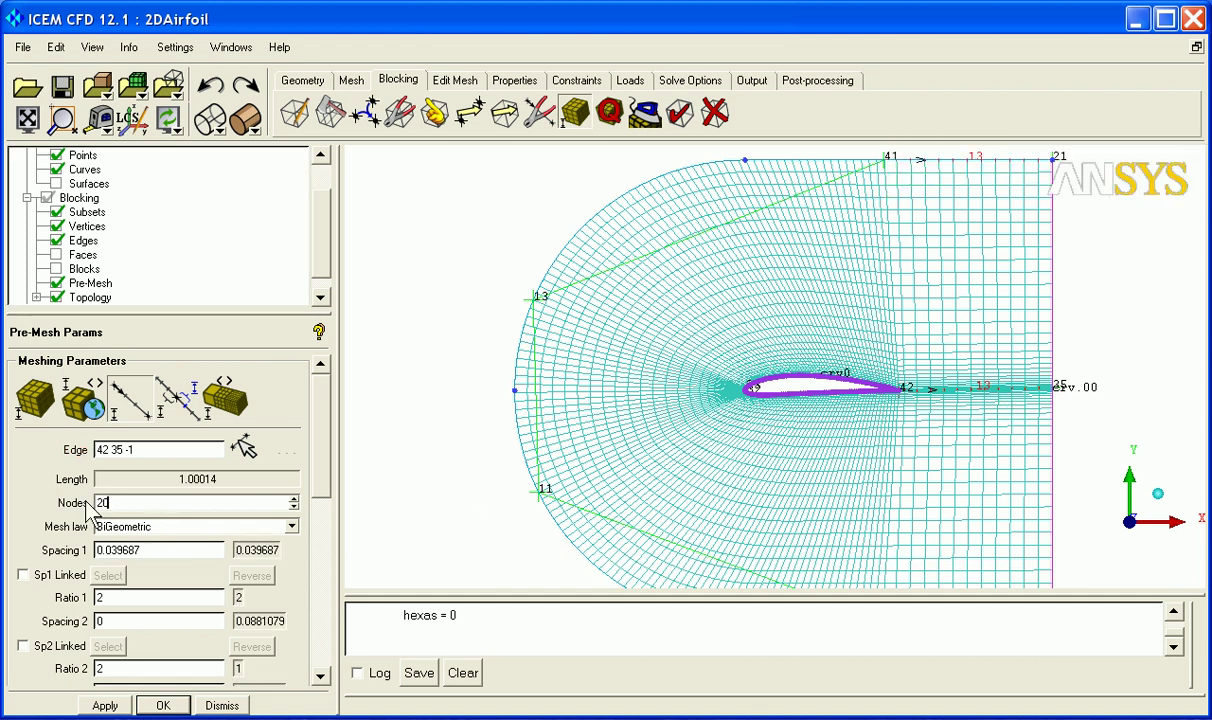
pyautogui.press('Return')
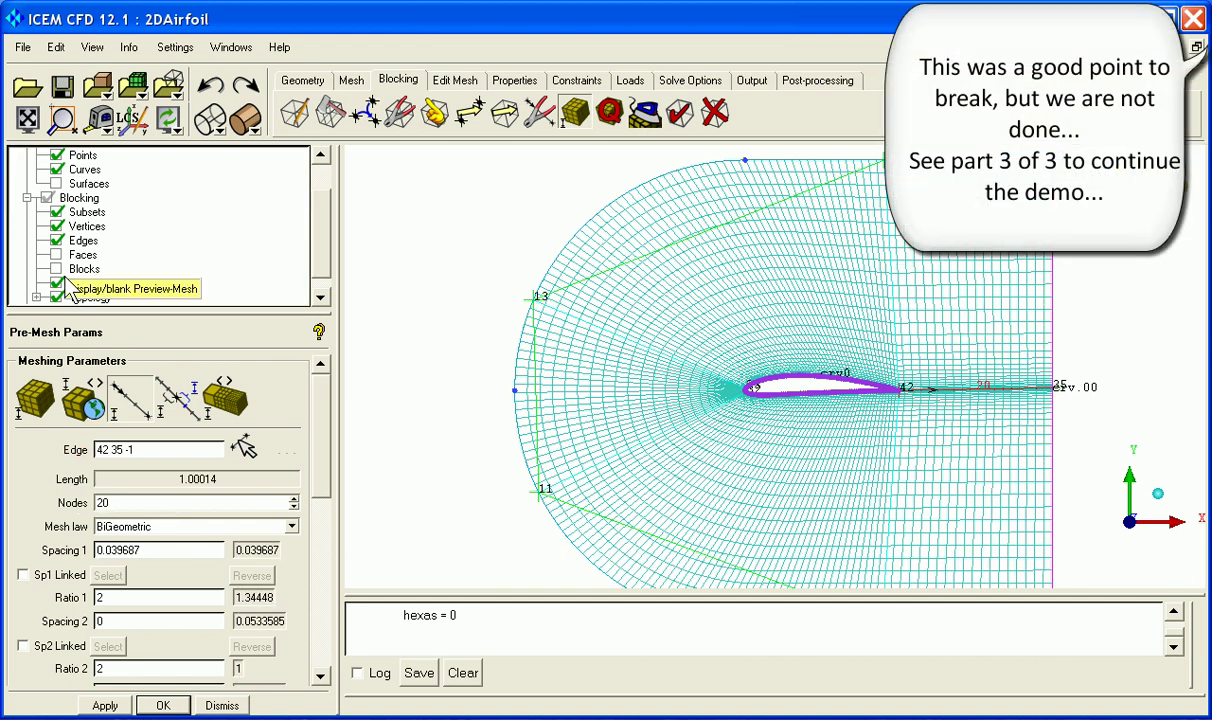